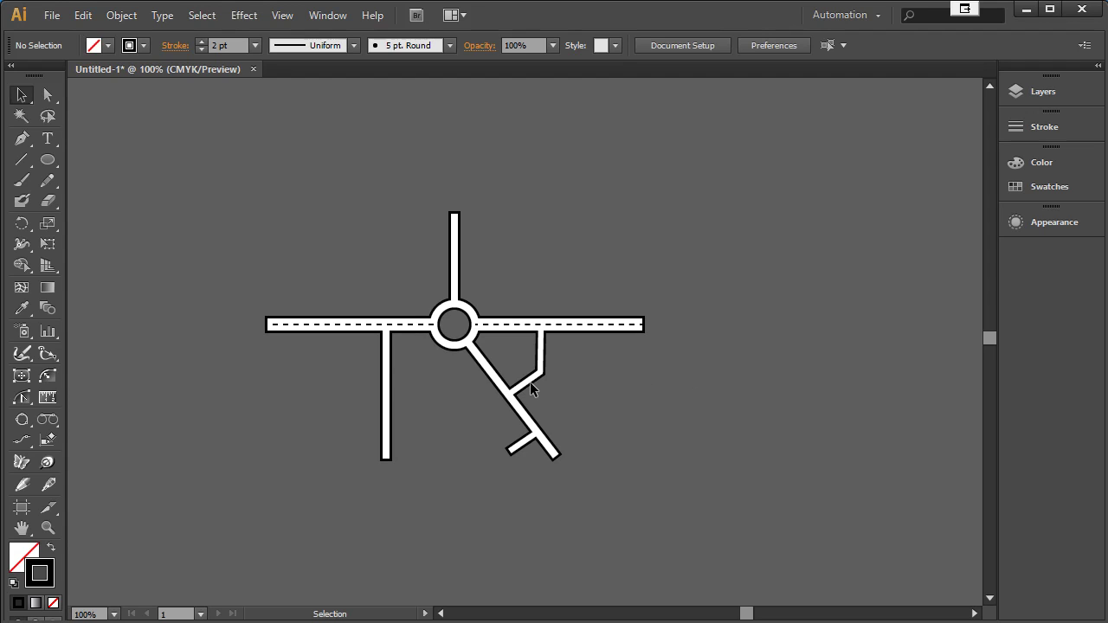
# Step: Hide the Example layer, then show the Spare layer and make it the active layer
pyautogui.press('z')
pyautogui.click(464, 342)
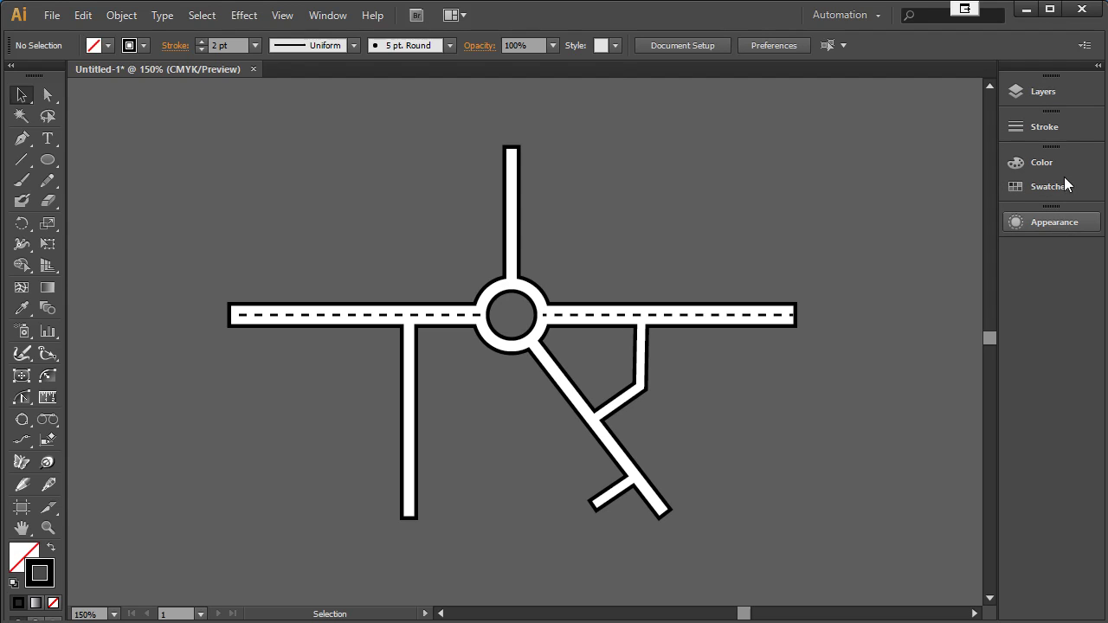
pyautogui.click(1050, 96)
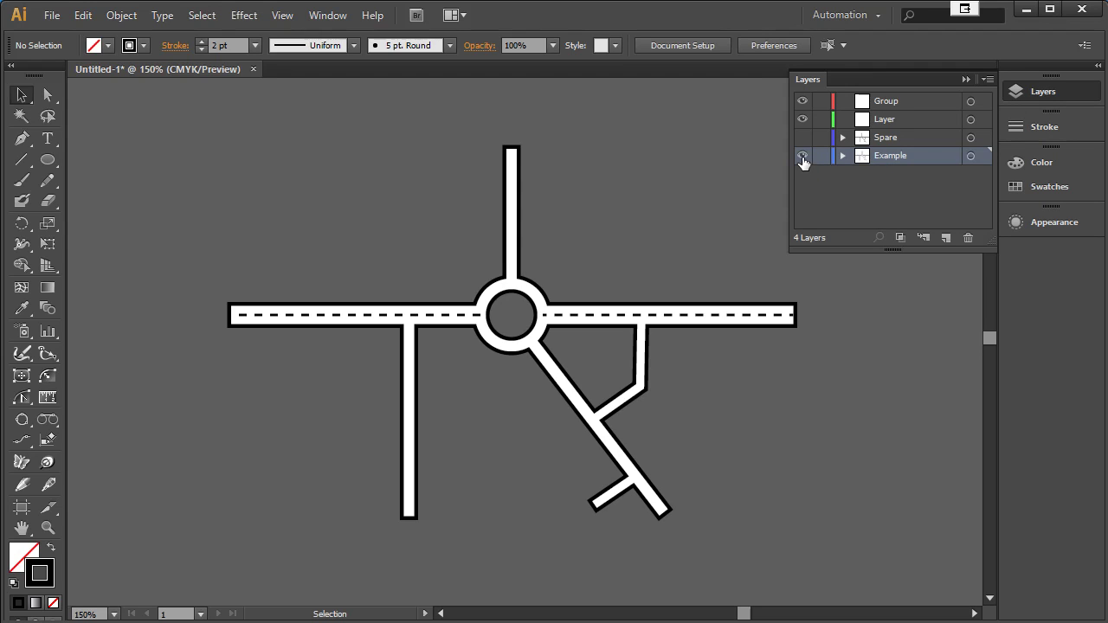
pyautogui.click(803, 156)
pyautogui.click(802, 137)
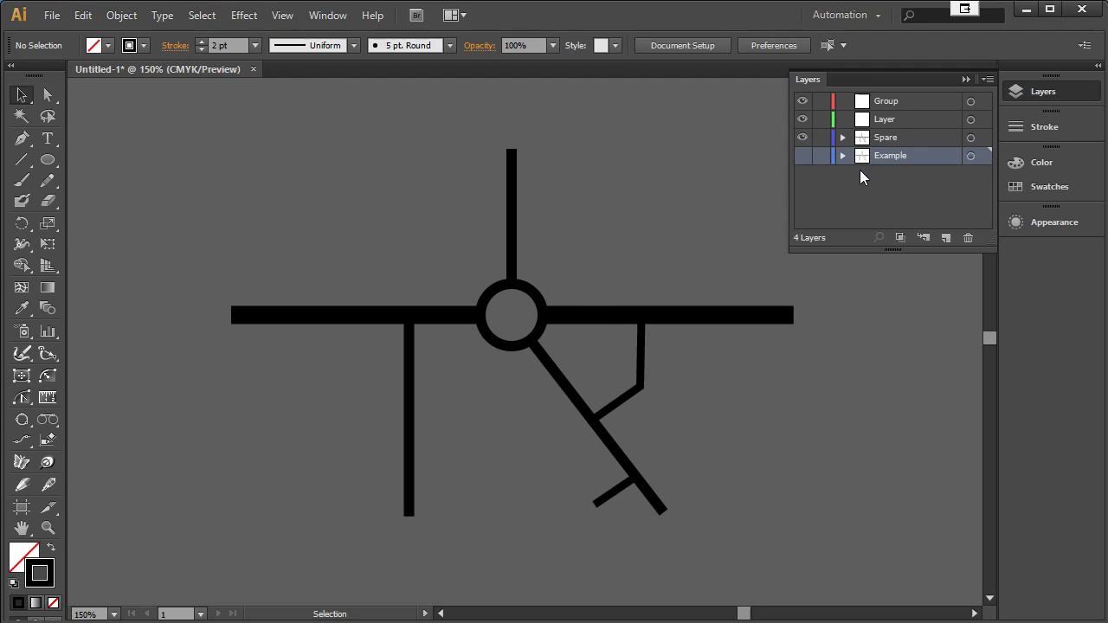
pyautogui.click(908, 136)
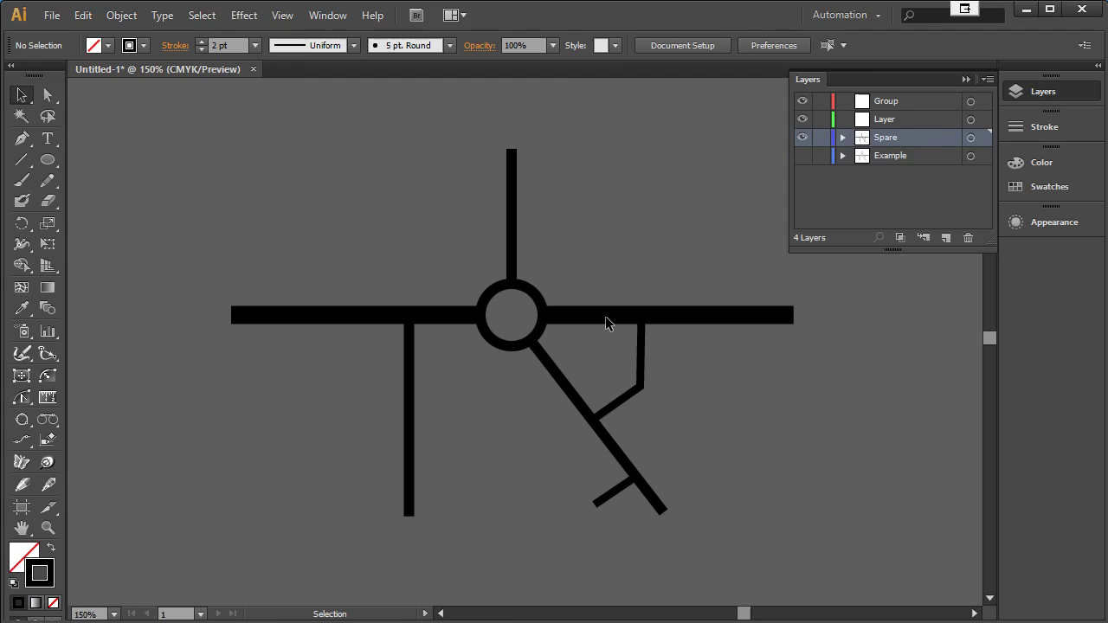
# Step: Isolate the road group, try moving the horizontal road east of the roundabout, and undo the move
pyautogui.click(607, 320)
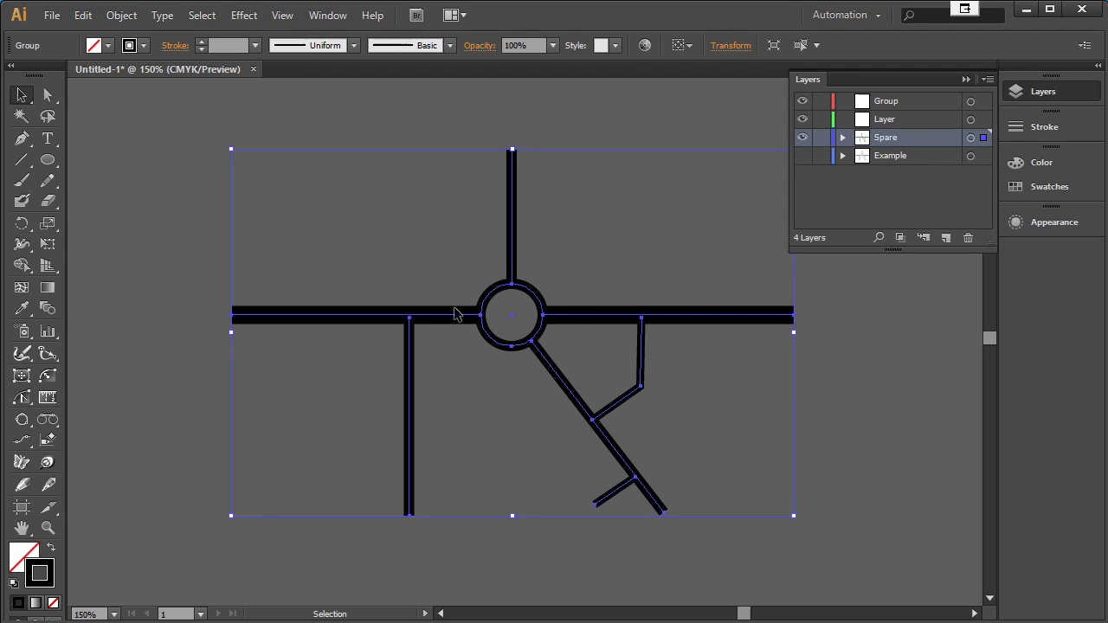
pyautogui.doubleClick(604, 321)
pyautogui.moveTo(599, 317); pyautogui.dragTo(643, 332)
pyautogui.hotkey('ctrl', 'z')
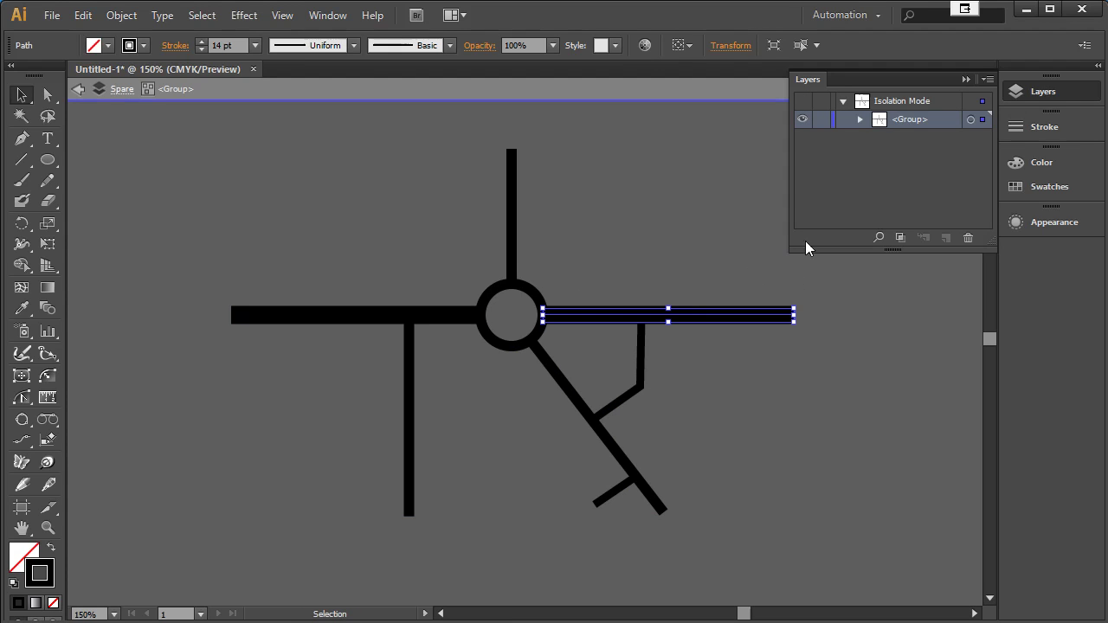
# Step: Examine the stroke weights of the individual road paths in the isolated Spare group, then leave isolation mode
pyautogui.click(1048, 126)
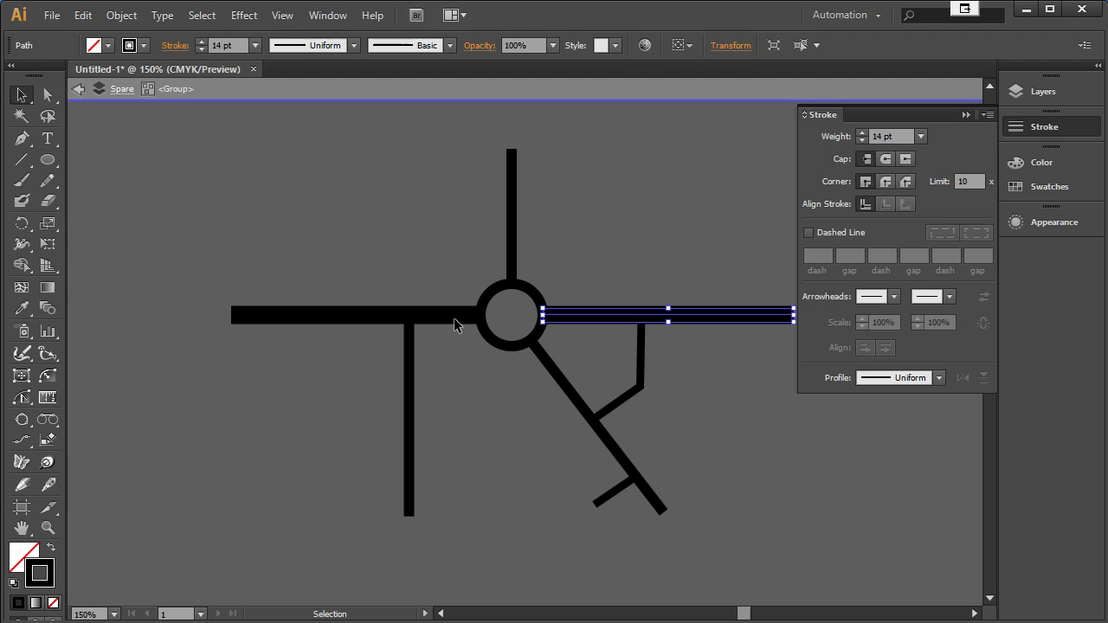
pyautogui.hotkey('ctrl', 'shift', 'a')
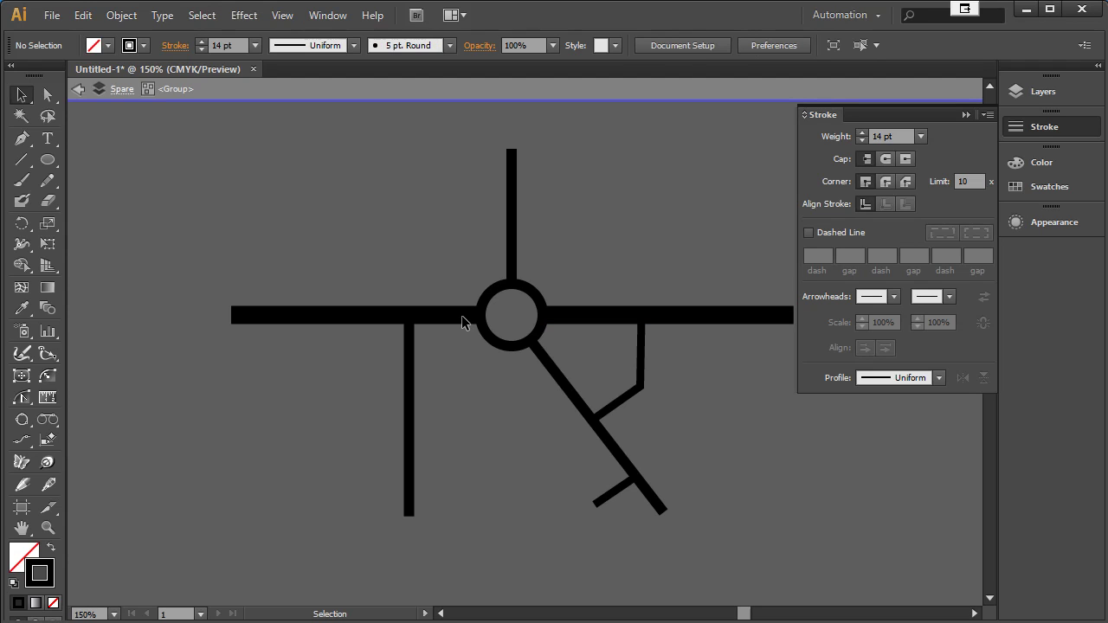
pyautogui.moveTo(374, 265); pyautogui.dragTo(463, 446)
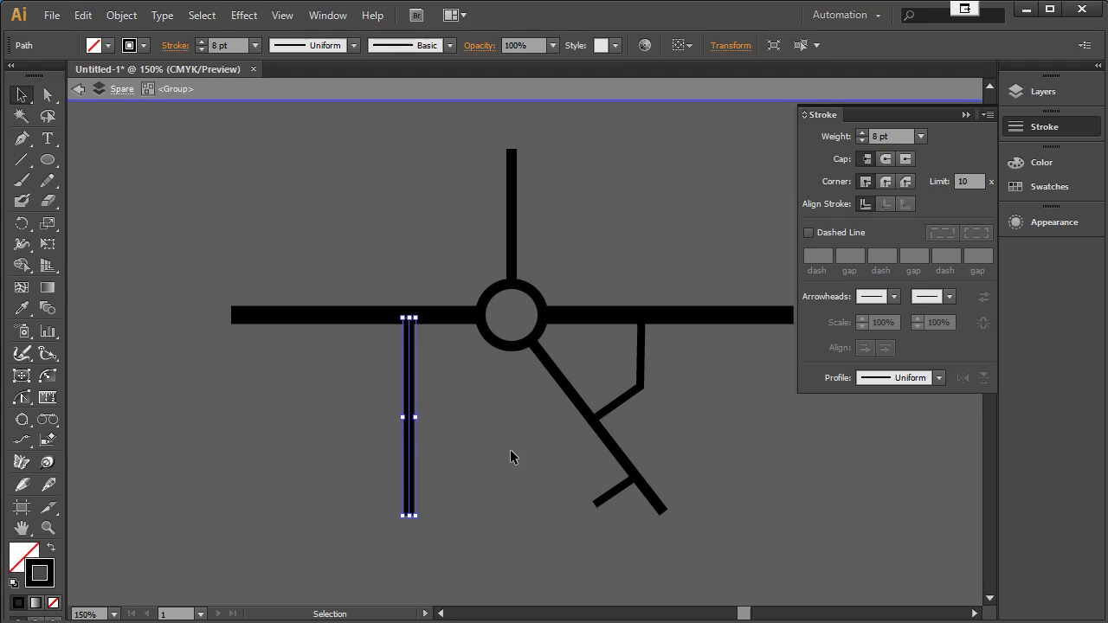
pyautogui.click(511, 343)
pyautogui.click(643, 388)
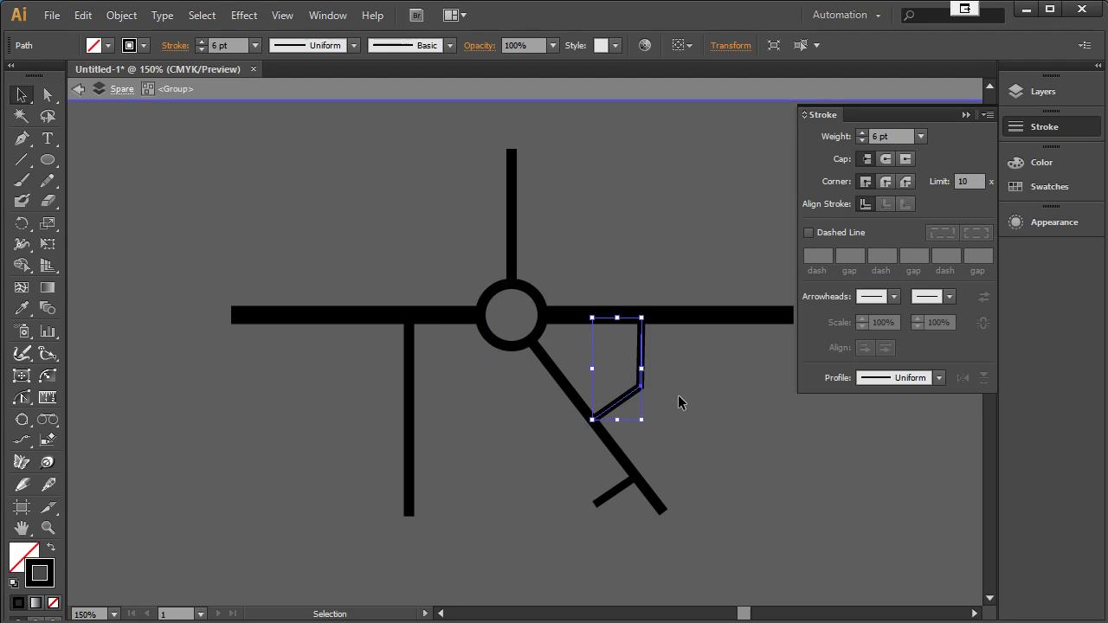
pyautogui.click(603, 498)
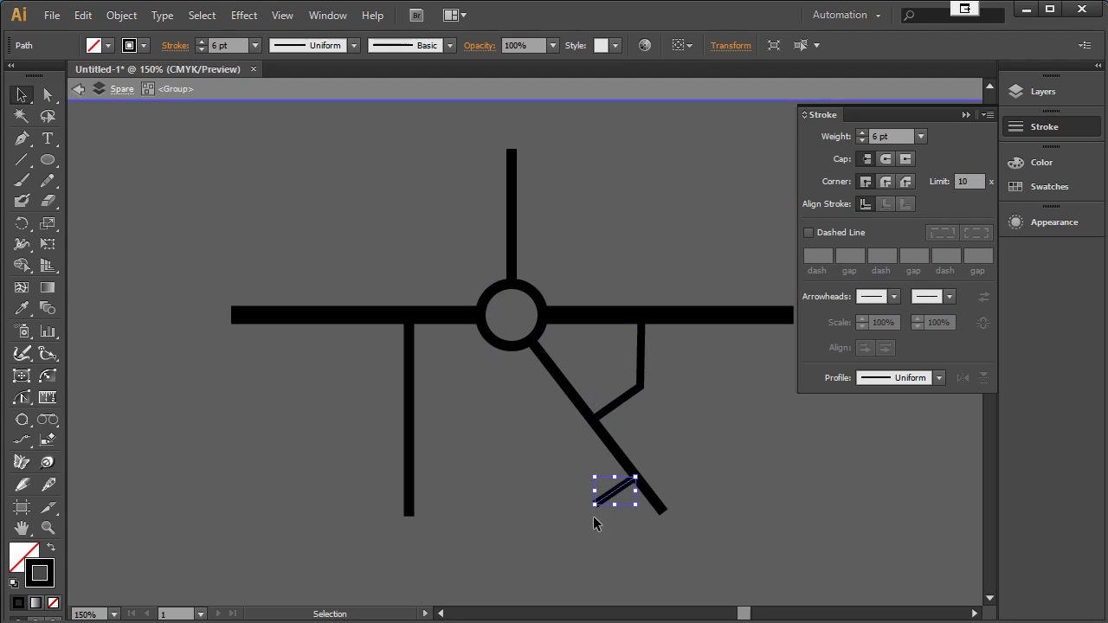
pyautogui.click(499, 433)
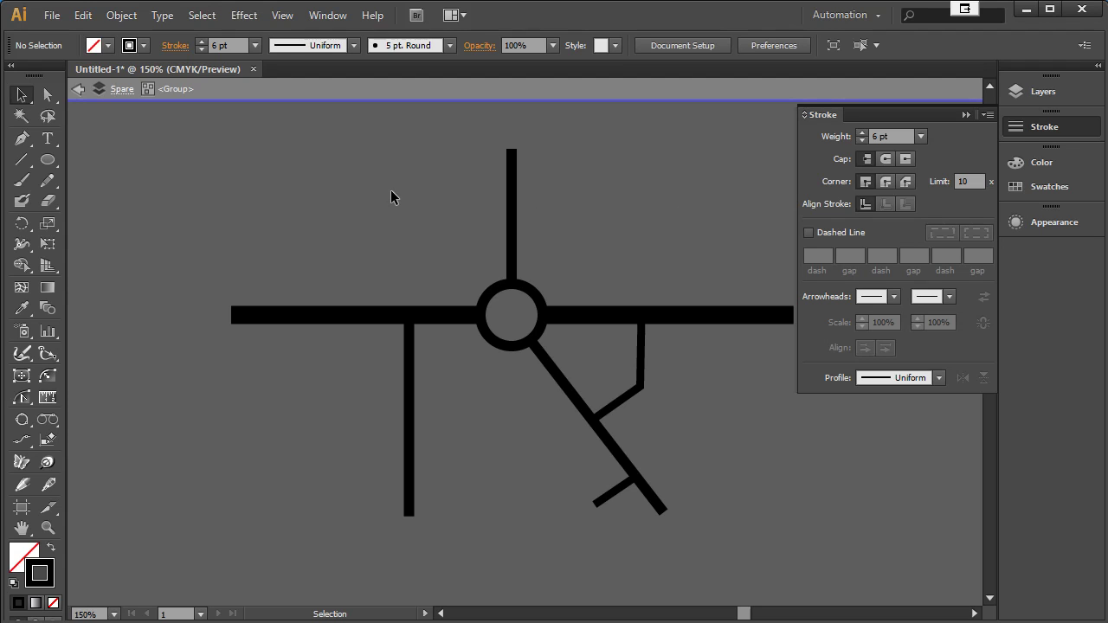
pyautogui.press('Escape')
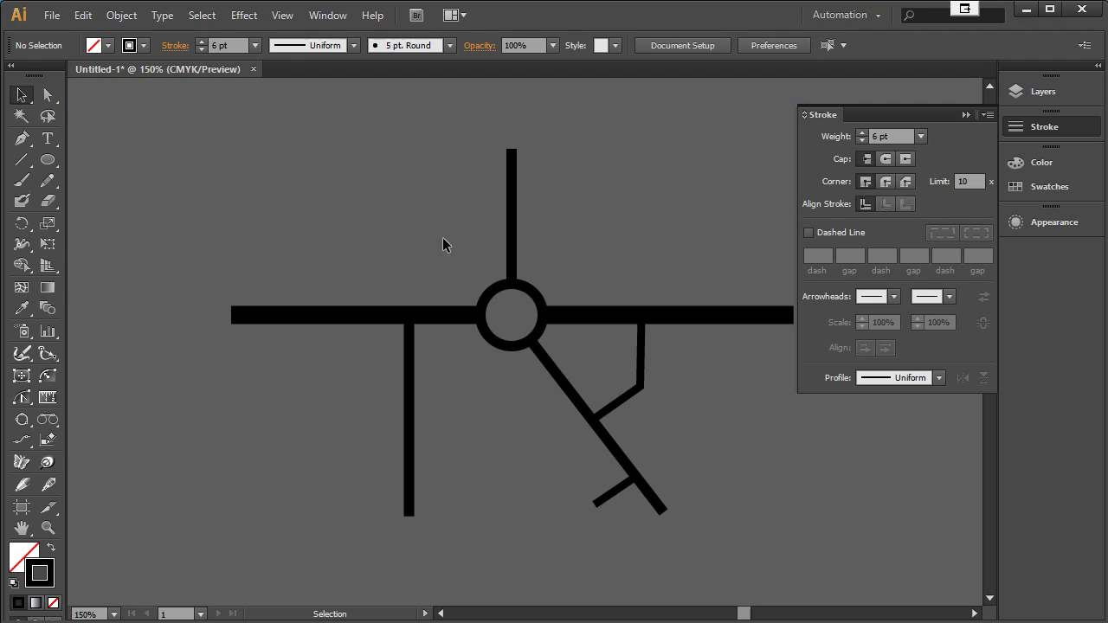
# Step: Copy the road group on the Spare layer and paste the duplicate in front of the original
pyautogui.click(642, 316)
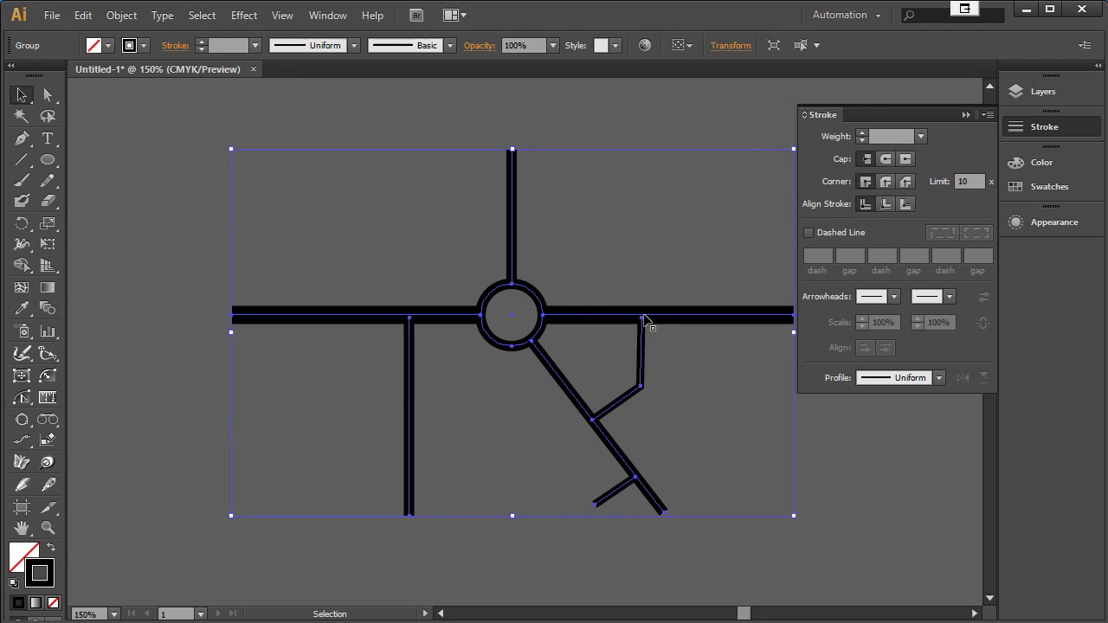
pyautogui.click(1040, 92)
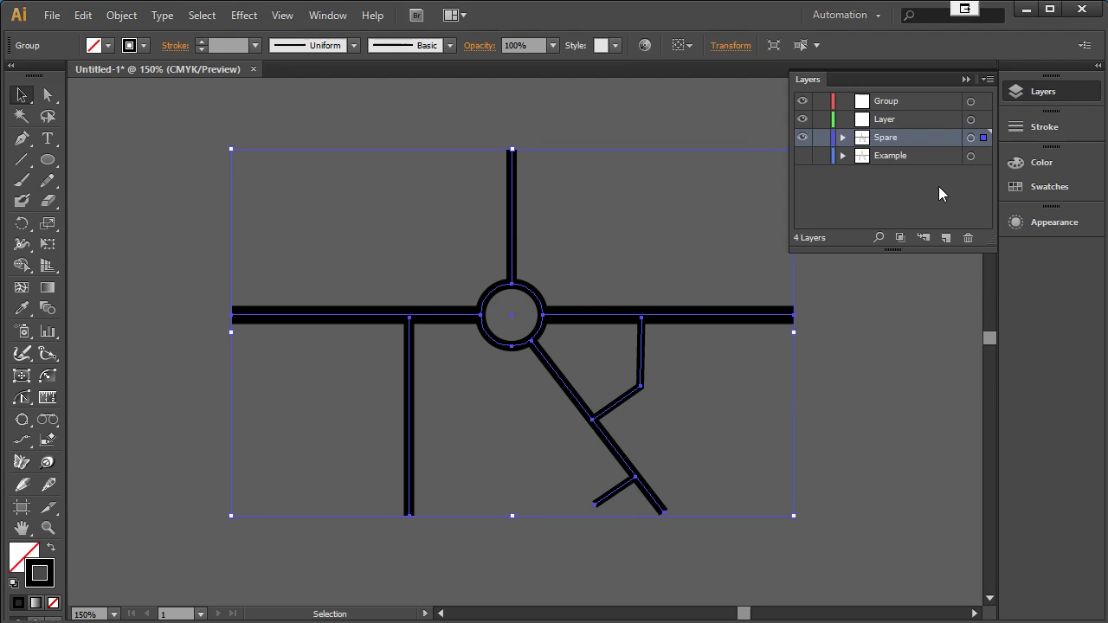
pyautogui.rightClick(605, 315)
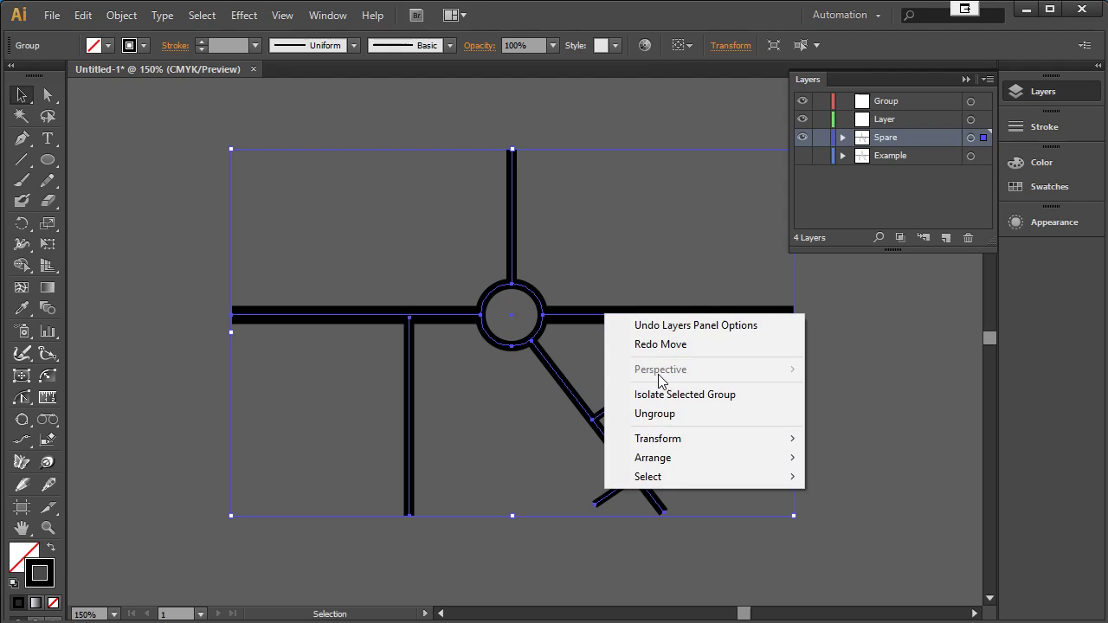
pyautogui.click(428, 244)
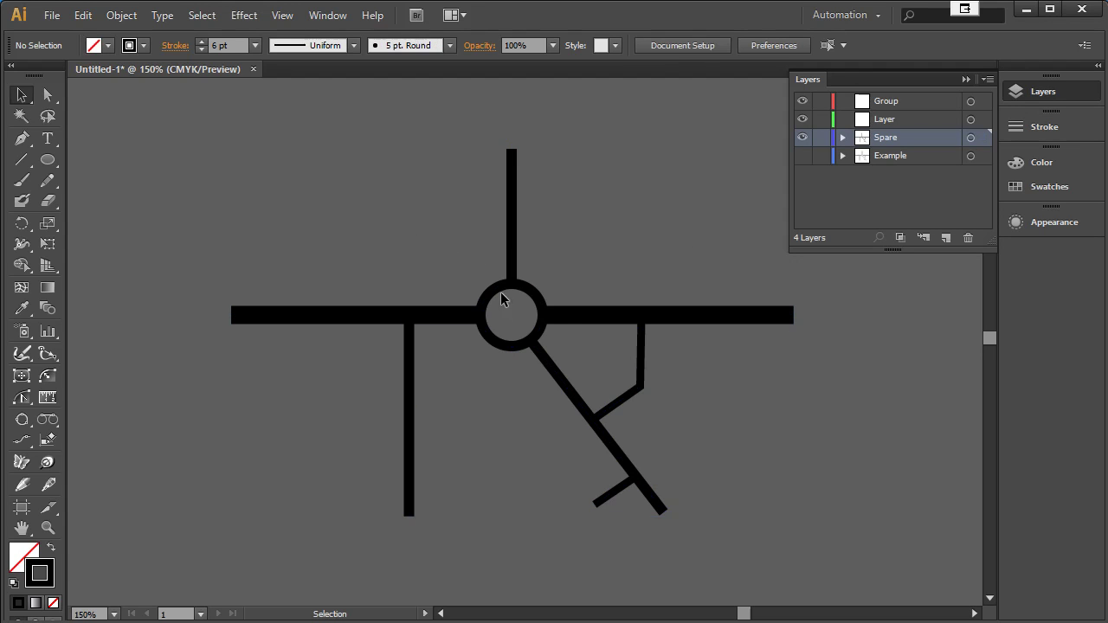
pyautogui.rightClick(570, 320)
pyautogui.click(403, 245)
pyautogui.click(482, 308)
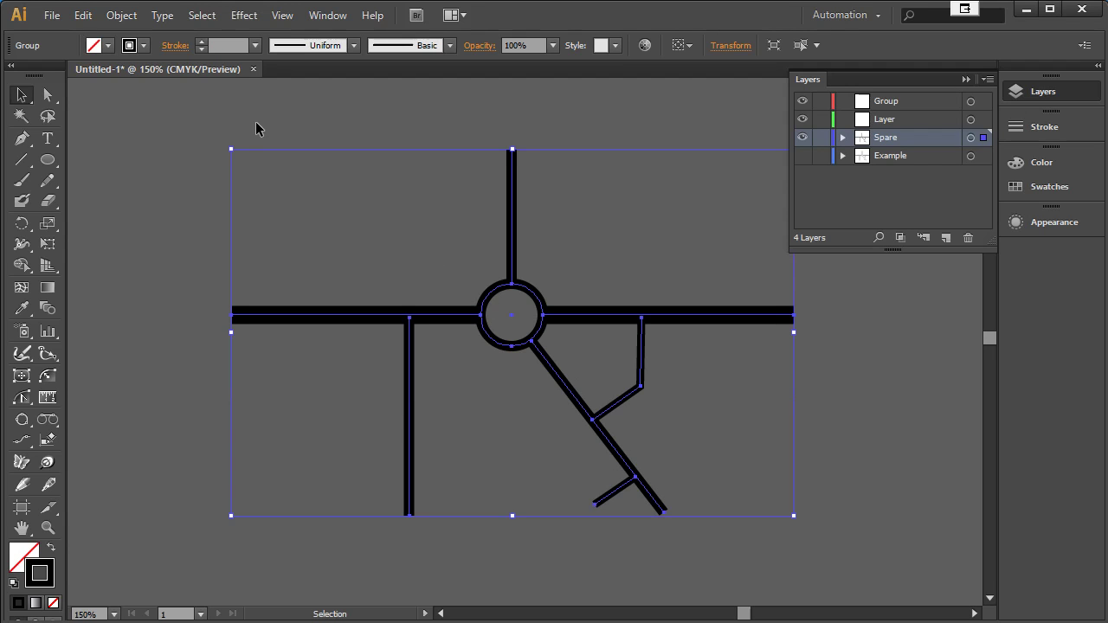
pyautogui.click(84, 16)
pyautogui.click(136, 97)
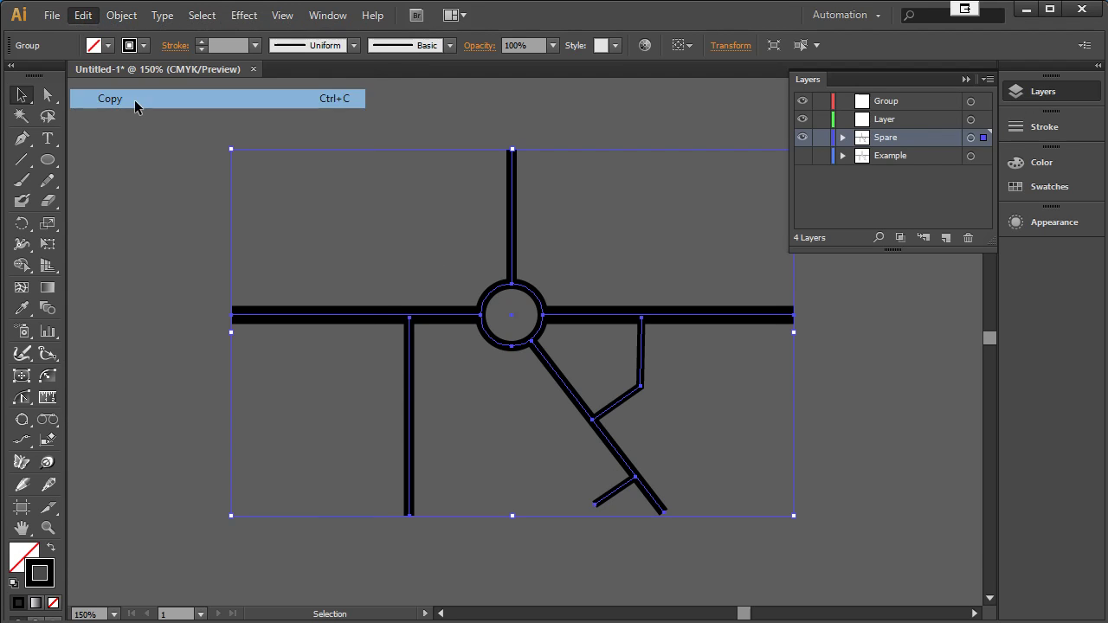
pyautogui.click(901, 119)
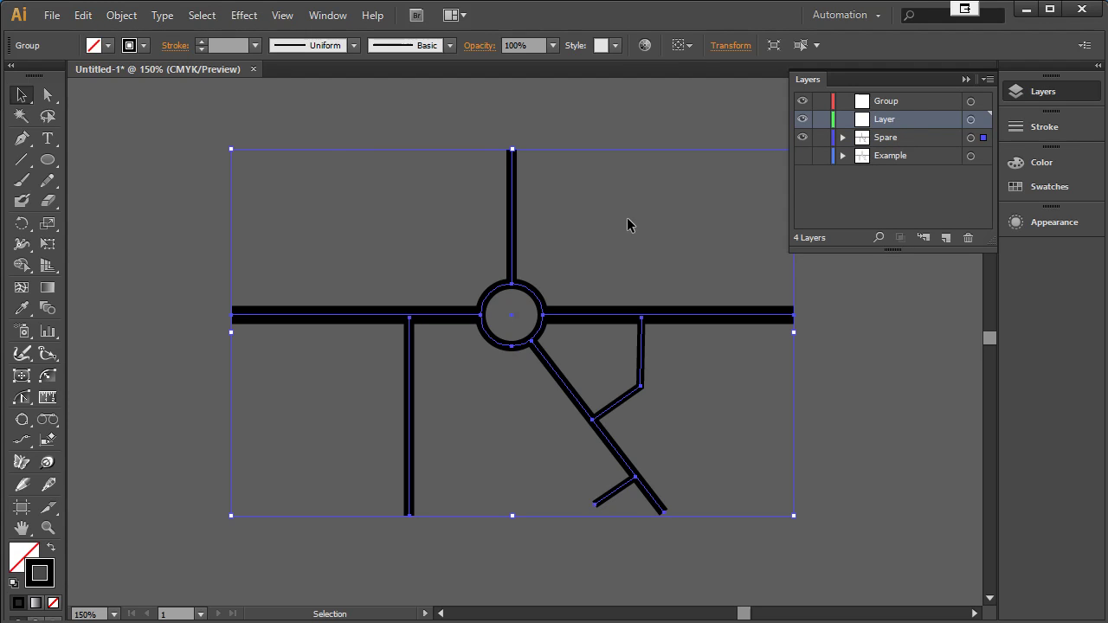
pyautogui.click(86, 17)
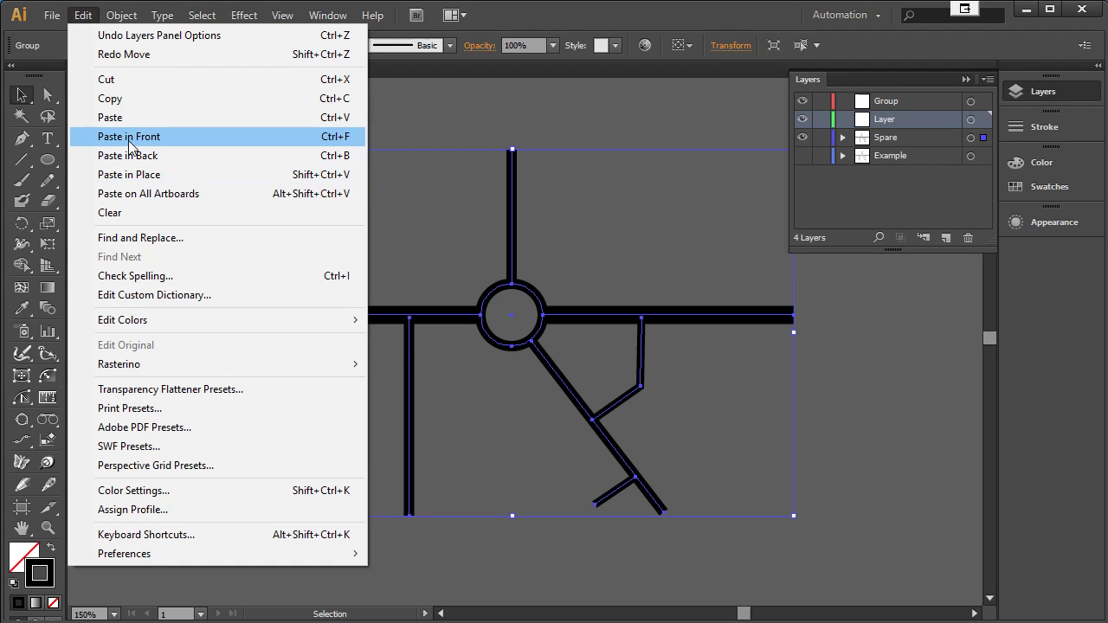
pyautogui.click(129, 139)
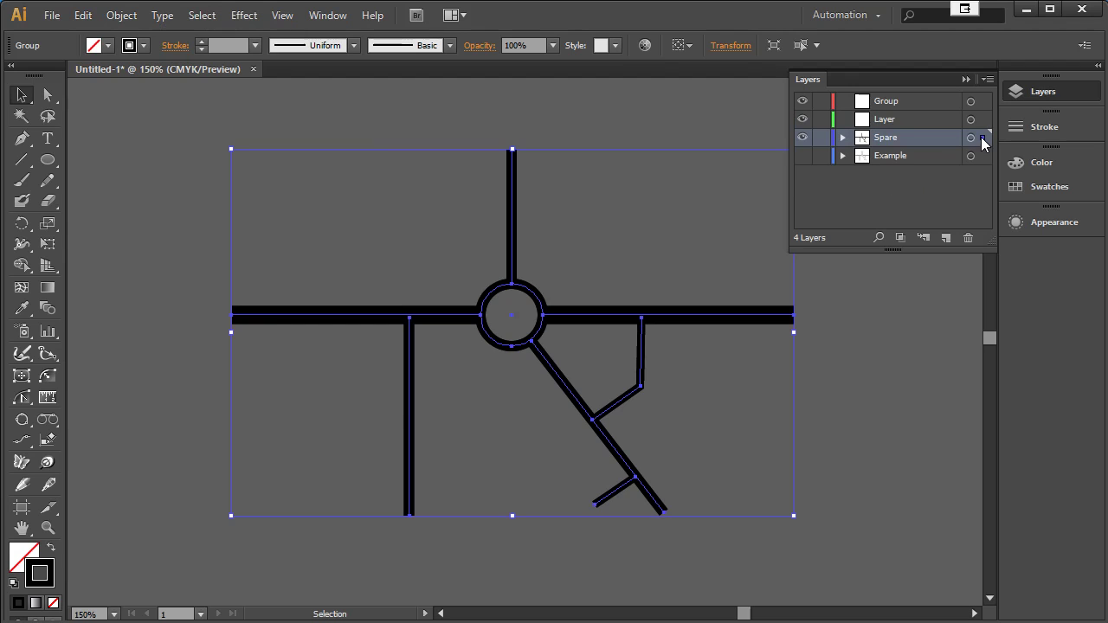
# Step: Transfer the pasted road group to the layer named Layer and hide the Spare layer
pyautogui.moveTo(987, 117); pyautogui.dragTo(984, 120)
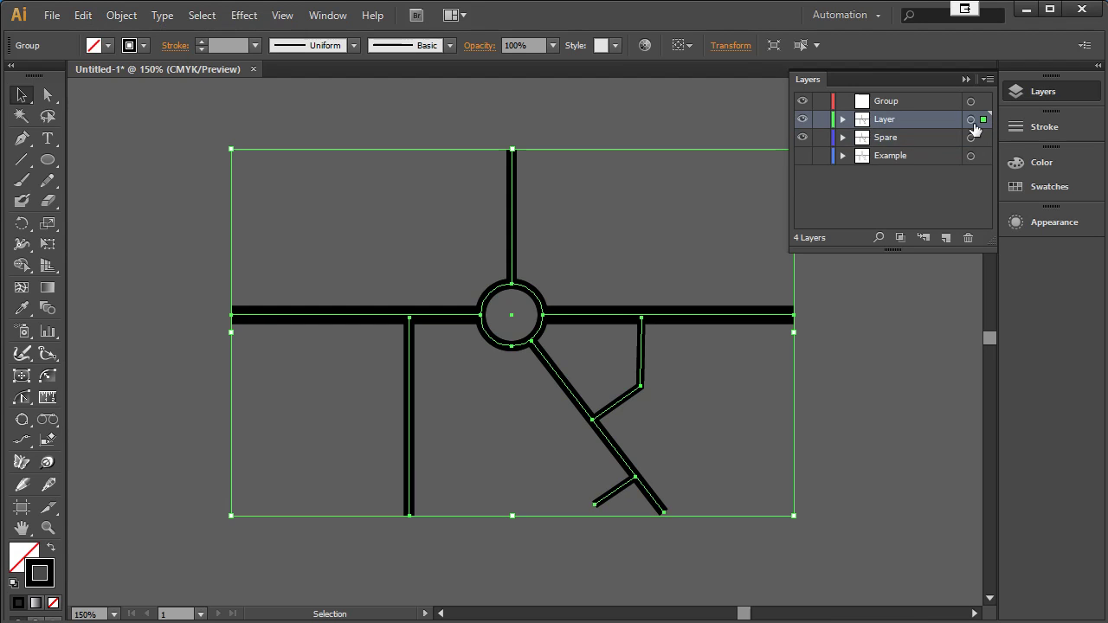
pyautogui.click(803, 138)
pyautogui.click(560, 260)
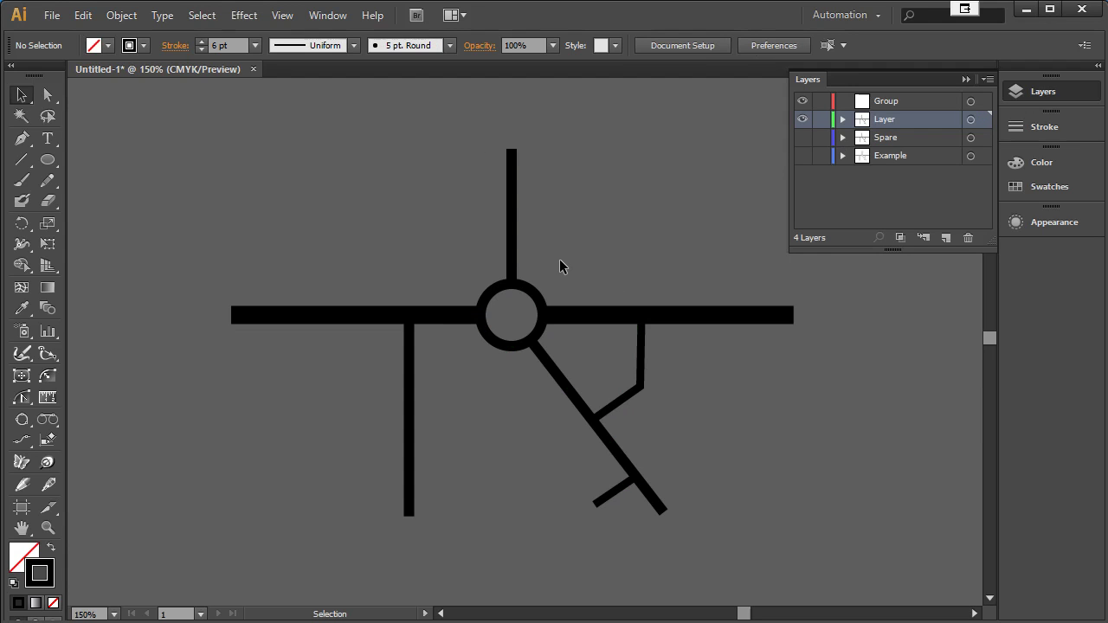
# Step: Set the stroke colour of the whole road group on the layer named Layer to white
pyautogui.click(588, 317)
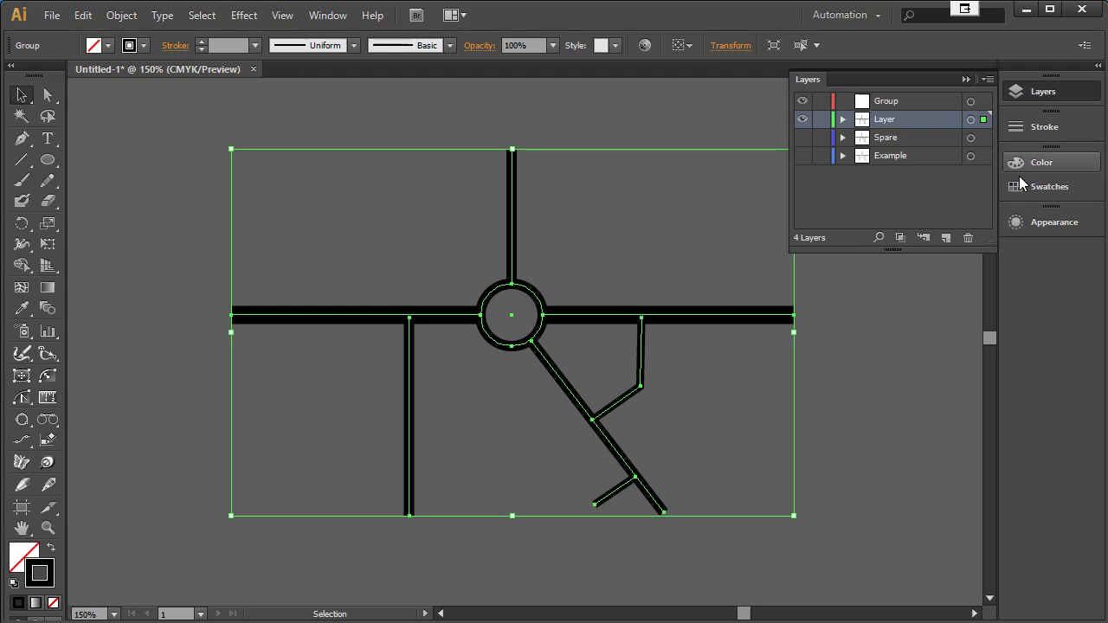
pyautogui.click(1047, 186)
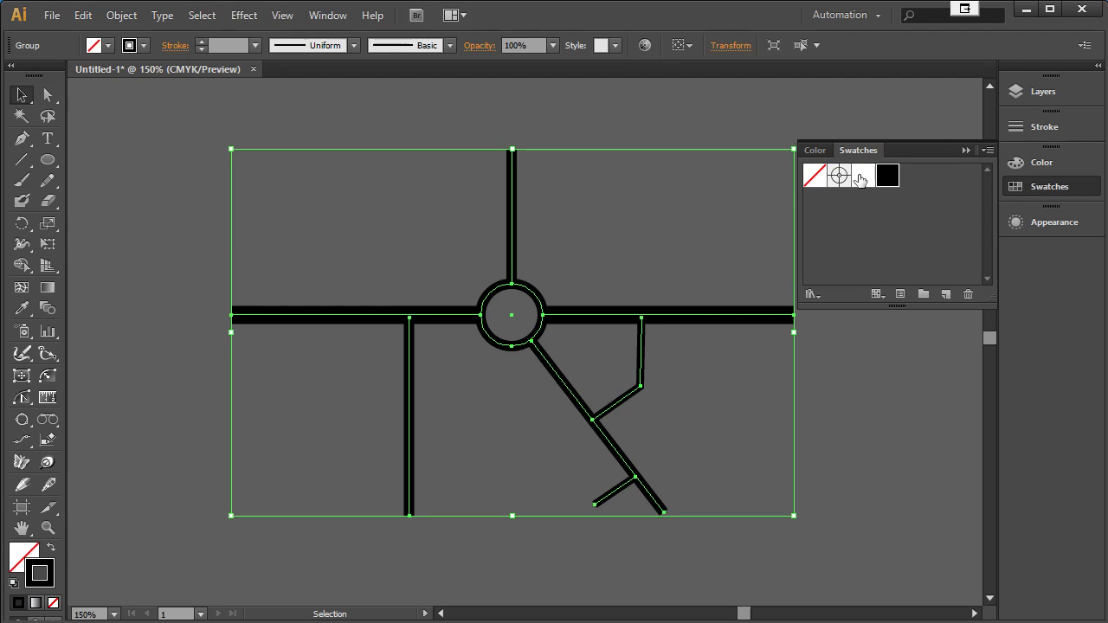
pyautogui.click(863, 176)
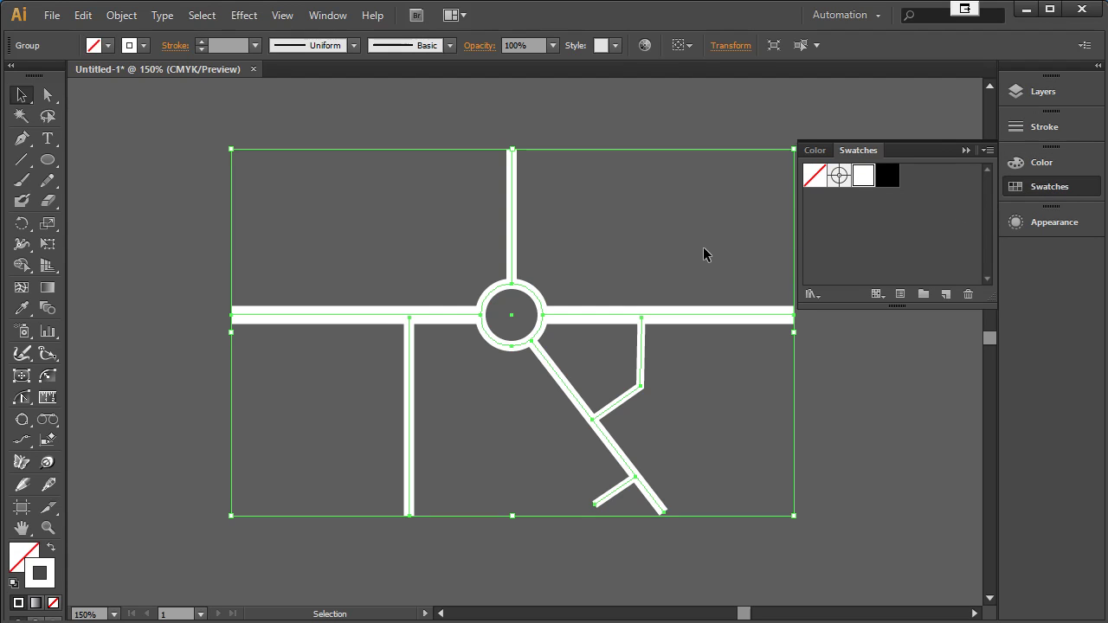
pyautogui.click(660, 242)
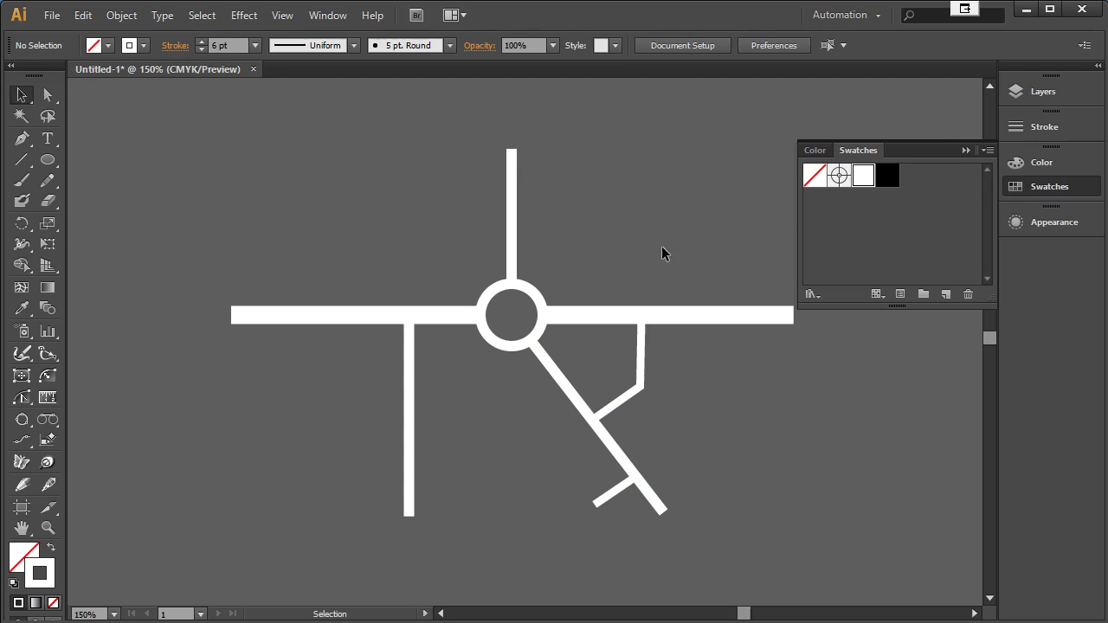
# Step: Examine the stroke and fill attributes of individual roads inside the white group, then exit isolation mode and display the layer list
pyautogui.doubleClick(593, 316)
pyautogui.click(592, 314)
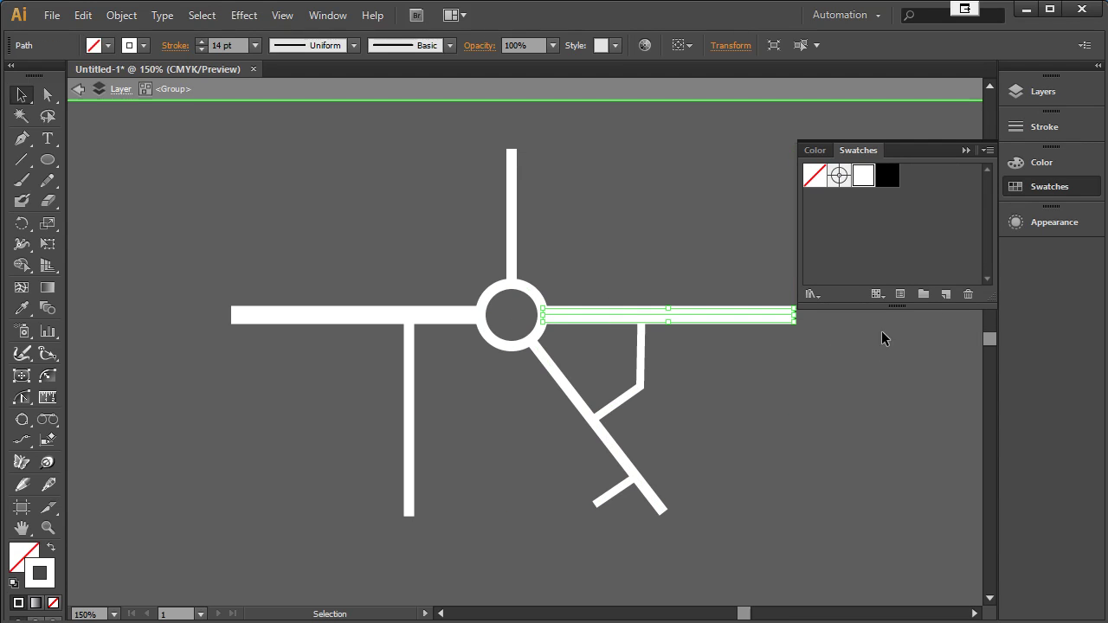
pyautogui.click(1043, 223)
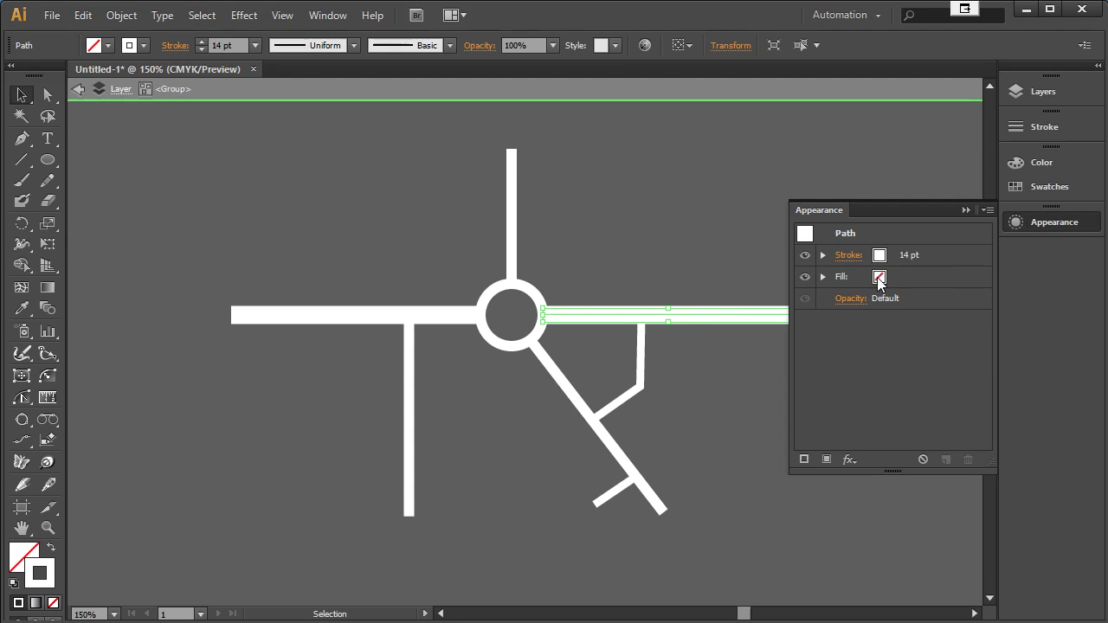
pyautogui.click(631, 397)
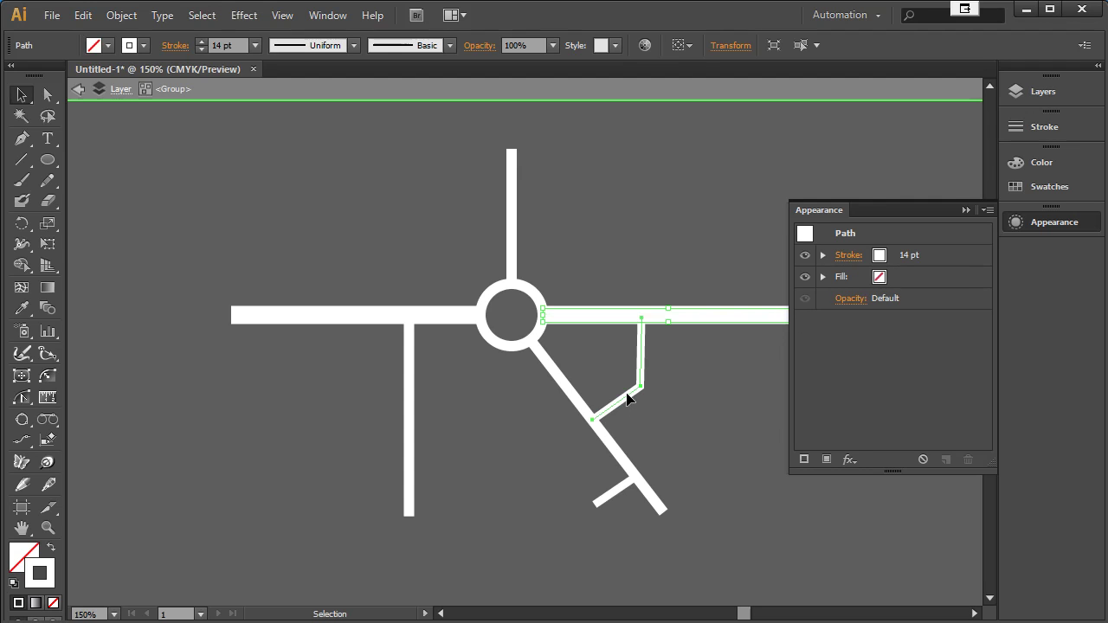
pyautogui.click(564, 387)
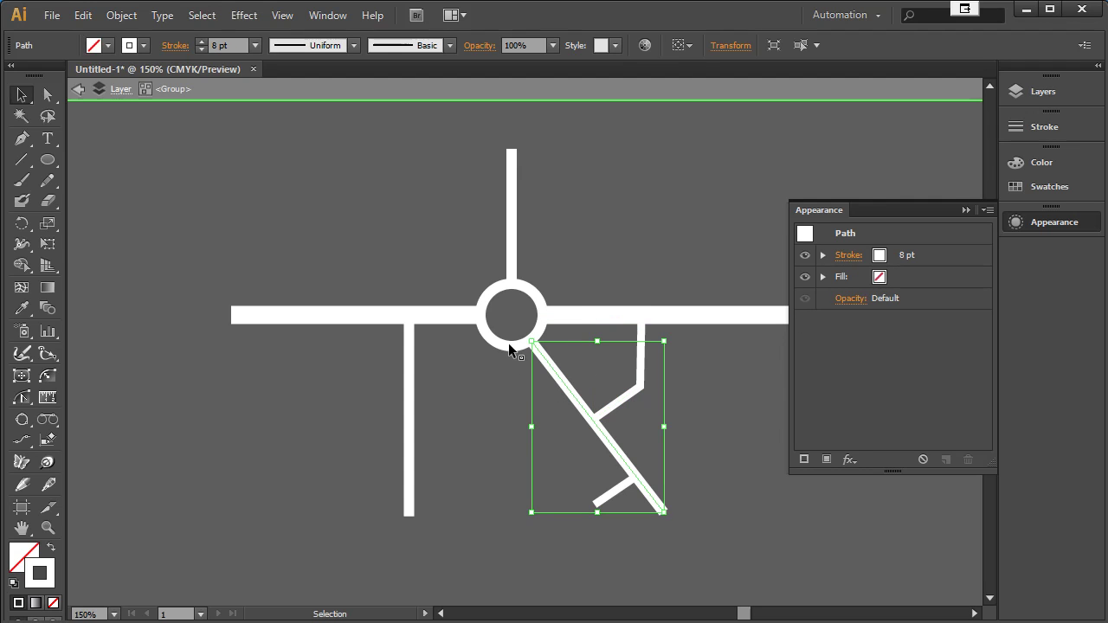
pyautogui.click(508, 347)
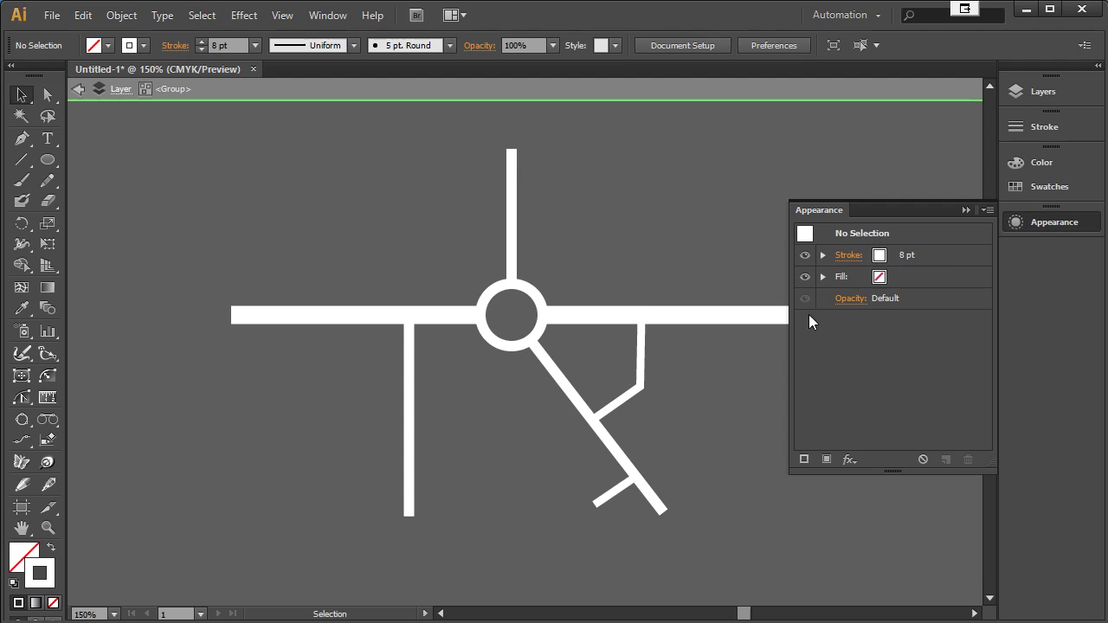
pyautogui.doubleClick(677, 240)
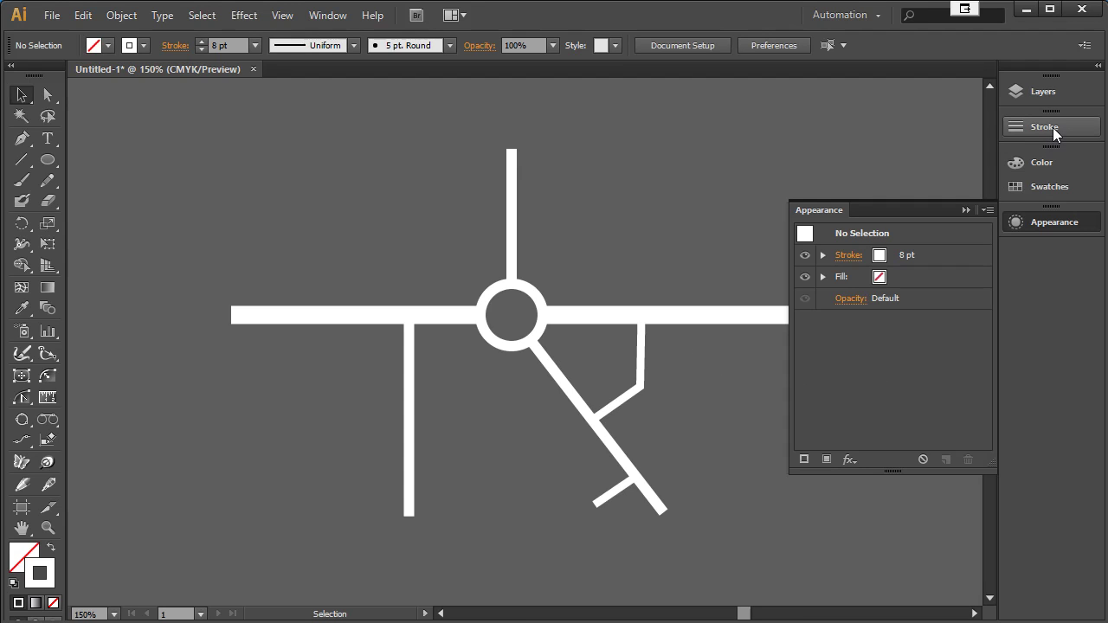
pyautogui.click(1048, 90)
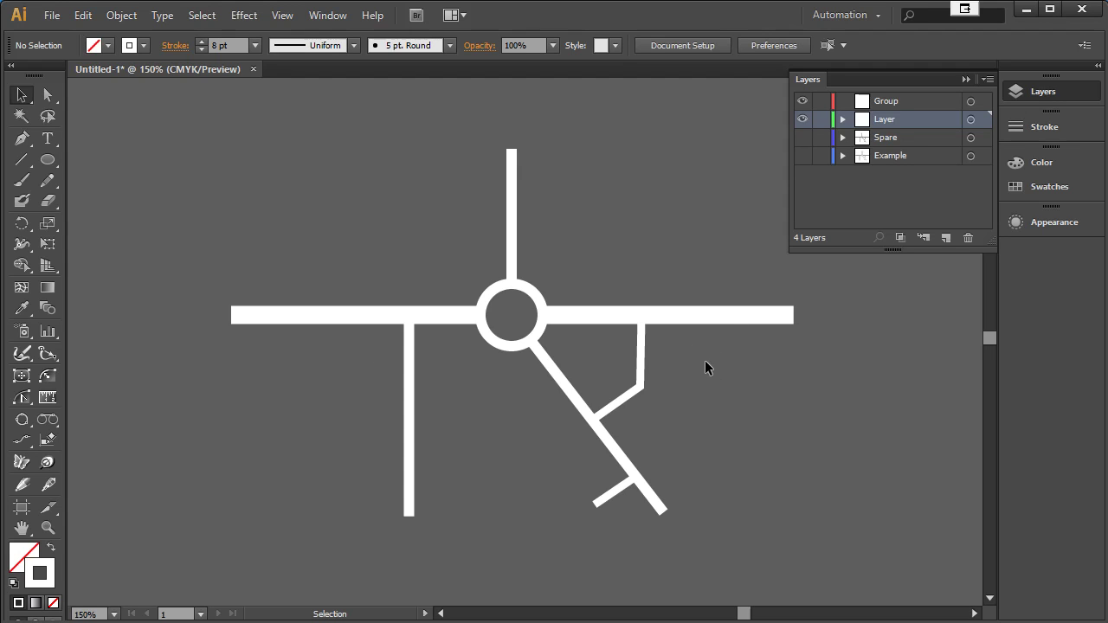
# Step: Isolate the white road group and select both horizontal roads on either side of the roundabout
pyautogui.click(692, 317)
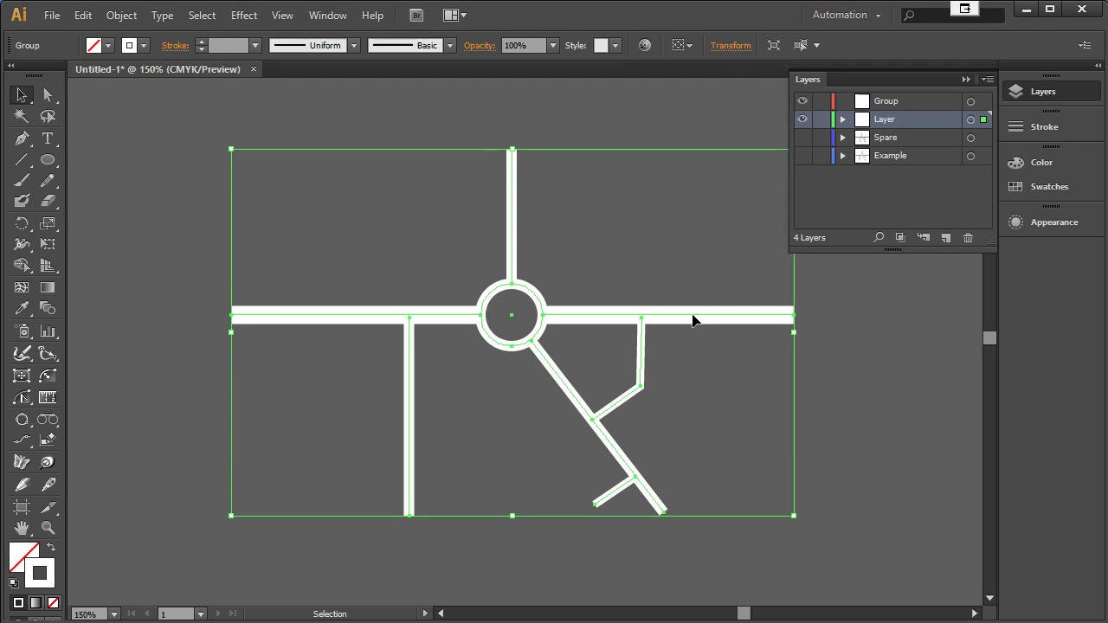
pyautogui.doubleClick(692, 317)
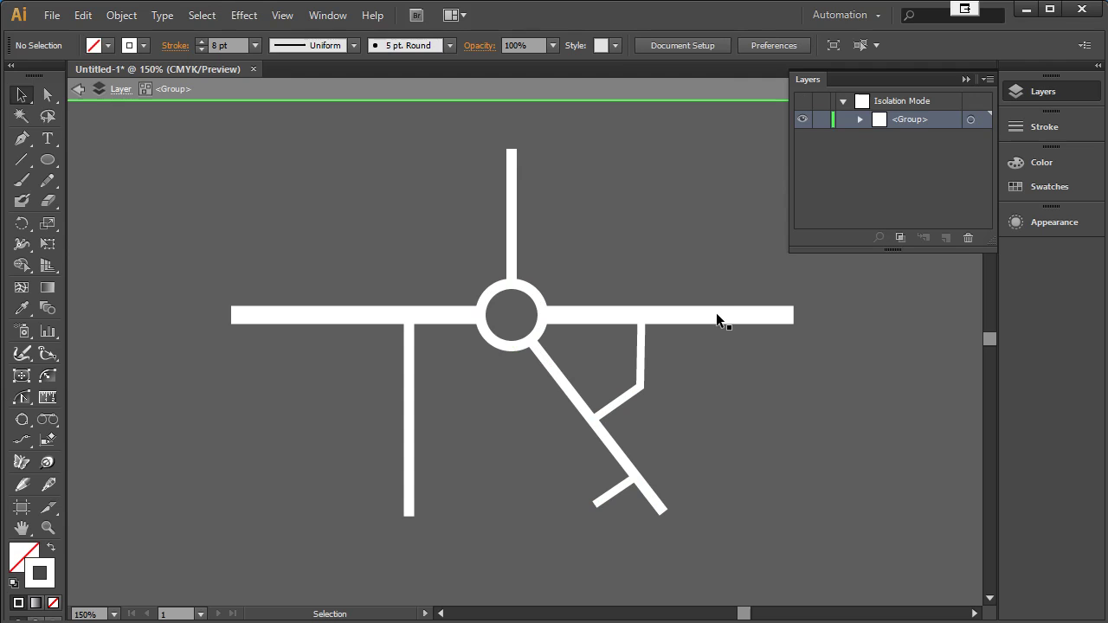
pyautogui.click(717, 316)
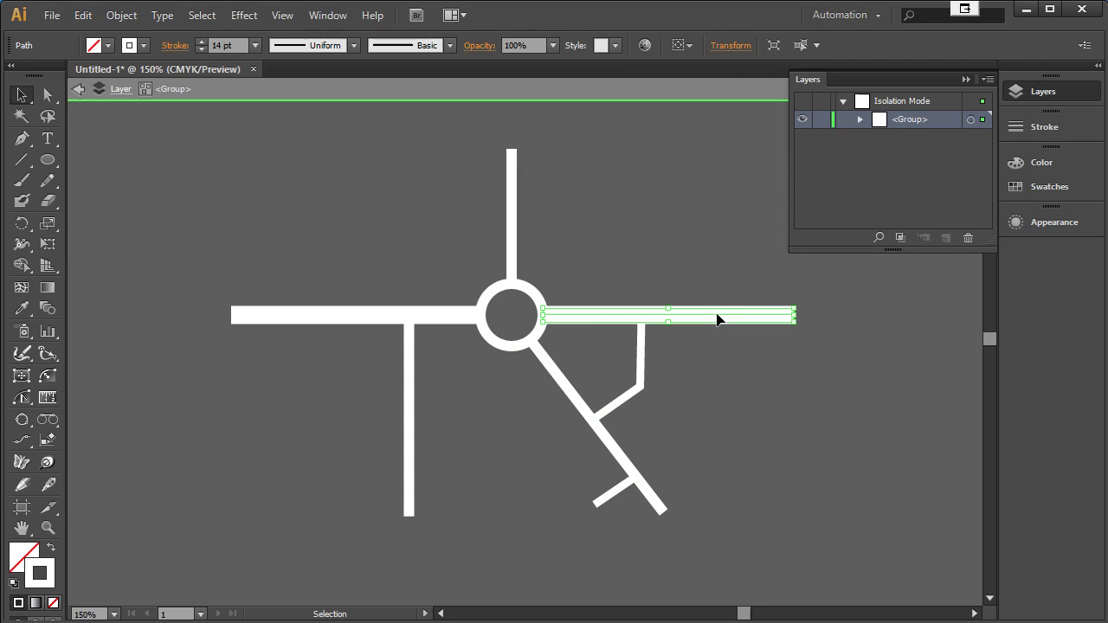
pyautogui.keyDown('shift'); pyautogui.click(444, 315); pyautogui.keyUp('shift')
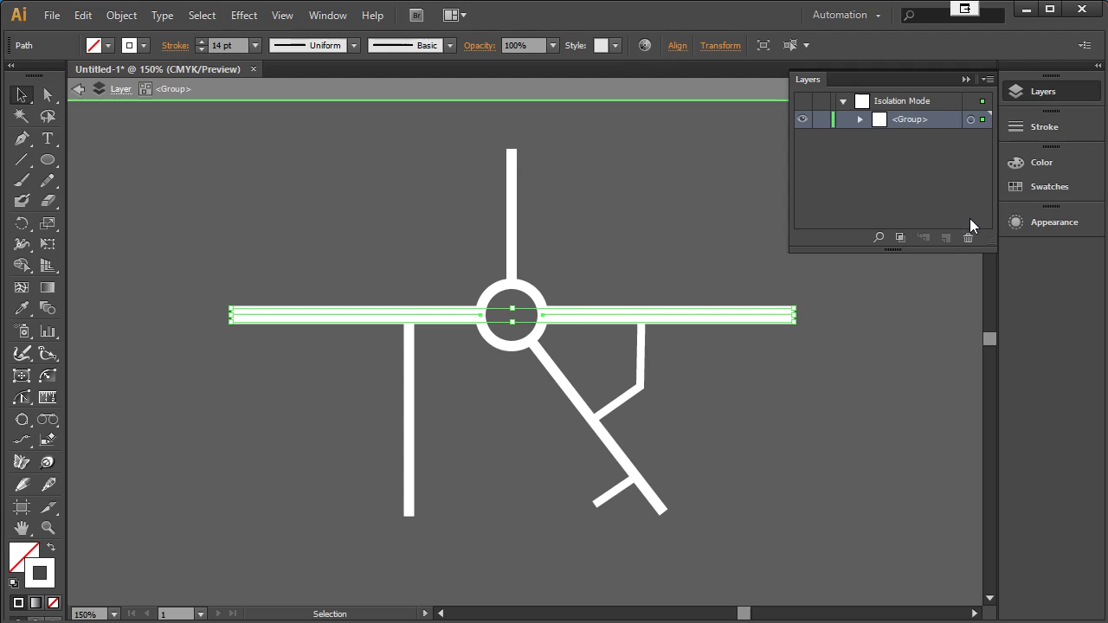
pyautogui.click(613, 281)
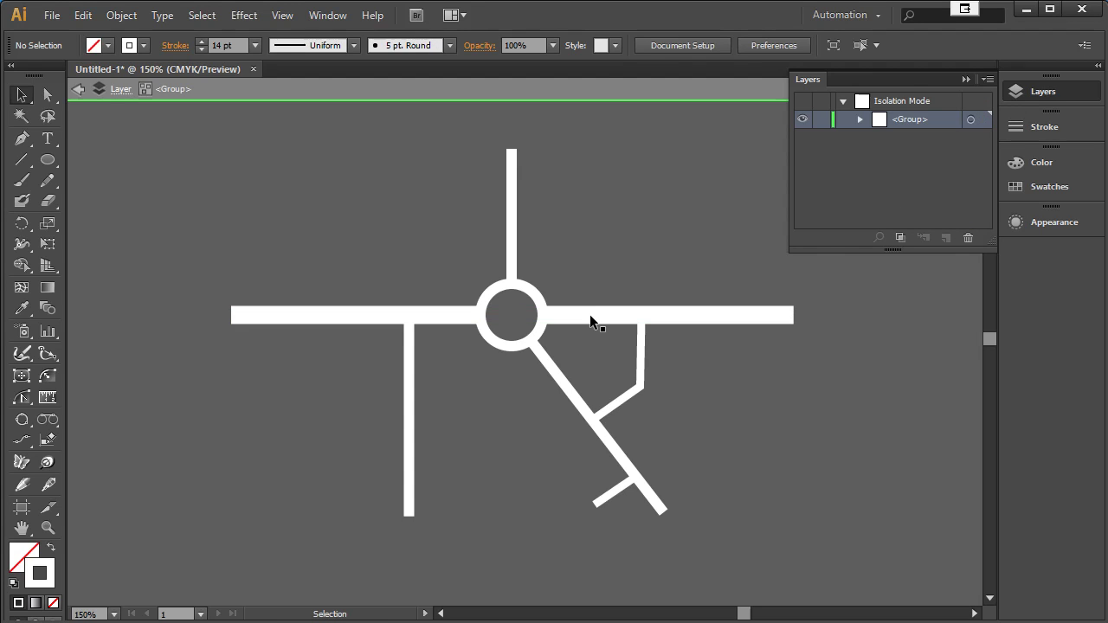
pyautogui.click(590, 314)
pyautogui.keyDown('shift'); pyautogui.click(456, 314); pyautogui.keyUp('shift')
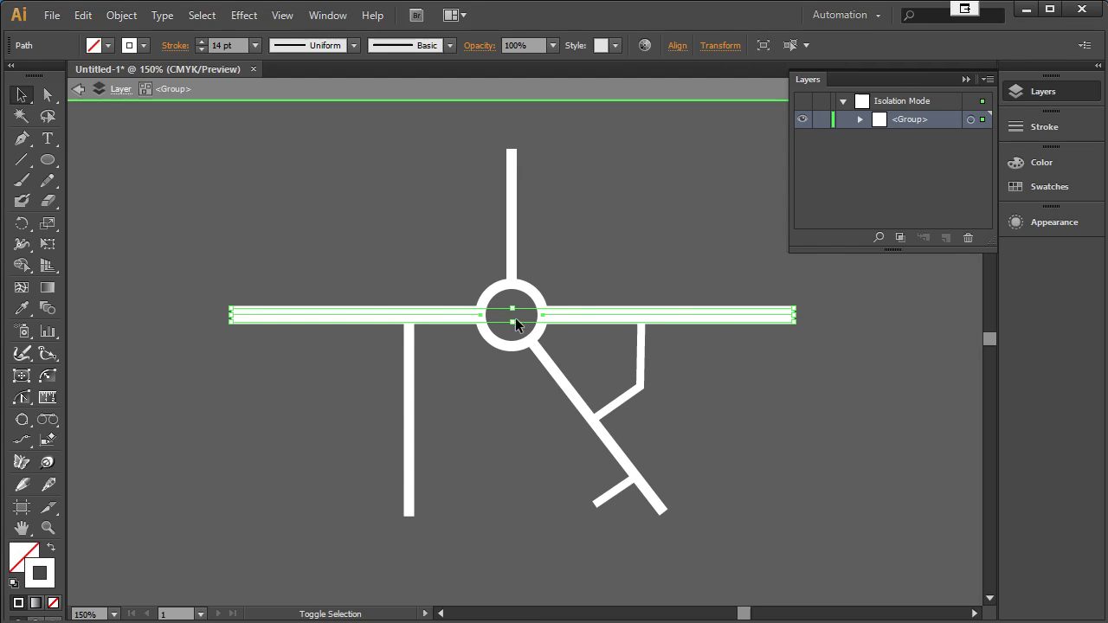
# Step: Add a second stroke above the white one on the two horizontal roads, coloured black with a 2 pt weight
pyautogui.click(1047, 221)
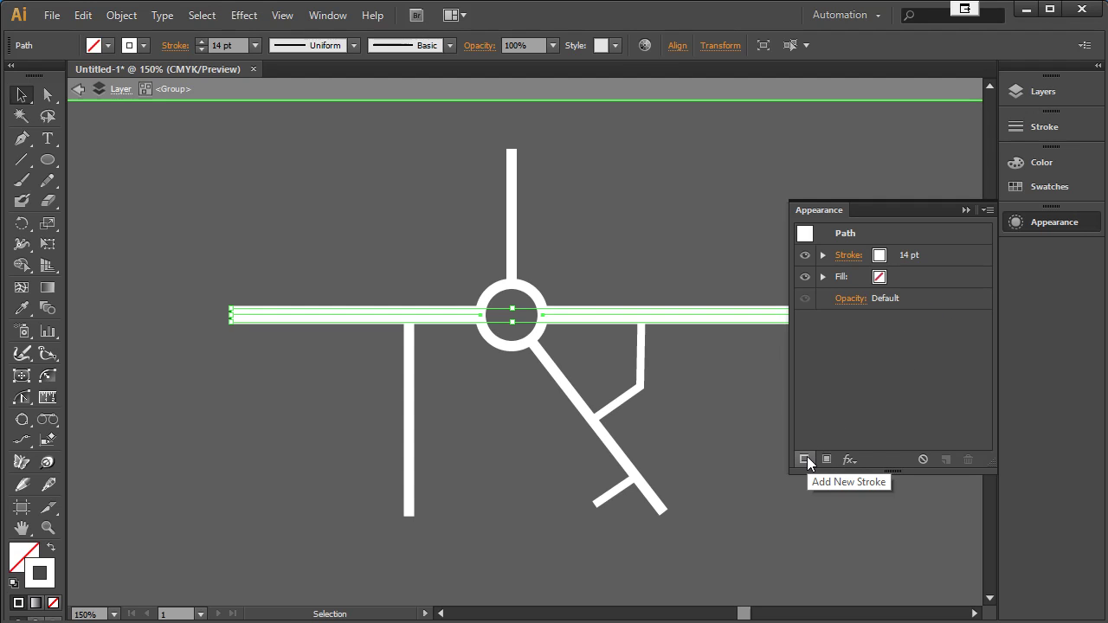
pyautogui.click(945, 257)
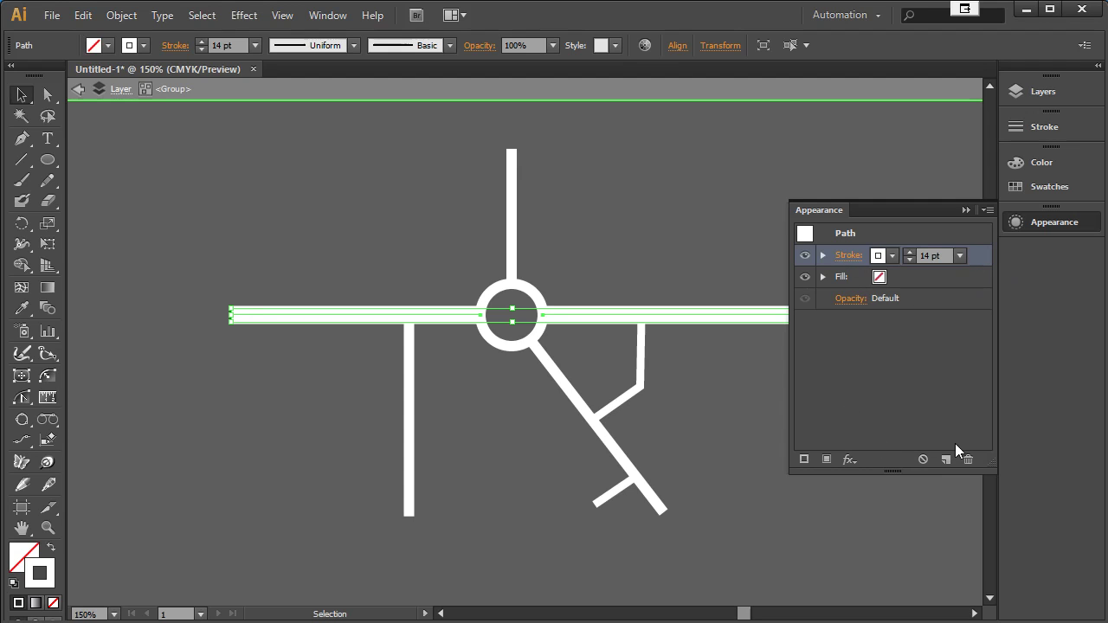
pyautogui.click(987, 210)
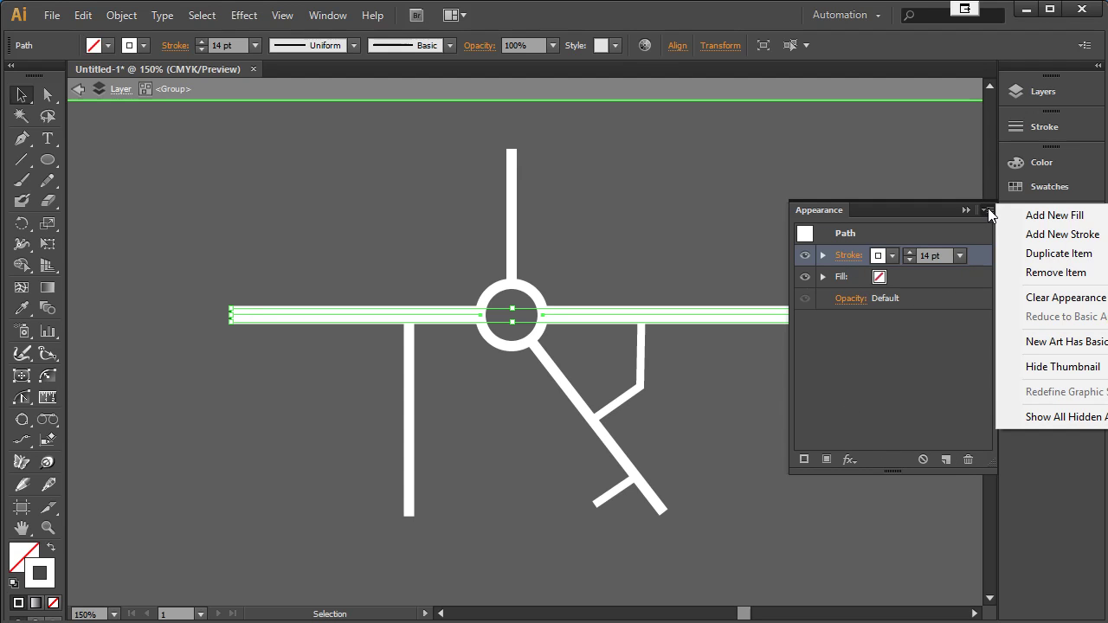
pyautogui.click(892, 346)
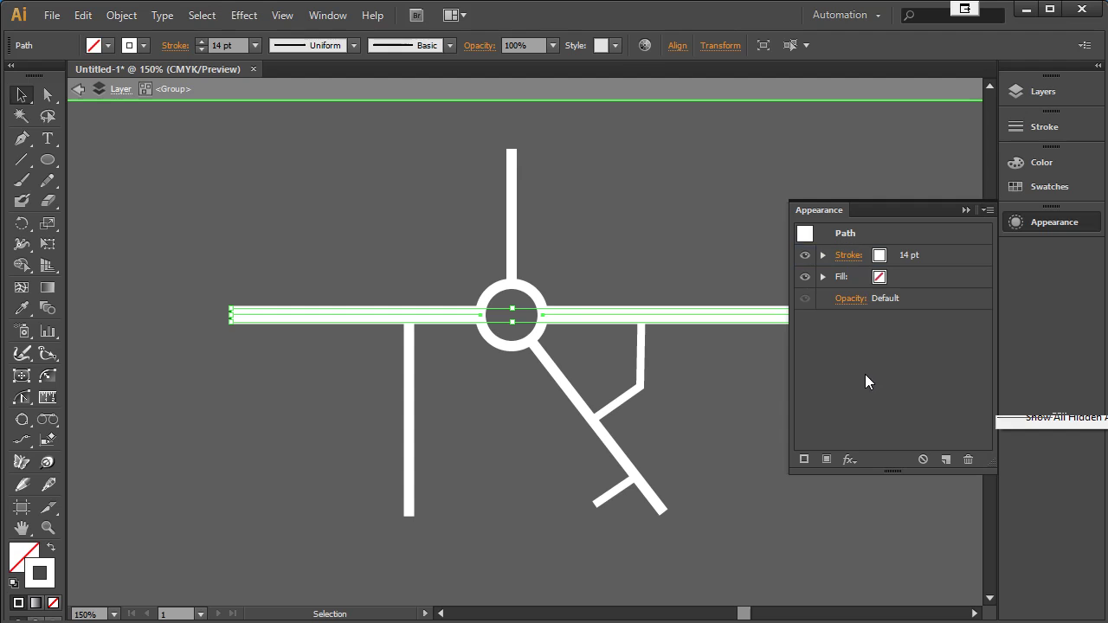
pyautogui.click(803, 459)
pyautogui.click(893, 256)
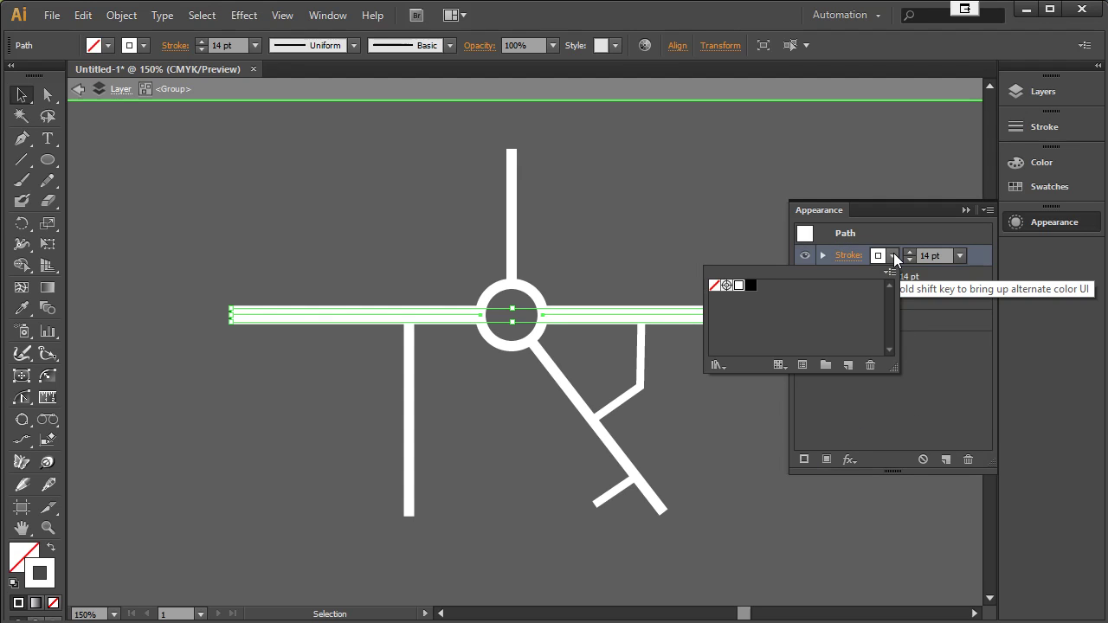
pyautogui.click(750, 286)
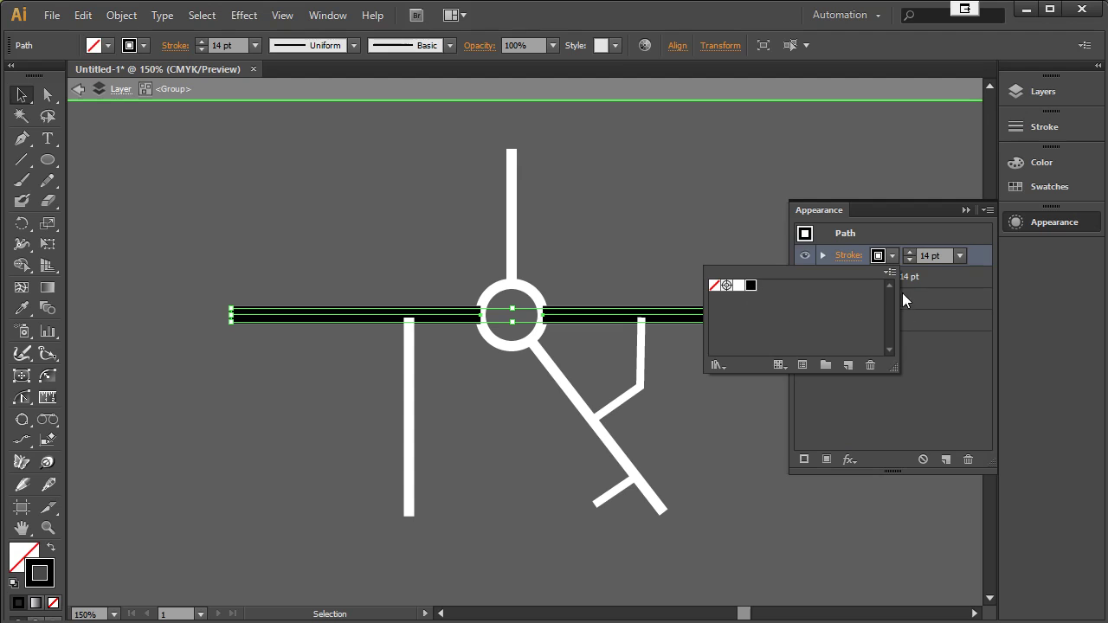
pyautogui.click(925, 254)
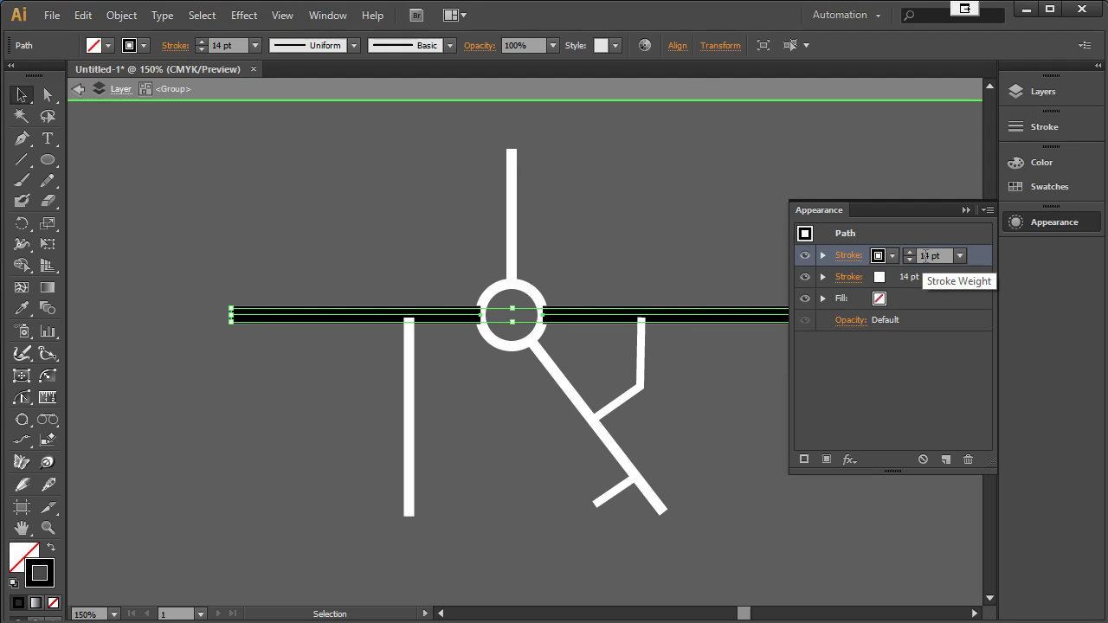
pyautogui.doubleClick(926, 255)
pyautogui.write('2')
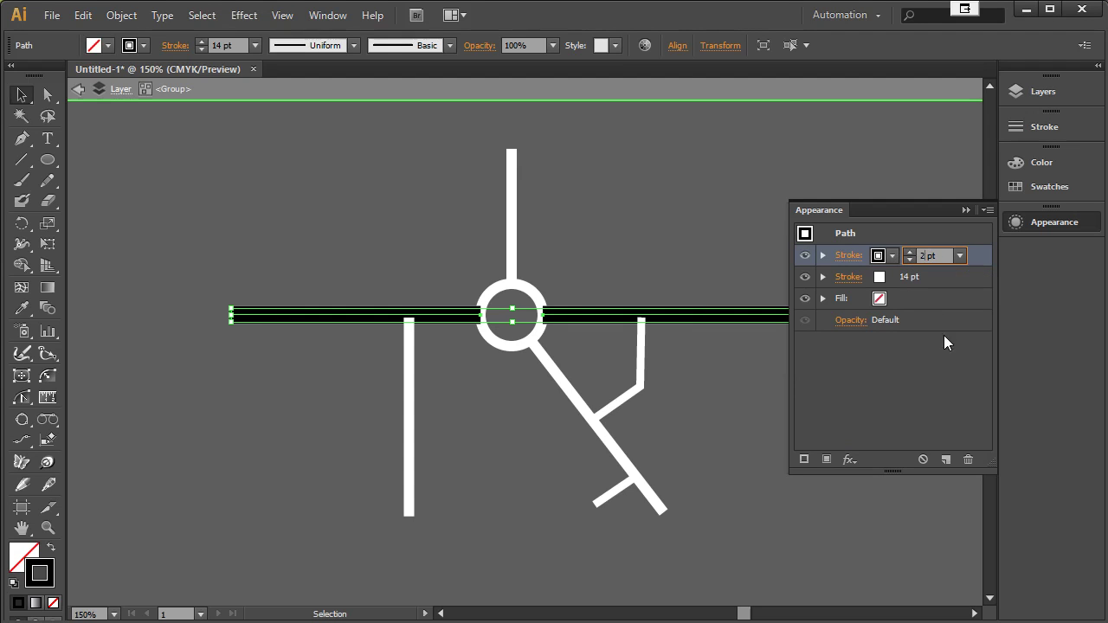
pyautogui.press('Return')
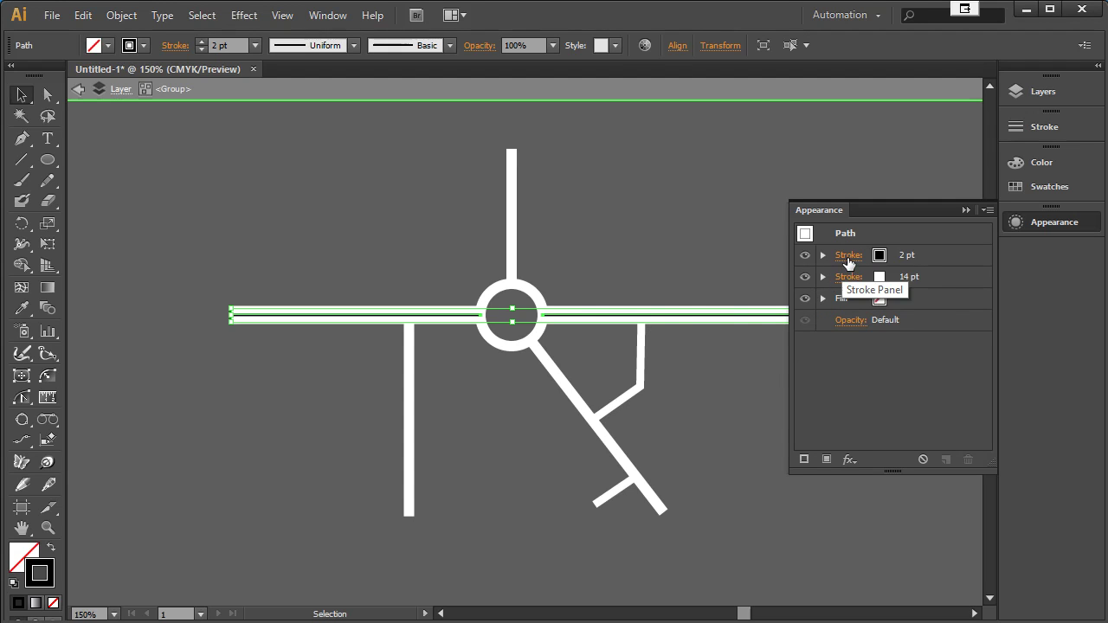
# Step: Make the black stroke on the horizontal roads a dashed line with a 6 pt dash, and deselect the roads
pyautogui.click(849, 255)
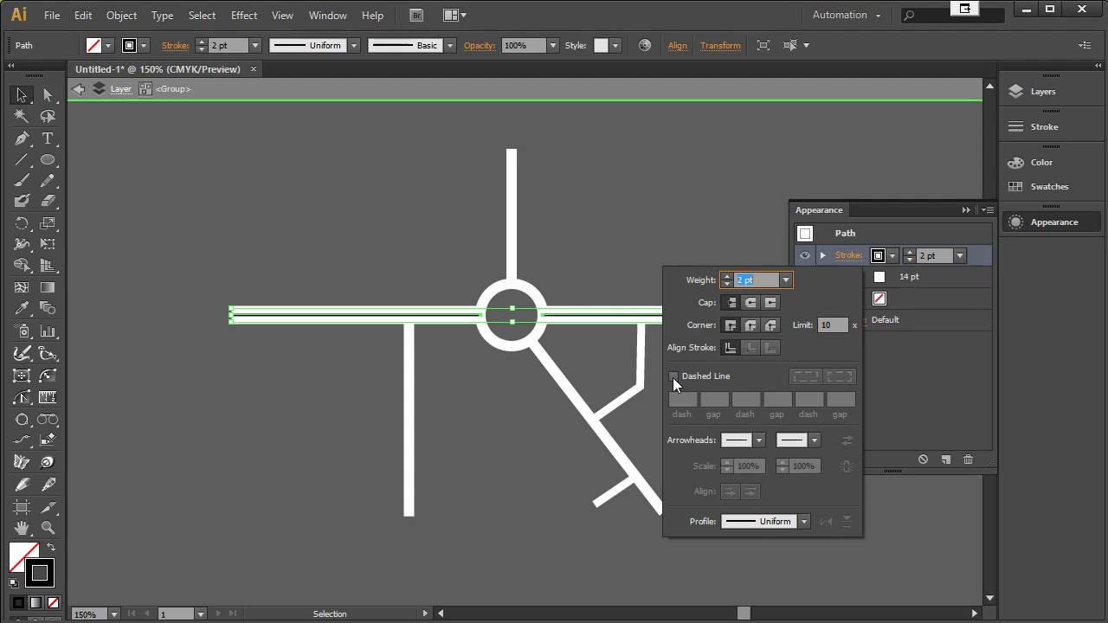
pyautogui.click(674, 376)
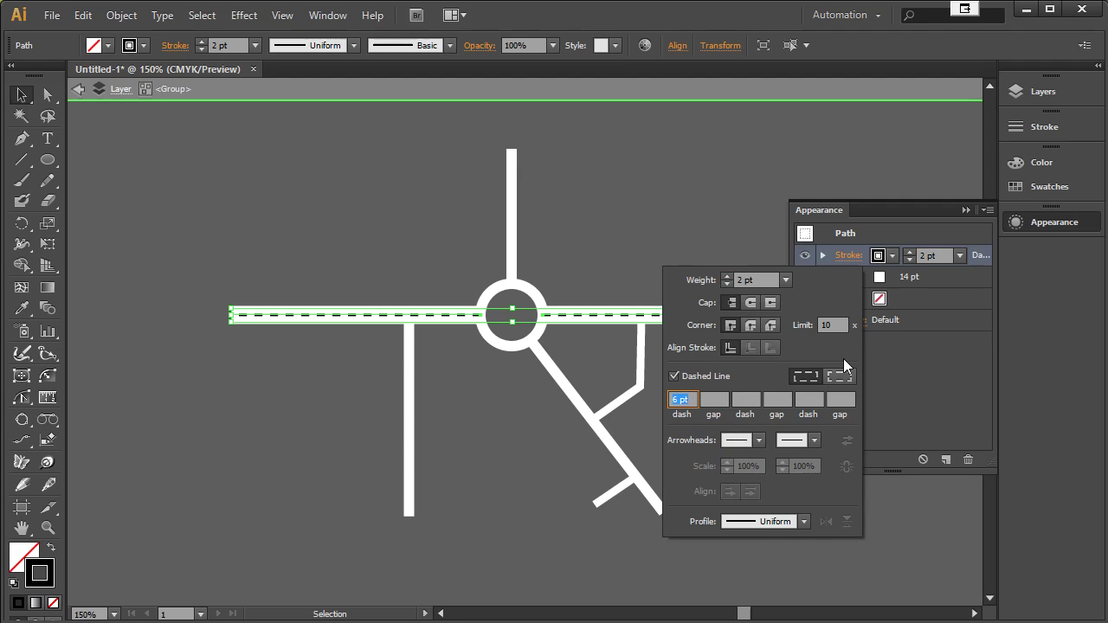
pyautogui.click(881, 399)
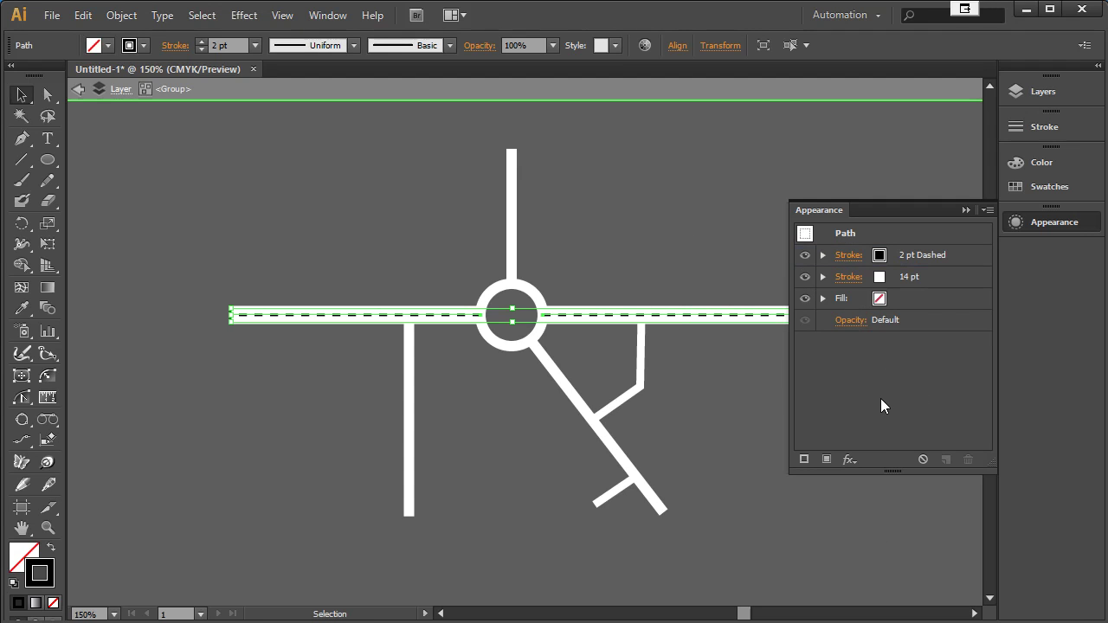
pyautogui.click(715, 379)
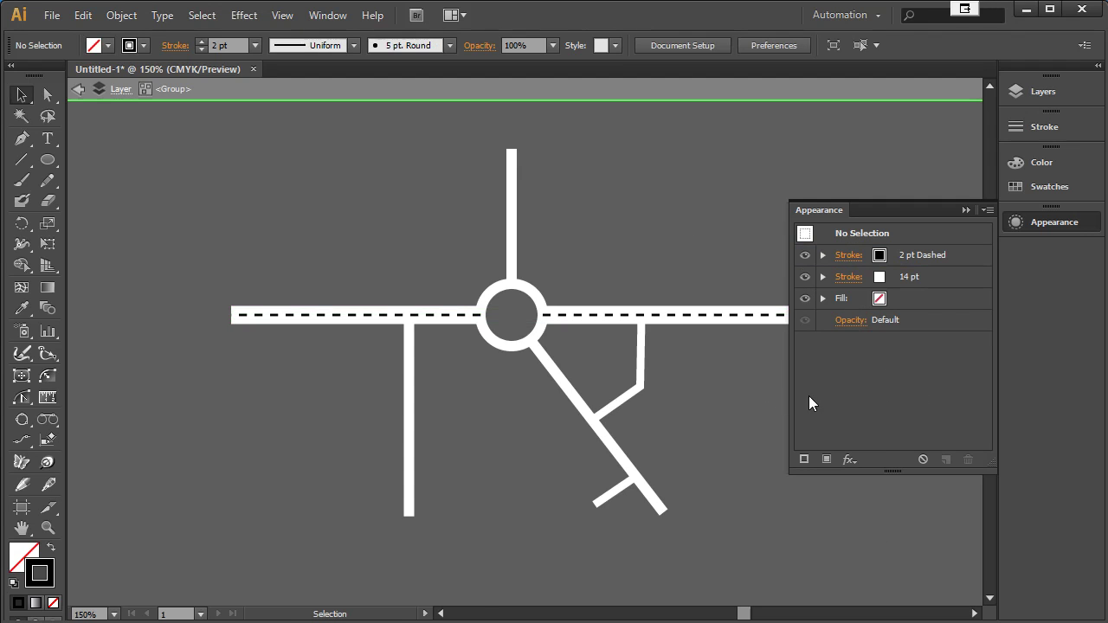
# Step: Examine the stroke attributes of each horizontal road on either side of the roundabout
pyautogui.click(730, 318)
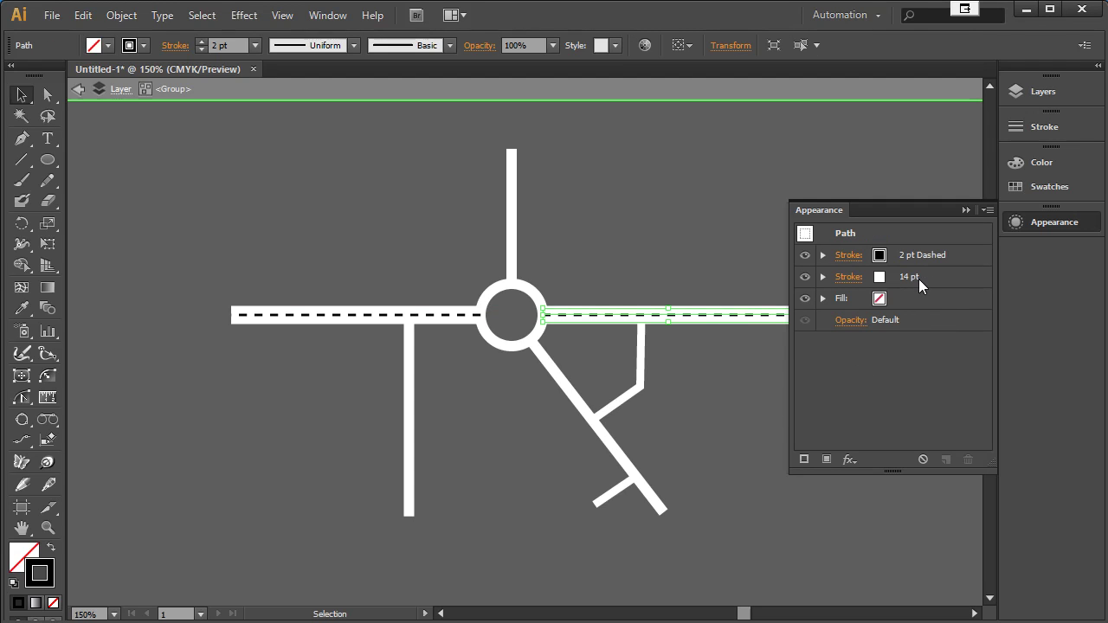
pyautogui.click(639, 219)
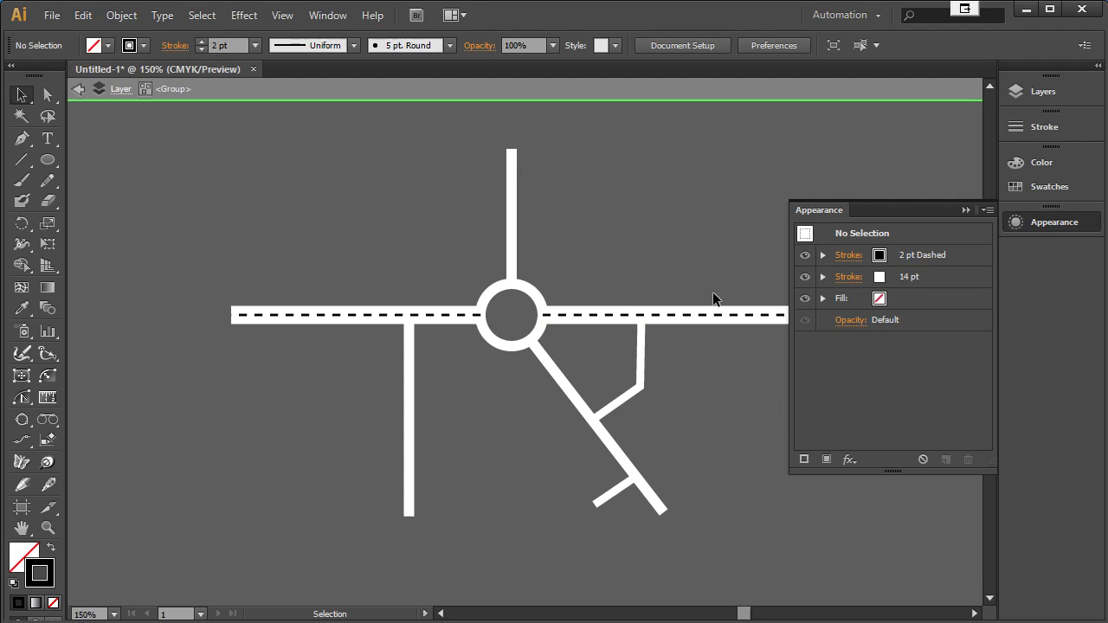
pyautogui.click(719, 317)
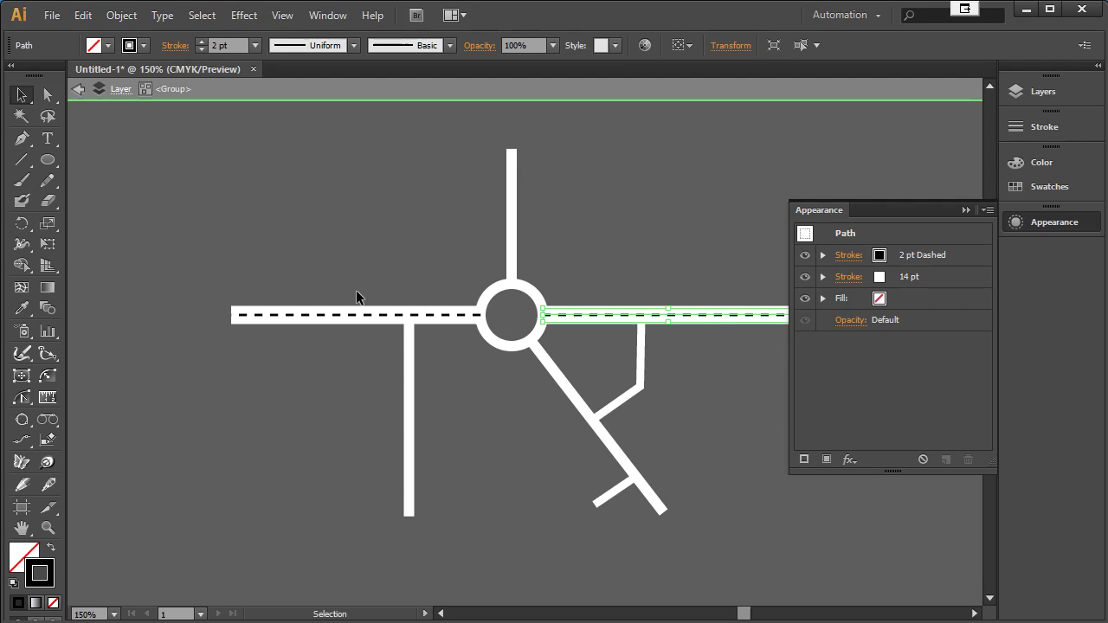
pyautogui.click(303, 274)
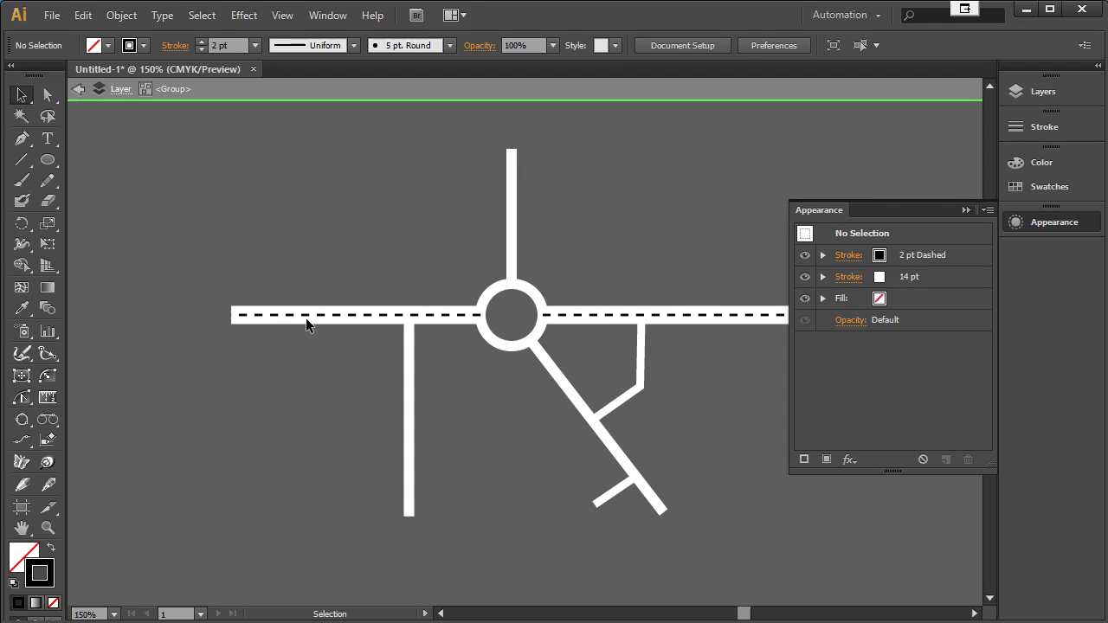
pyautogui.click(318, 320)
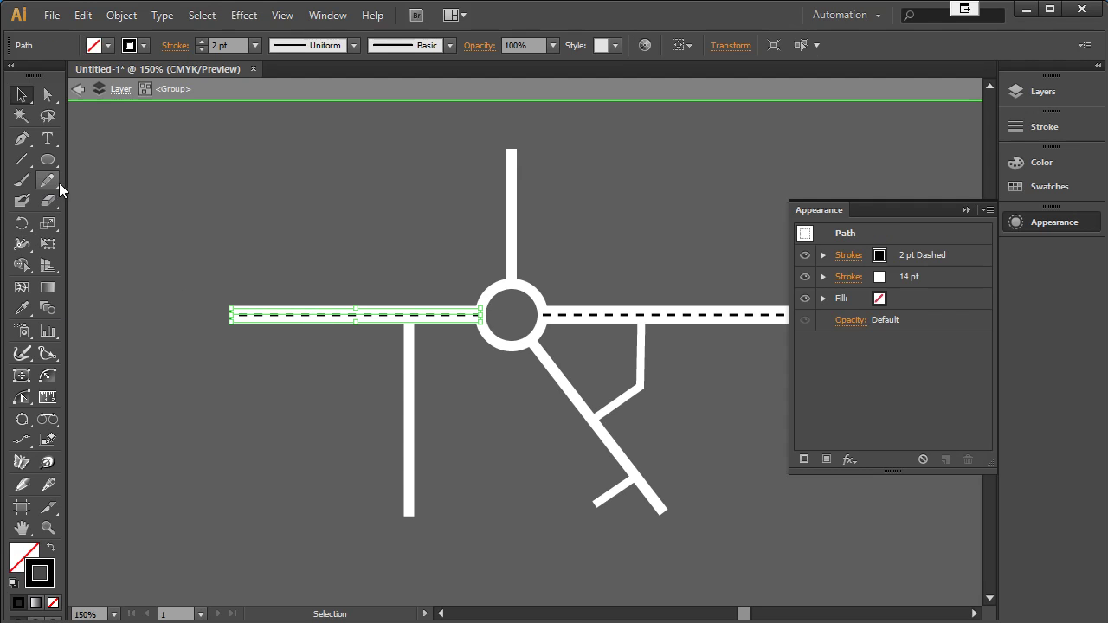
# Step: Try drawing a winding four-point road with the Pen tool across the horizontal road west of the roundabout, and delete it
pyautogui.click(22, 138)
pyautogui.moveTo(310, 163); pyautogui.dragTo(309, 234)
pyautogui.moveTo(398, 269); pyautogui.dragTo(439, 288)
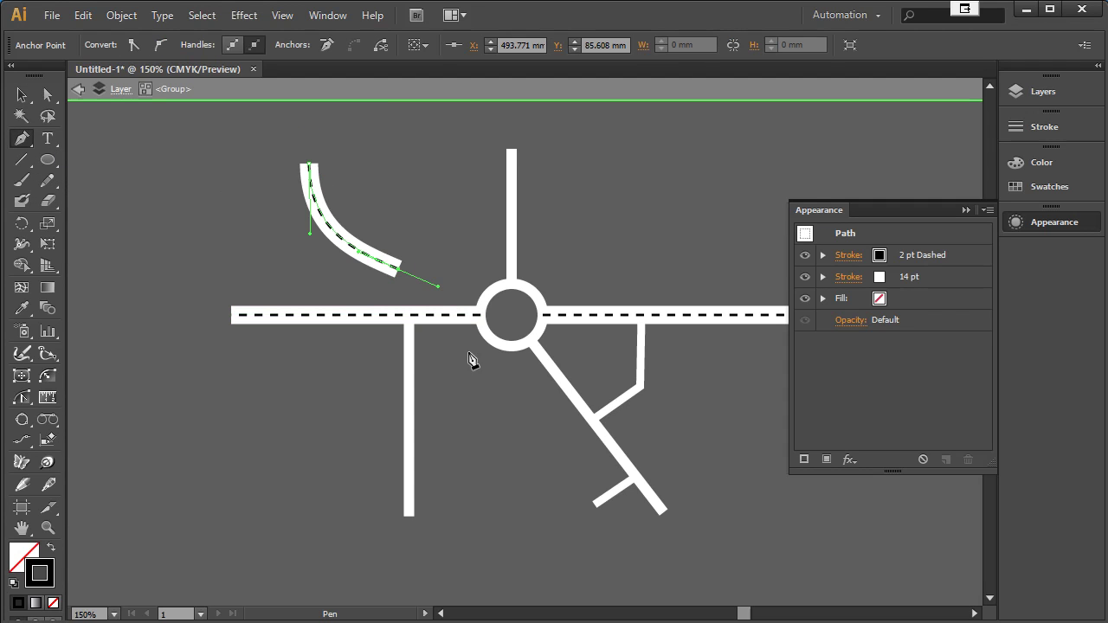
pyautogui.moveTo(470, 362)
pyautogui.mouseDown()
pyautogui.moveTo(477, 441)
pyautogui.moveTo(475, 395)
pyautogui.mouseUp()
pyautogui.moveTo(482, 481); pyautogui.dragTo(502, 509)
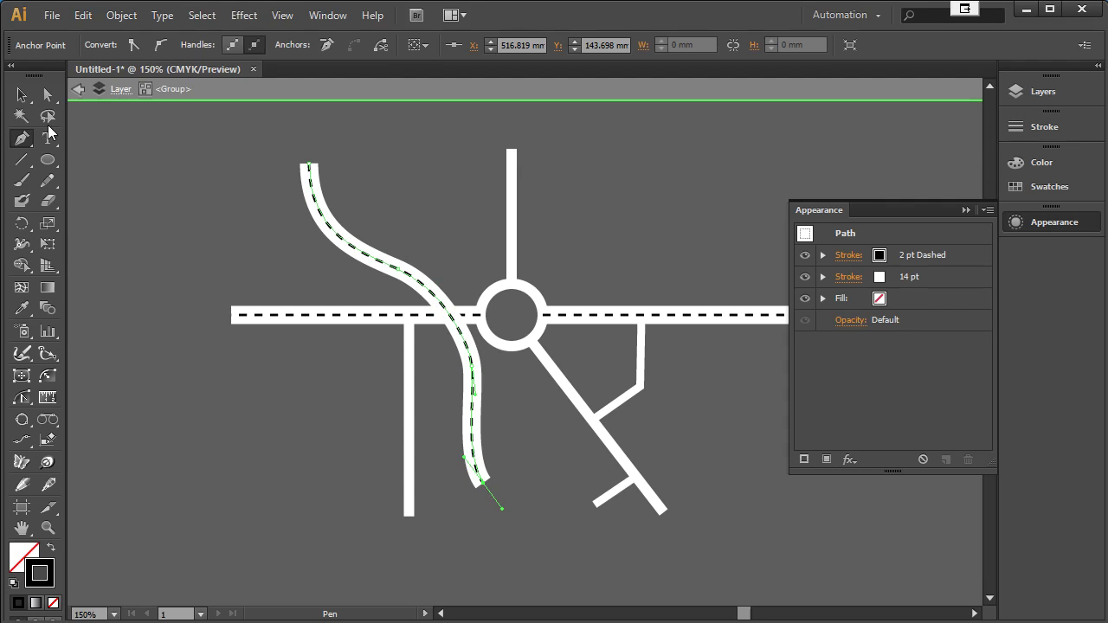
pyautogui.click(22, 96)
pyautogui.click(177, 196)
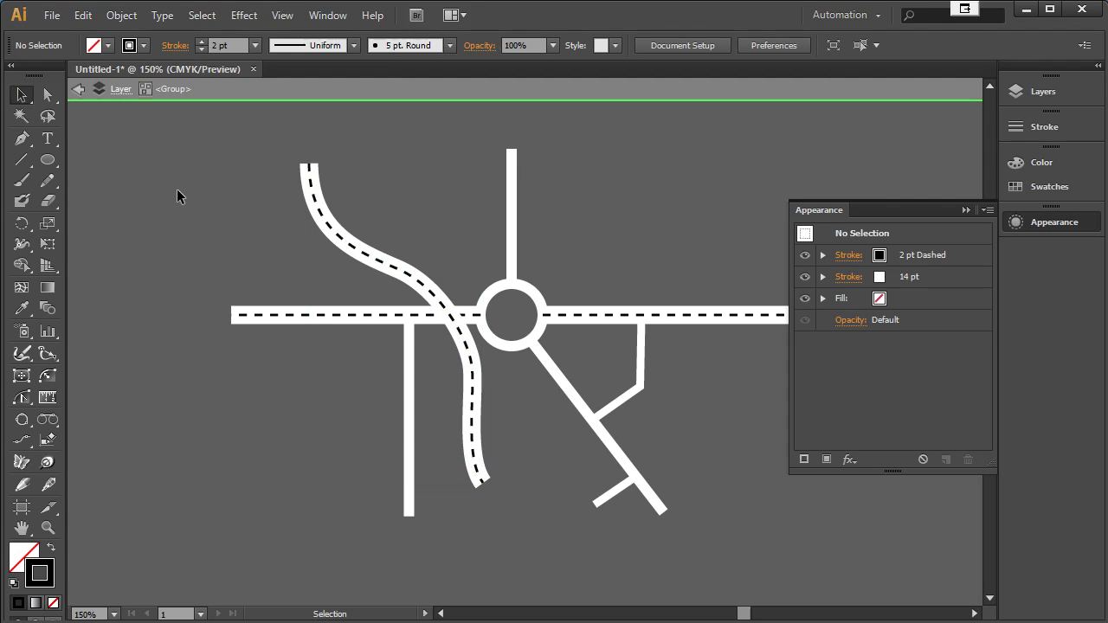
pyautogui.click(382, 265)
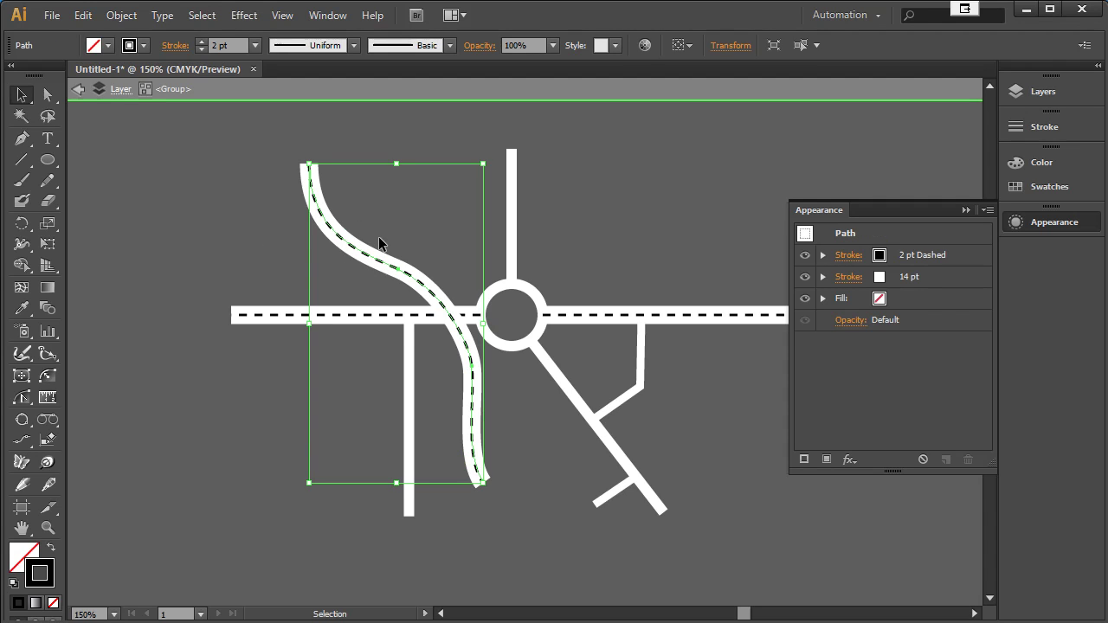
pyautogui.press('Delete')
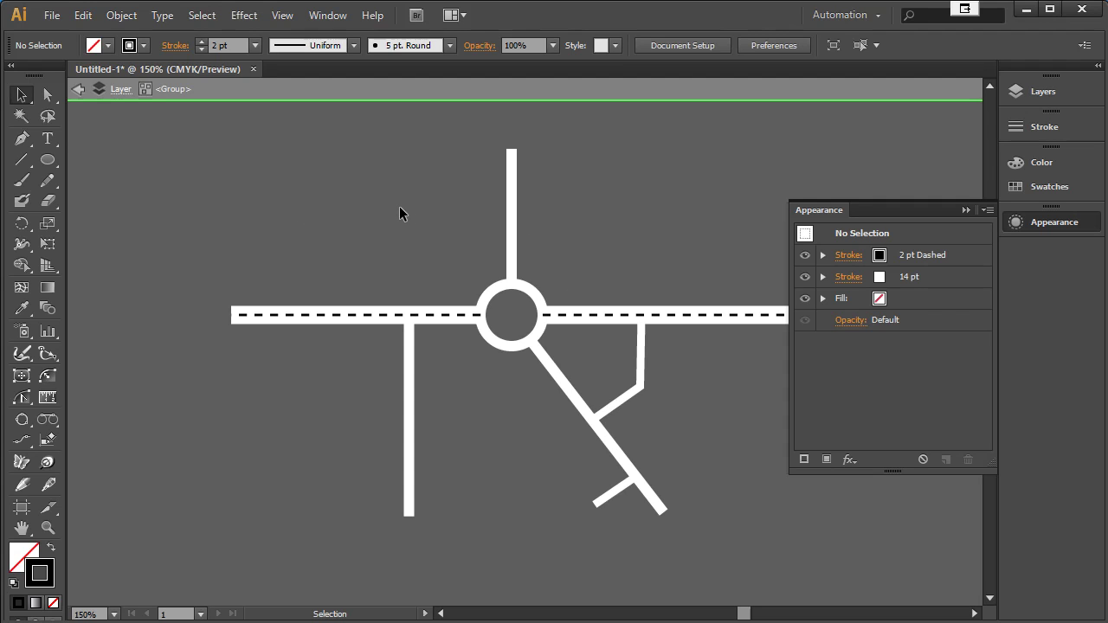
# Step: Exit isolation mode, reduce the default appearance to basic with nothing selected, and display the layer list
pyautogui.press('Escape')
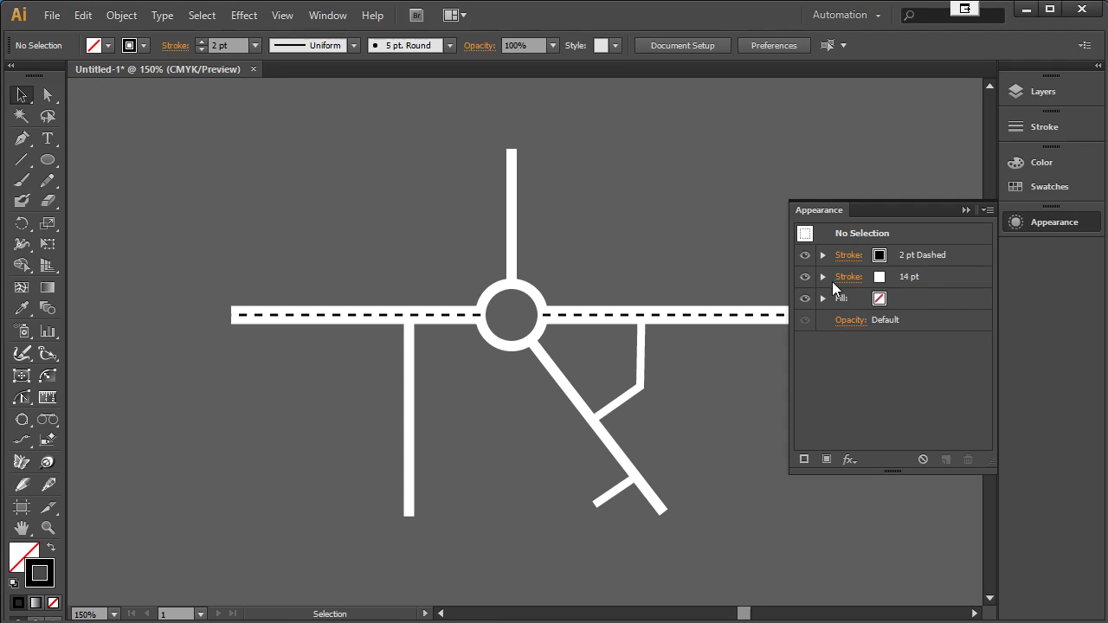
pyautogui.click(1065, 223)
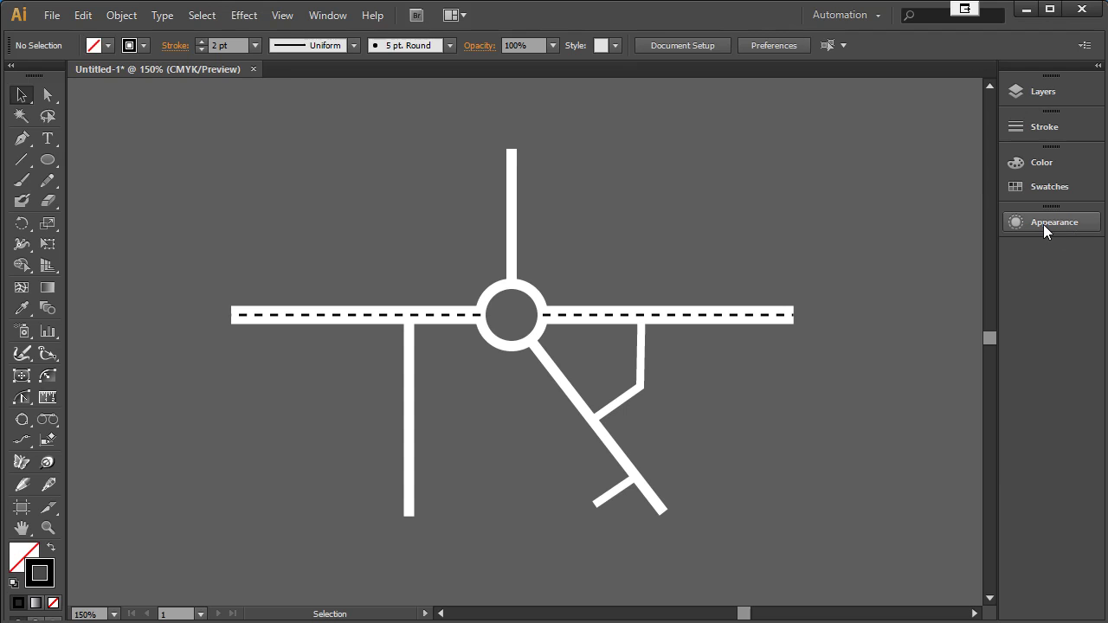
pyautogui.click(1044, 225)
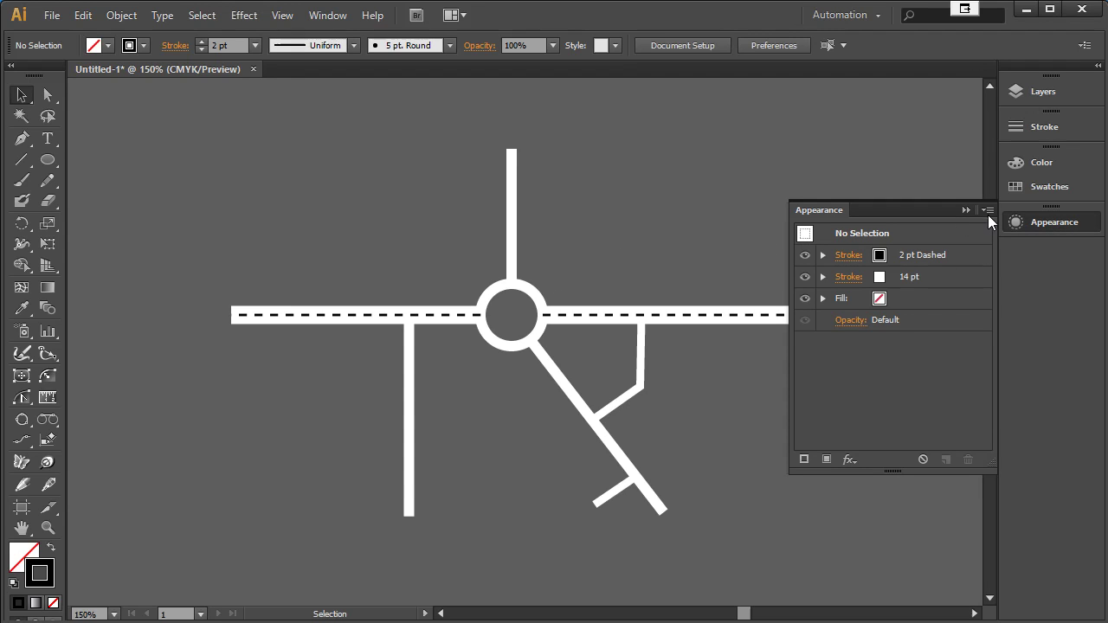
pyautogui.click(988, 212)
pyautogui.click(1021, 321)
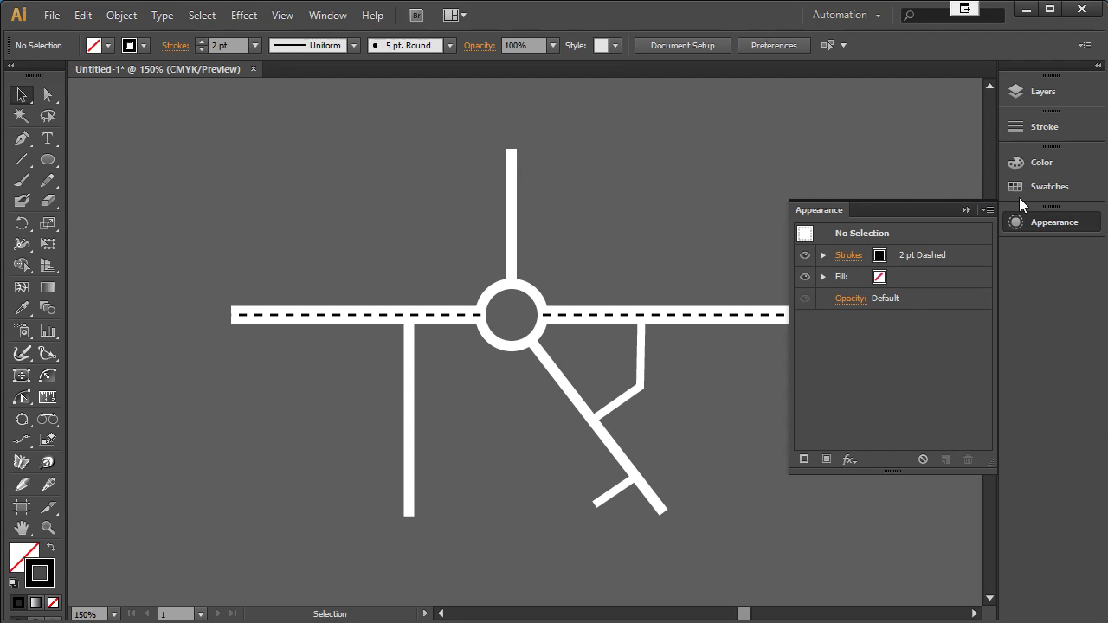
pyautogui.click(1047, 221)
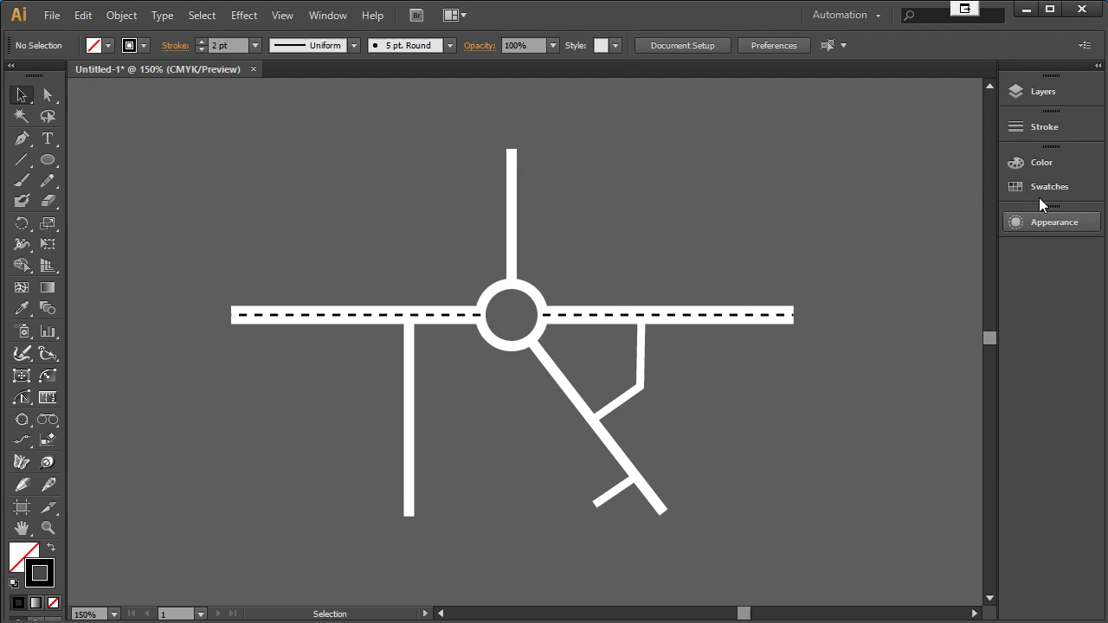
pyautogui.click(1041, 93)
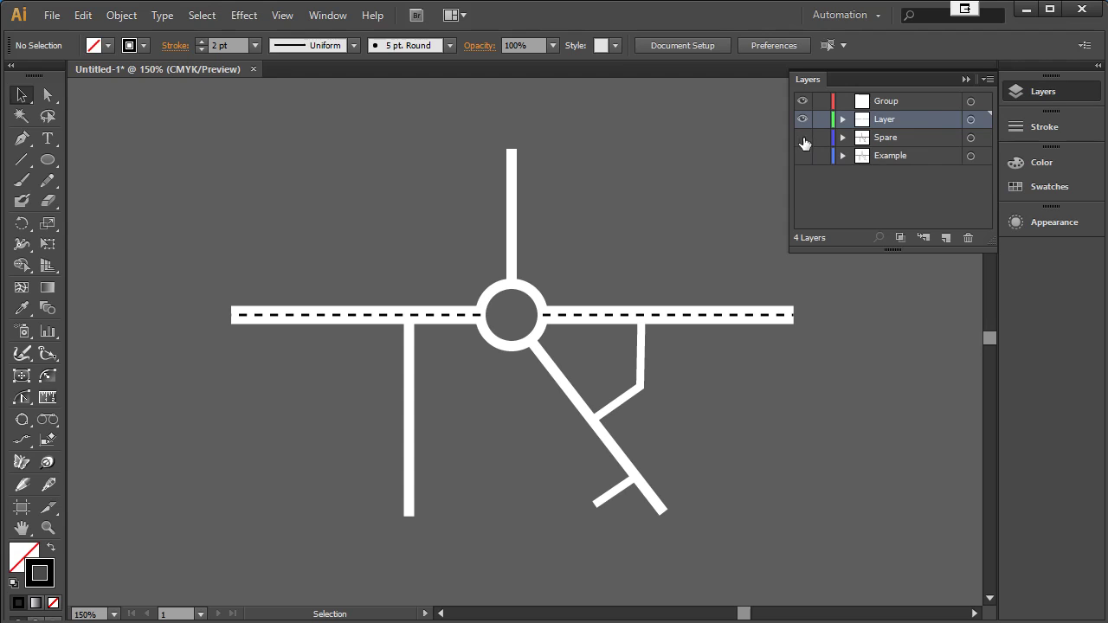
# Step: Target the whole layer named Layer and add a 4 pt black stroke to its appearance
pyautogui.click(972, 120)
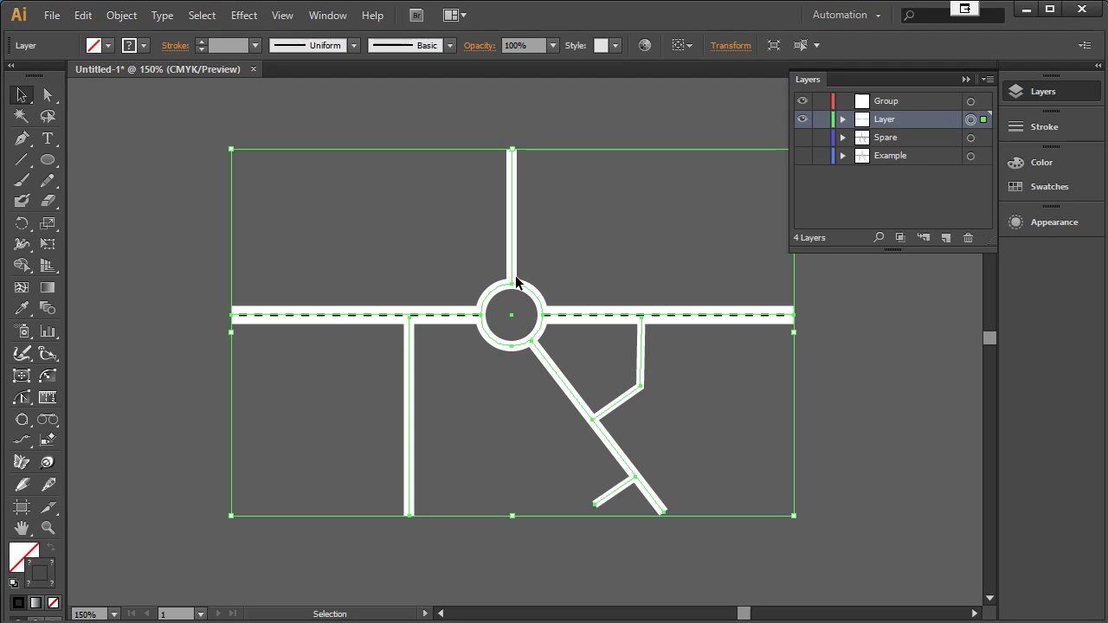
pyautogui.click(1045, 224)
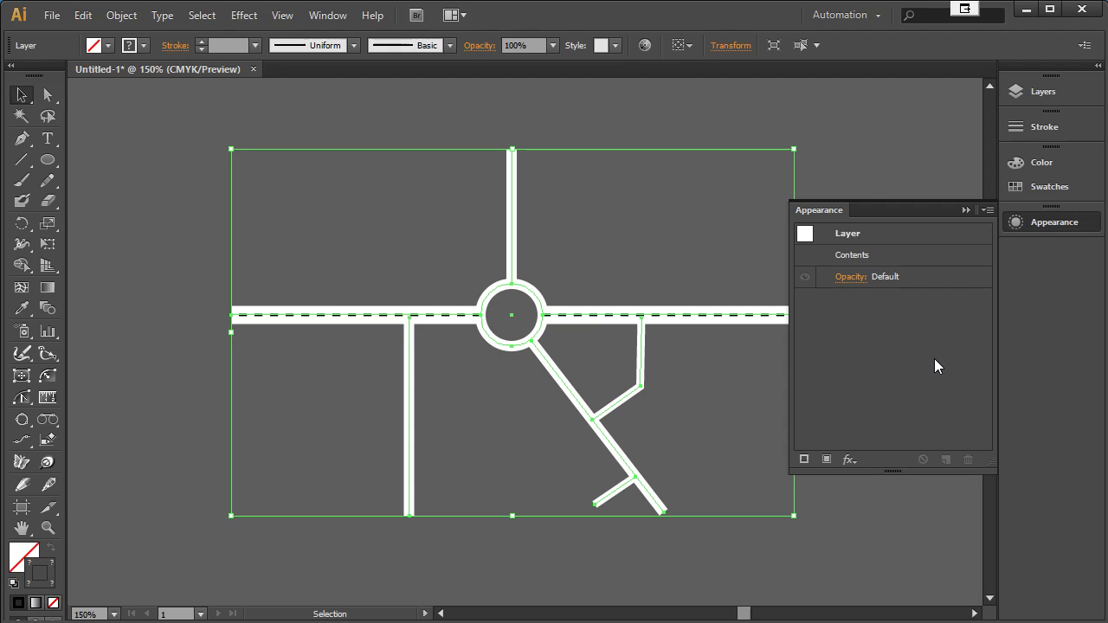
pyautogui.click(805, 460)
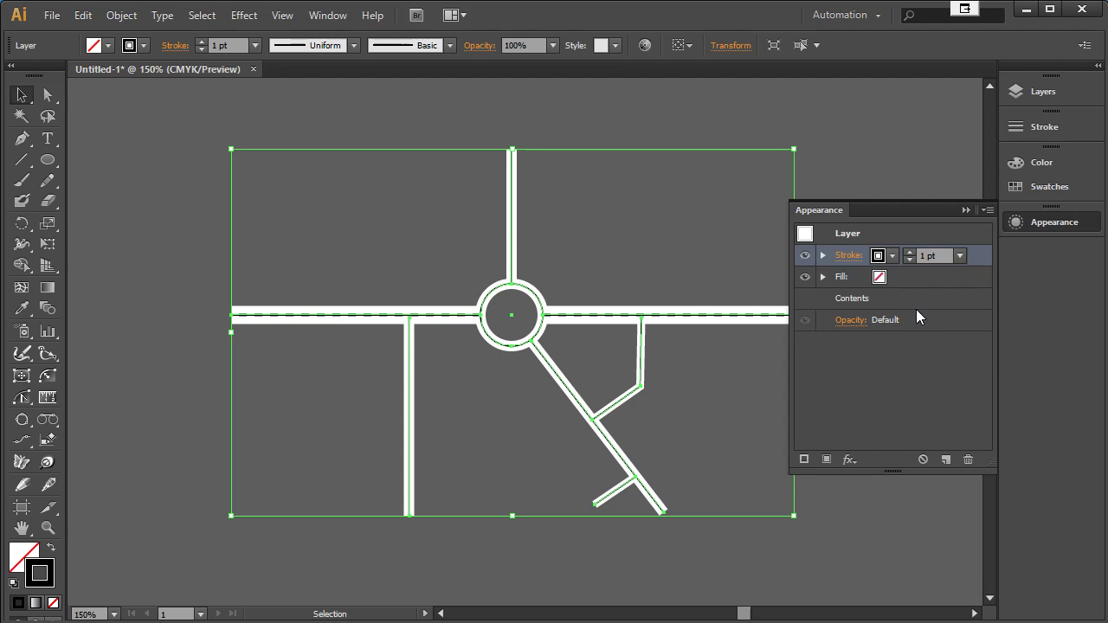
pyautogui.click(960, 255)
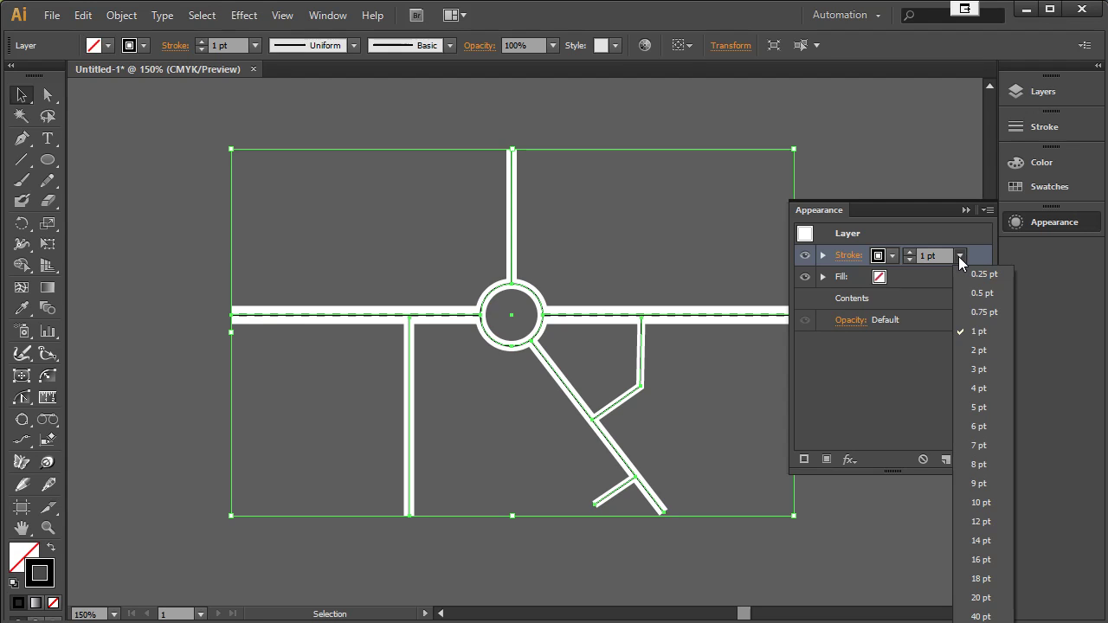
pyautogui.click(974, 388)
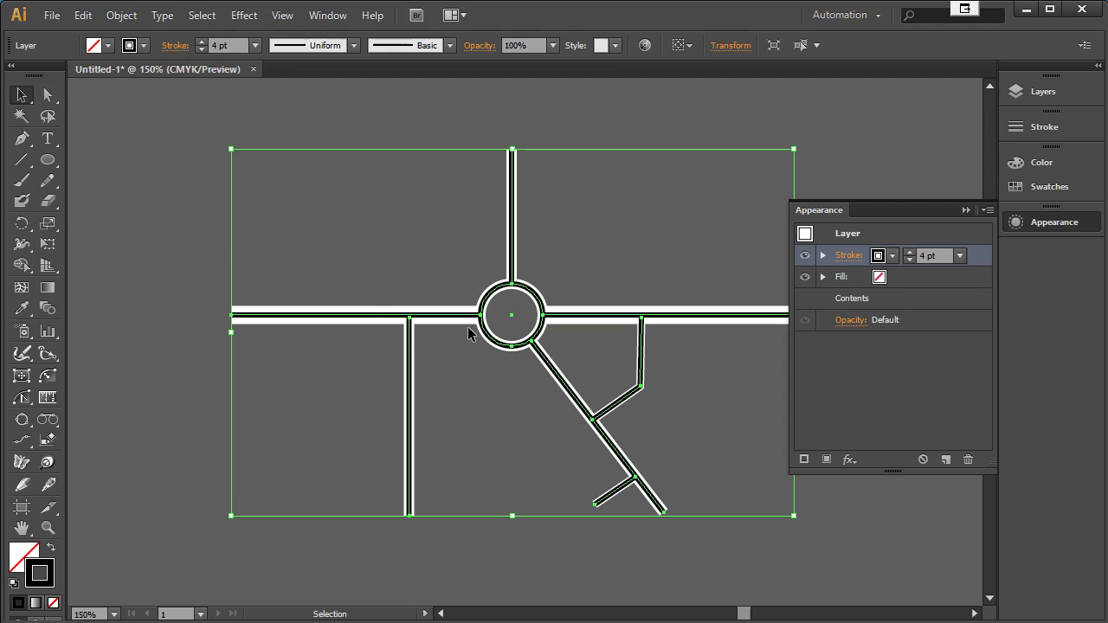
# Step: Toggle the visibility of the layer's 4 pt stroke to compare the roads with and without it
pyautogui.click(805, 256)
pyautogui.click(804, 256)
pyautogui.click(804, 257)
pyautogui.click(805, 258)
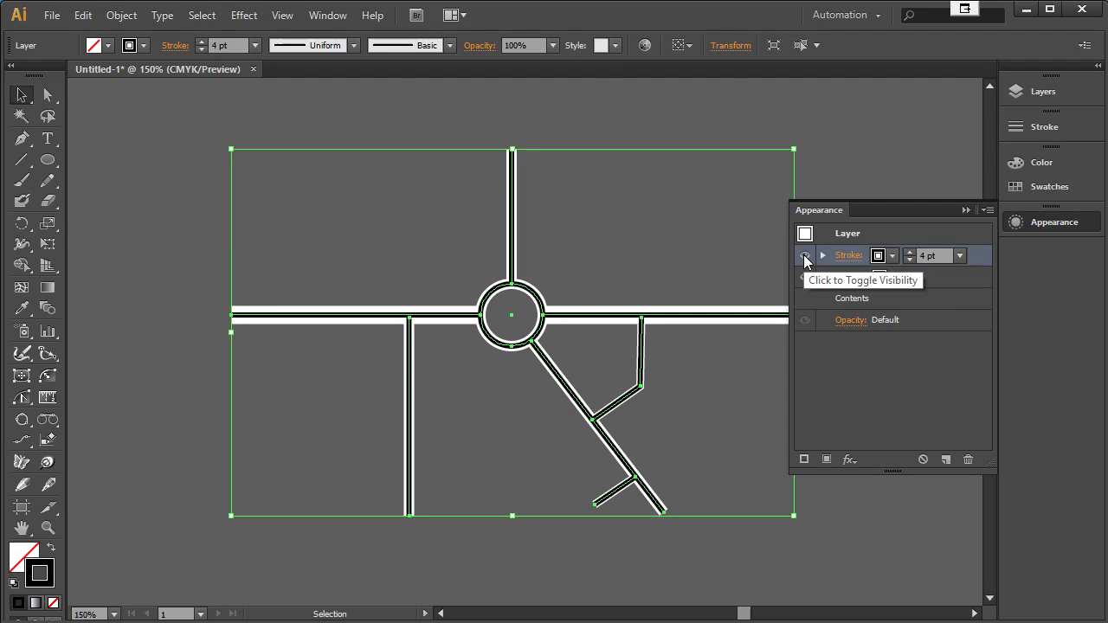
pyautogui.click(805, 255)
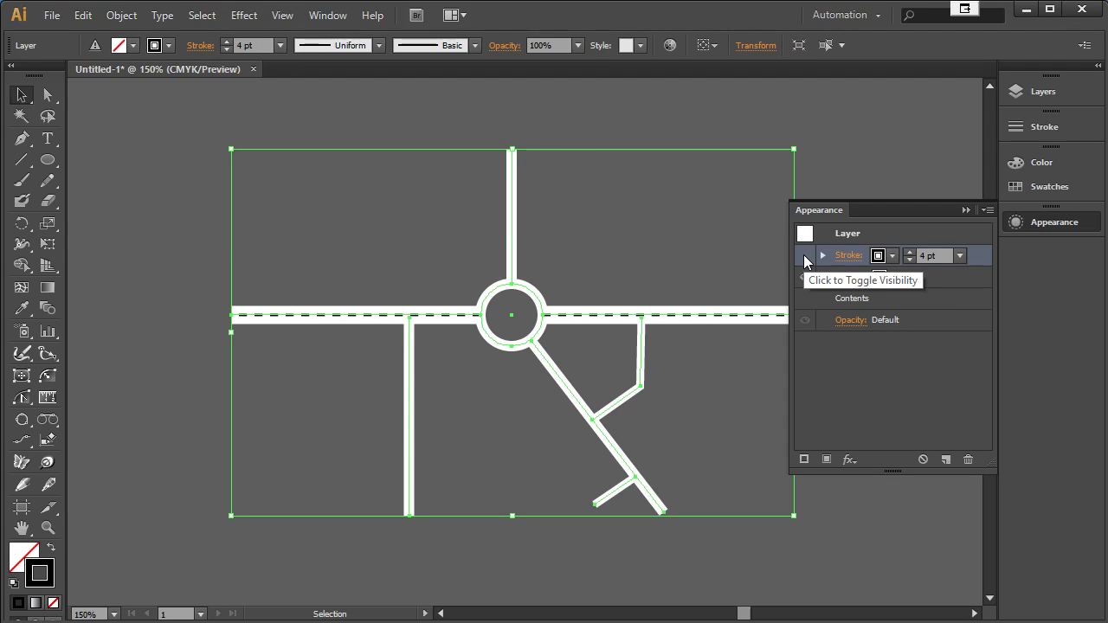
pyautogui.click(804, 255)
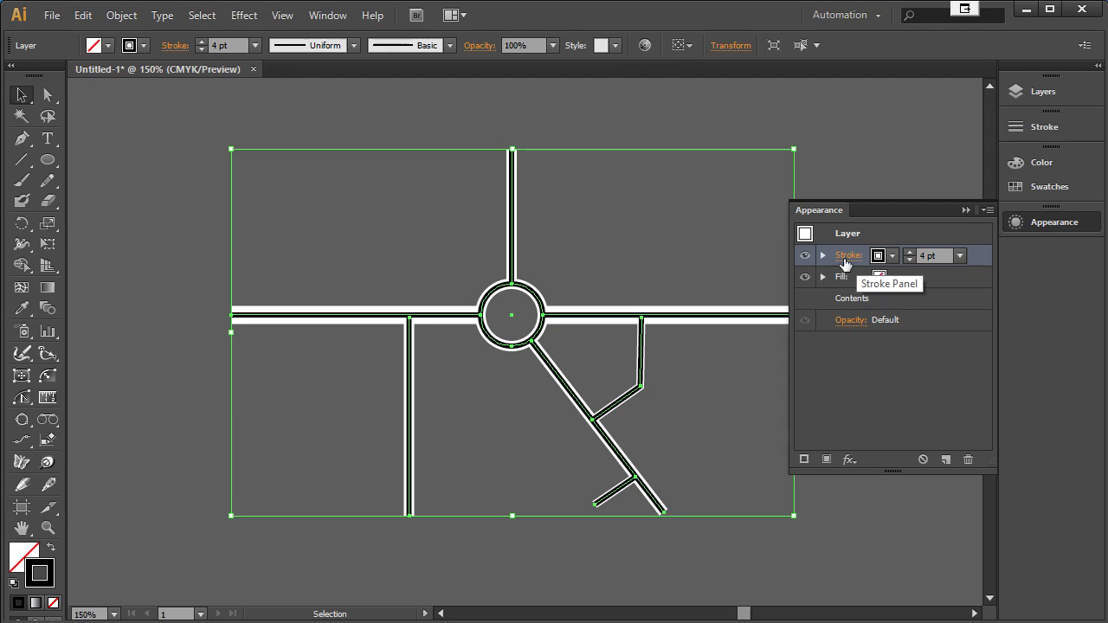
pyautogui.click(804, 257)
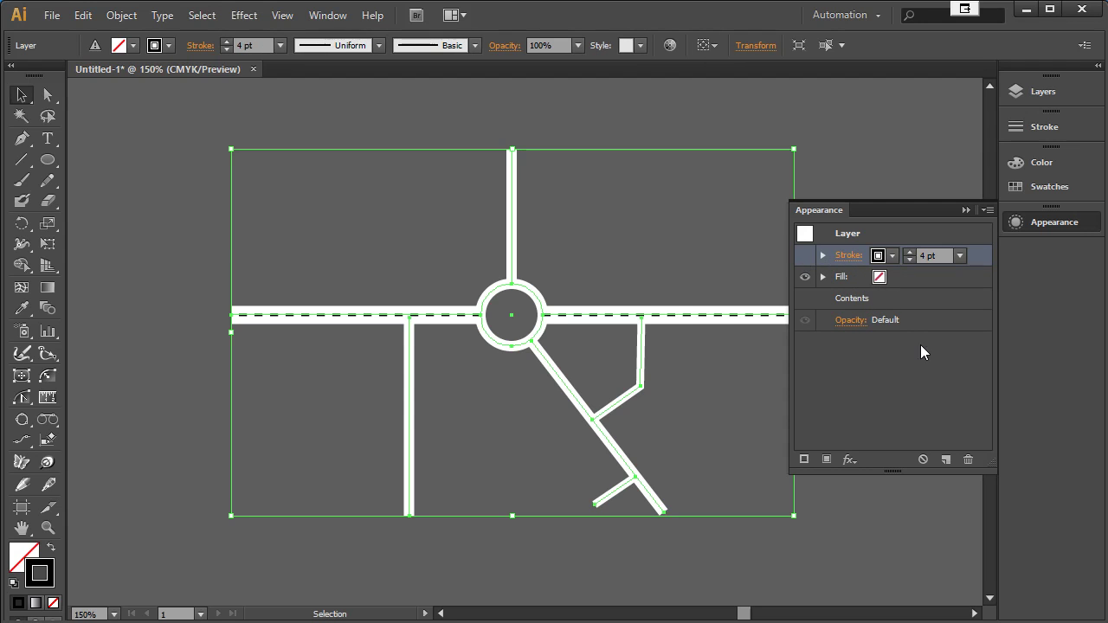
# Step: Apply the Outline Stroke path effect to the whole layer
pyautogui.click(851, 233)
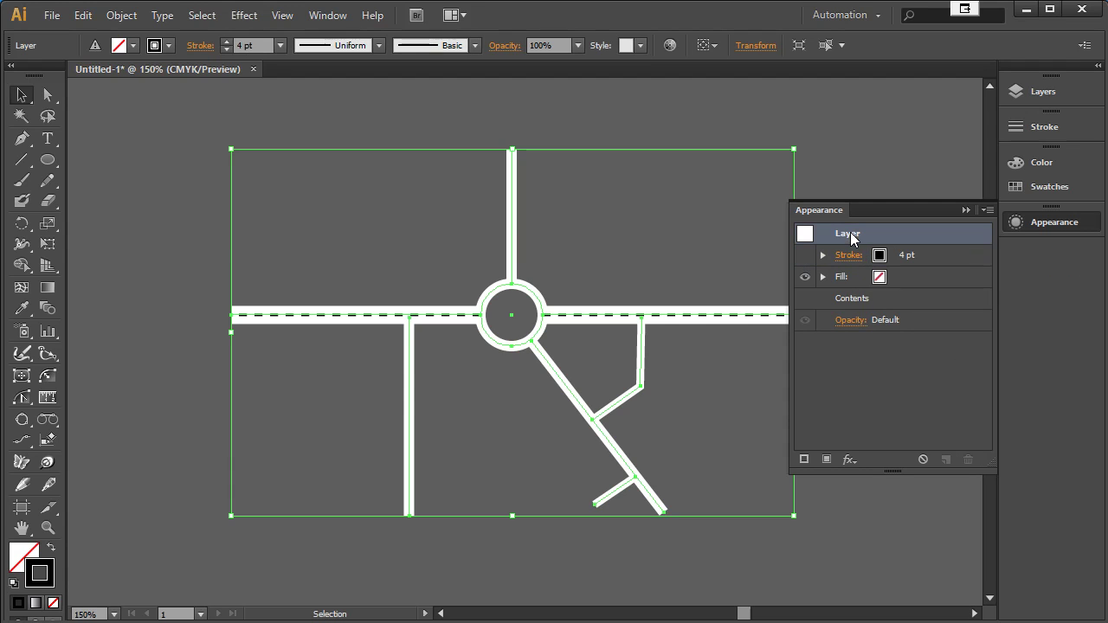
pyautogui.click(848, 460)
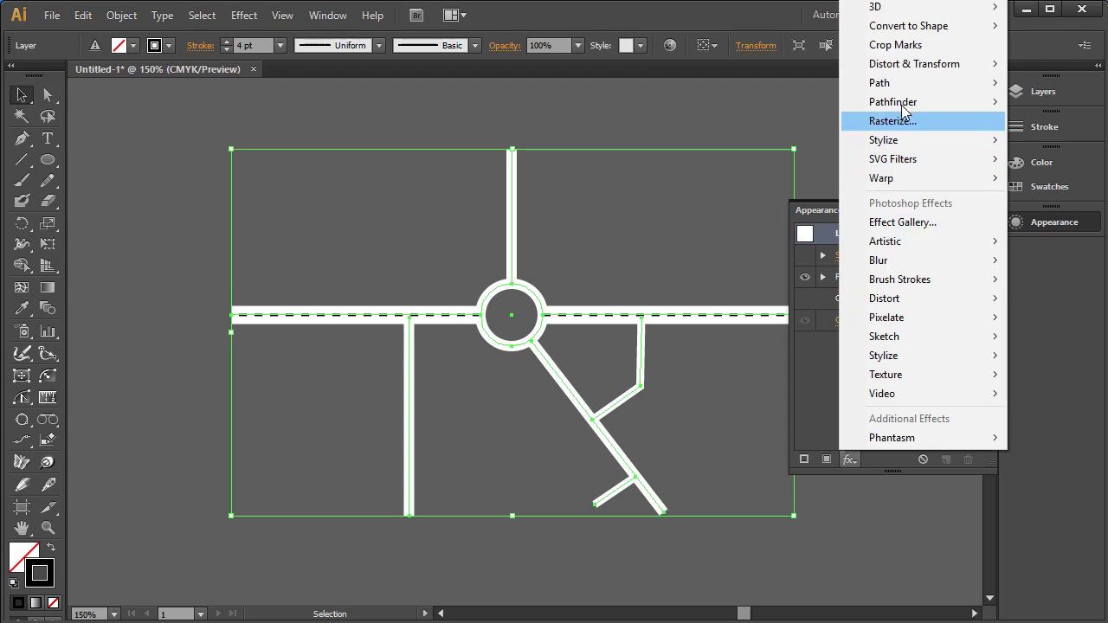
pyautogui.moveTo(895, 82)
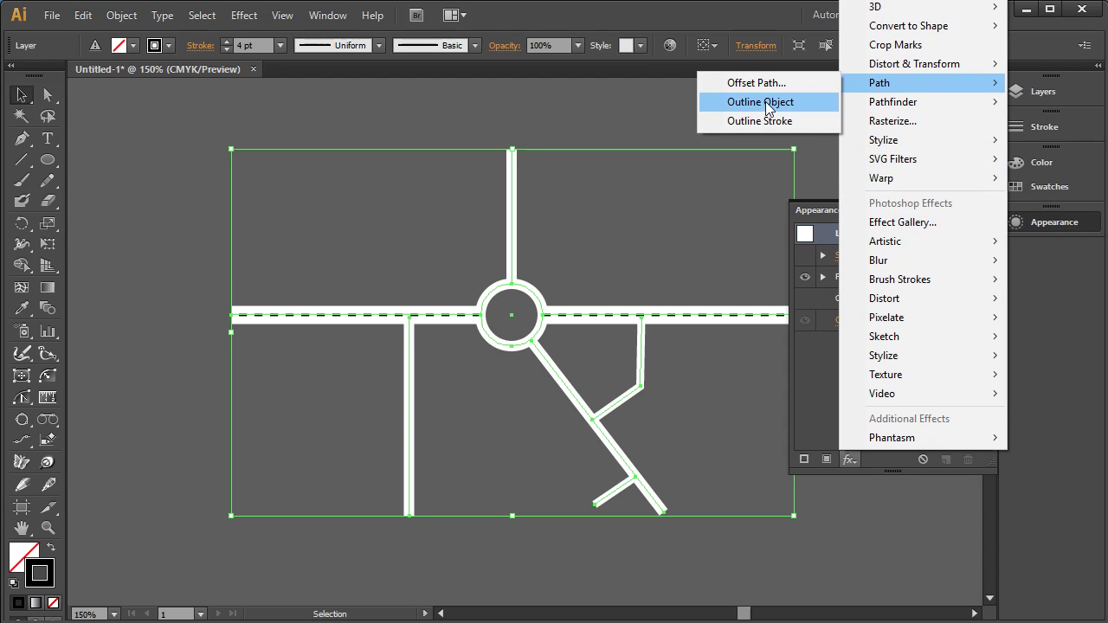
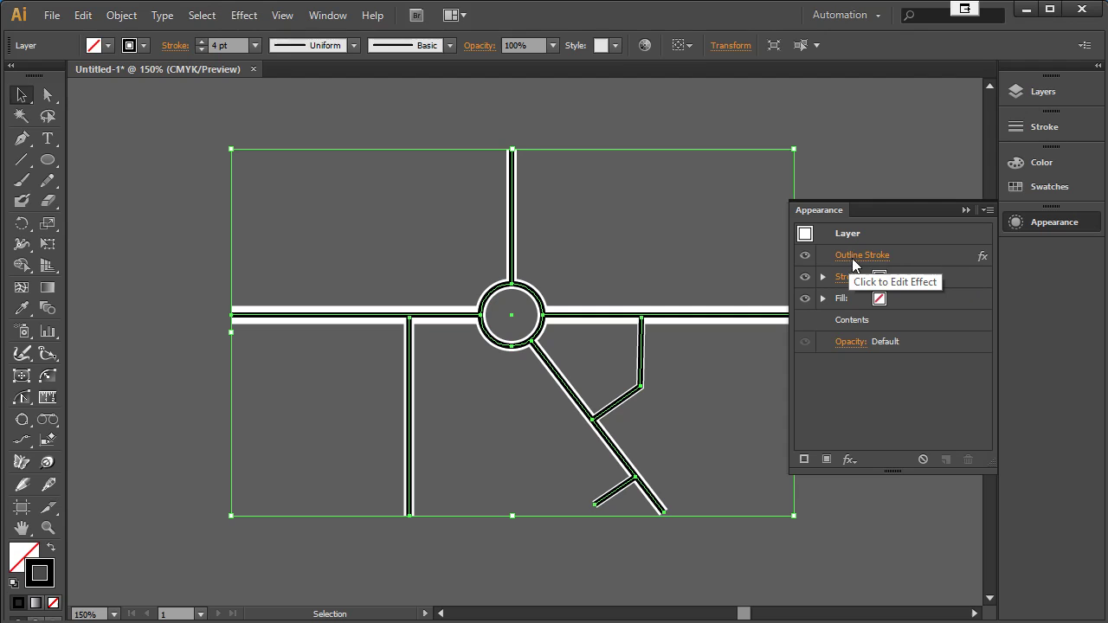
# Step: Add the Pathfinder Intersect effect to the layer and place it above Outline Stroke in the appearance order
pyautogui.click(852, 258)
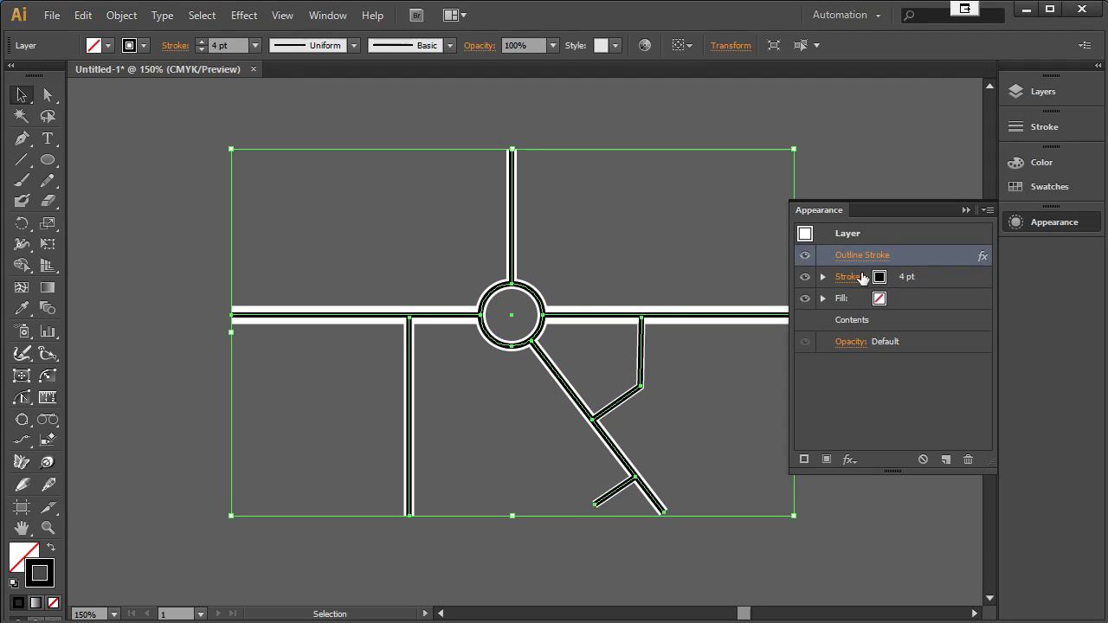
pyautogui.click(850, 459)
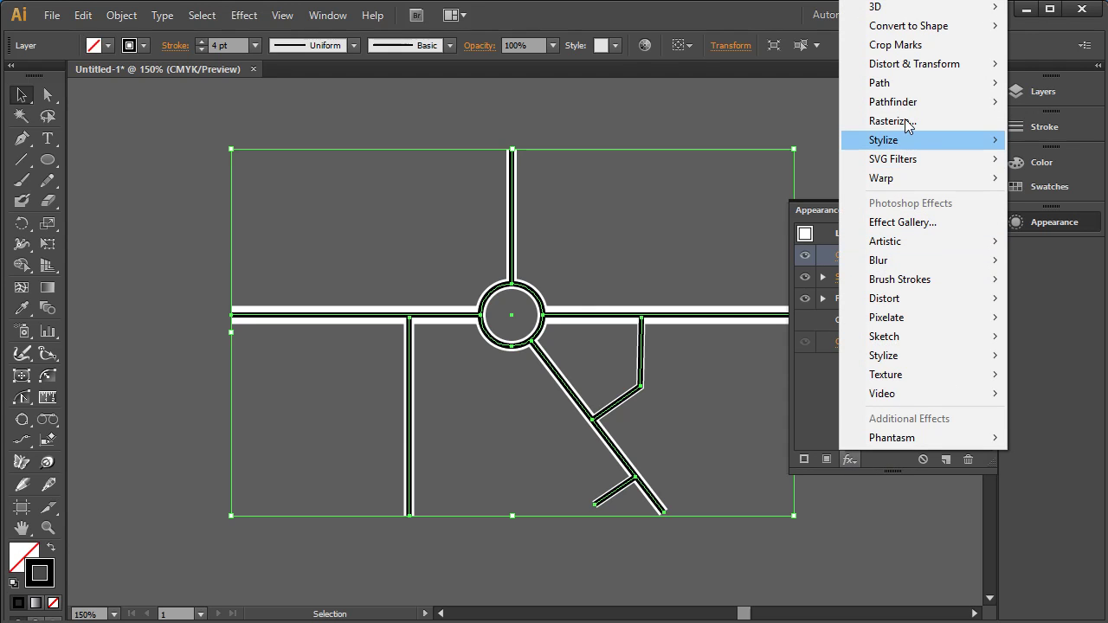
pyautogui.moveTo(902, 103)
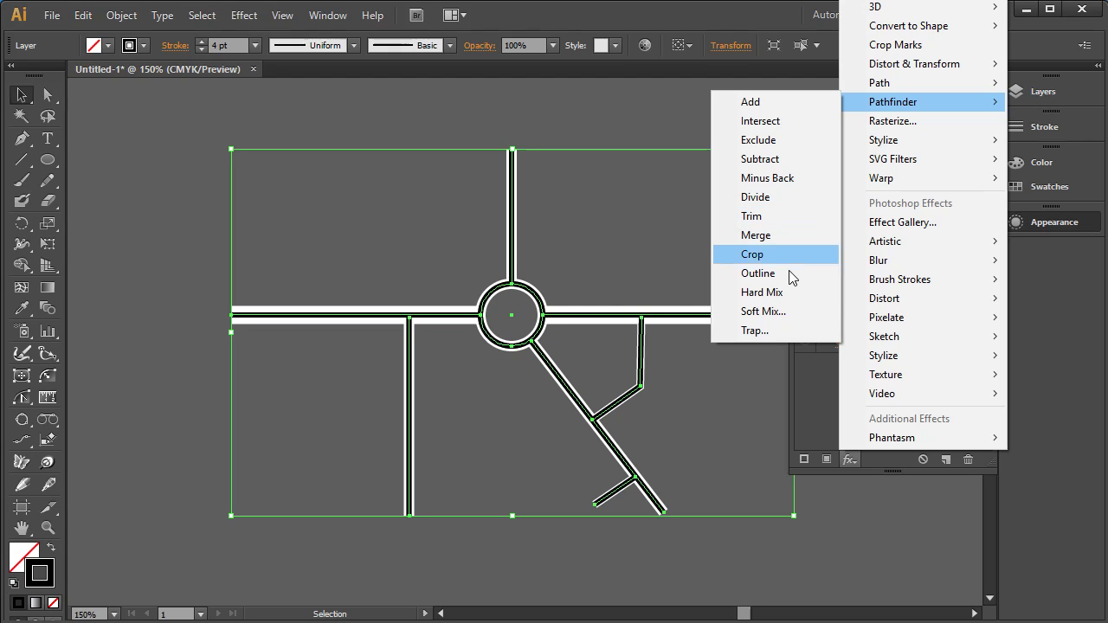
pyautogui.click(760, 121)
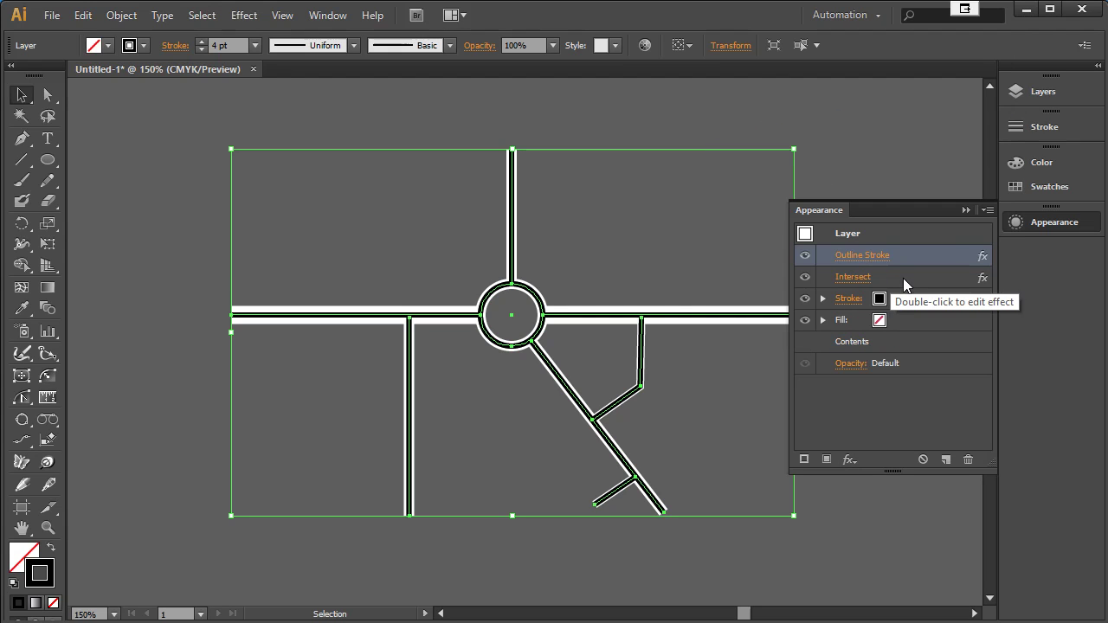
pyautogui.click(892, 278)
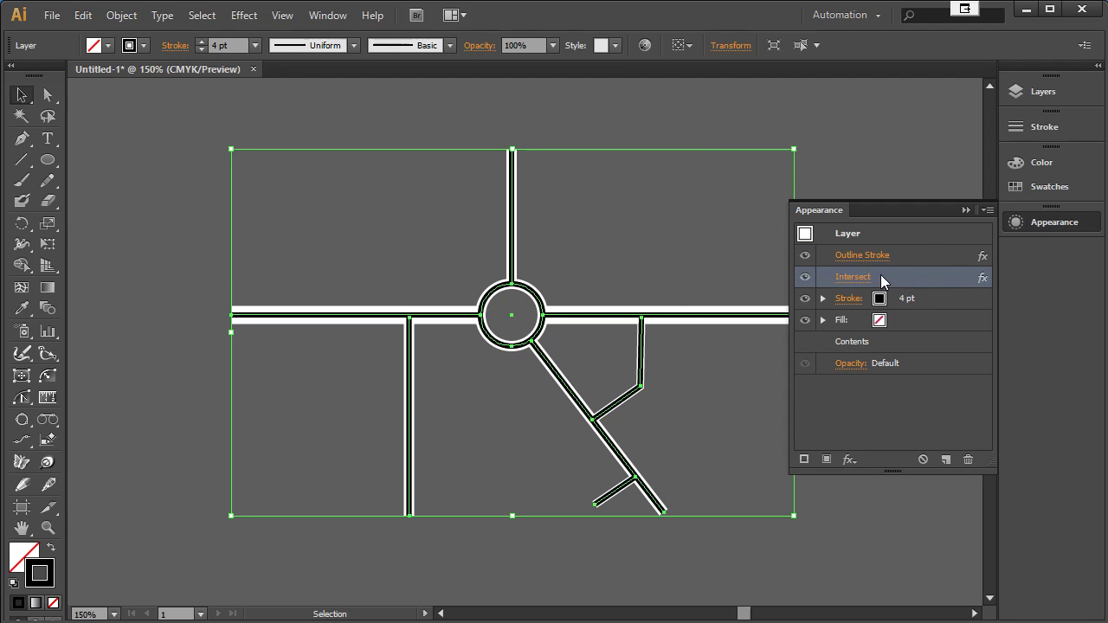
pyautogui.moveTo(910, 280)
pyautogui.mouseDown()
pyautogui.moveTo(910, 248)
pyautogui.moveTo(901, 256)
pyautogui.mouseUp()
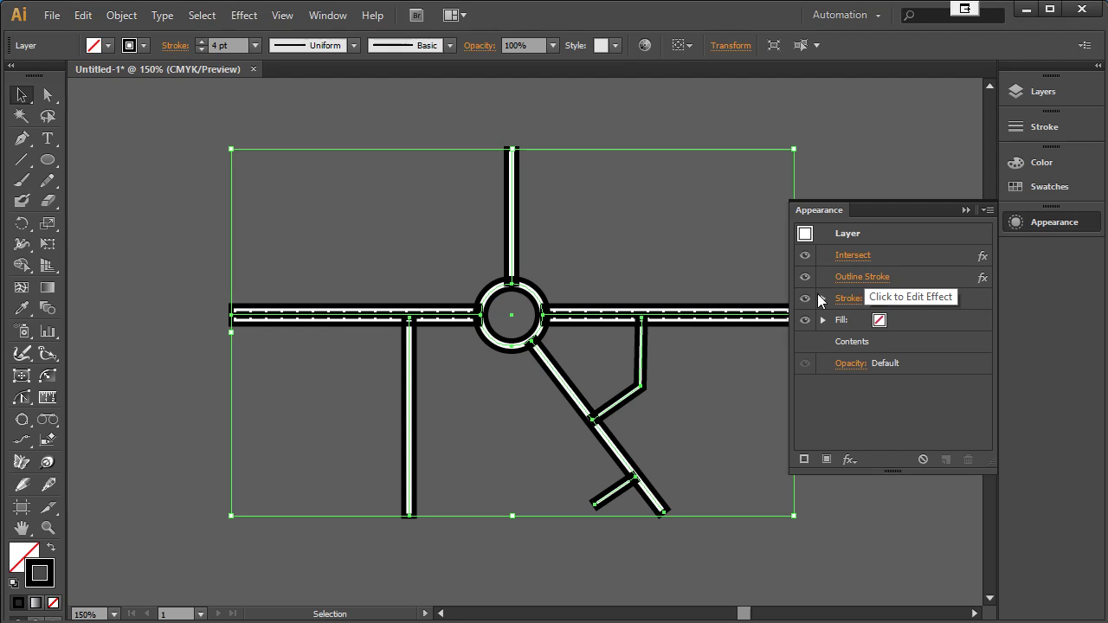
# Step: Try the layer's 4 pt stroke below its Contents, and return it above the fill
pyautogui.click(906, 281)
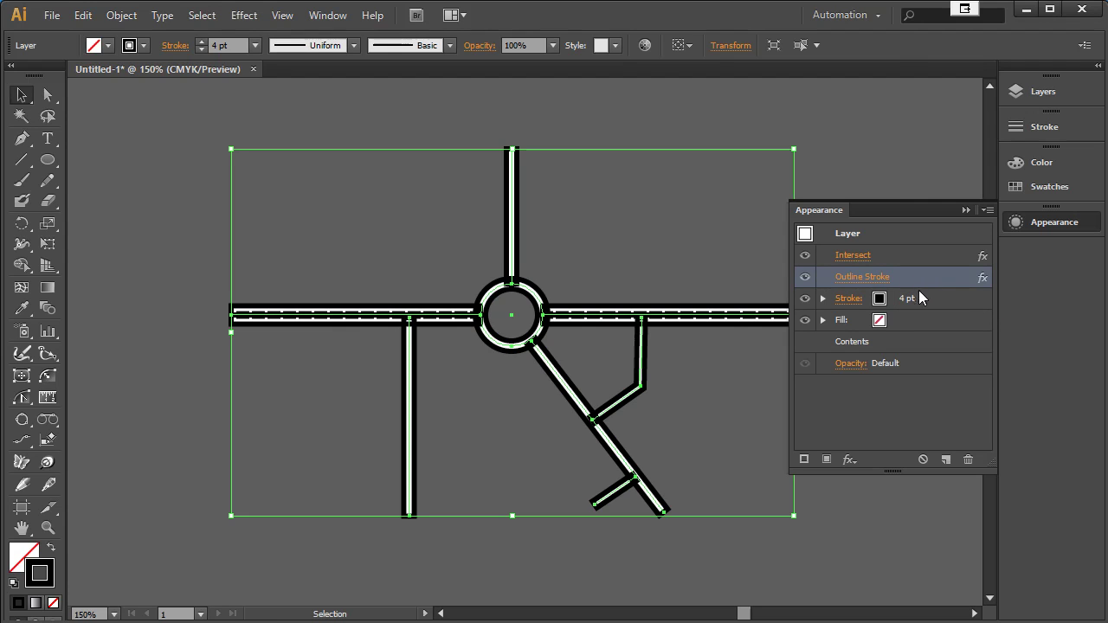
pyautogui.click(920, 291)
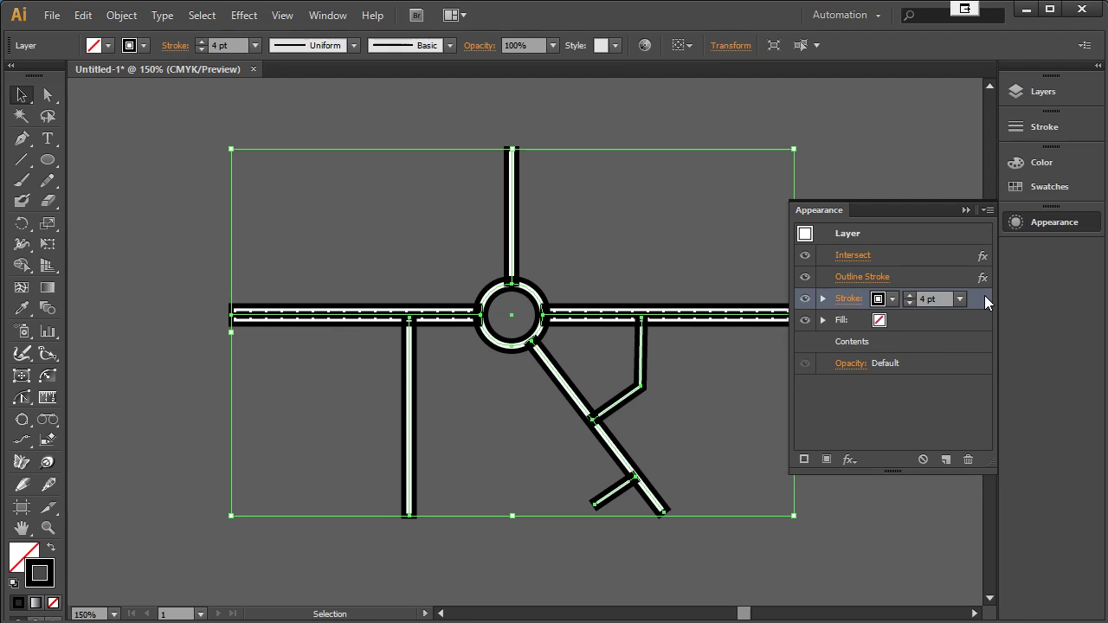
pyautogui.moveTo(978, 314)
pyautogui.mouseDown()
pyautogui.moveTo(980, 353)
pyautogui.moveTo(939, 364)
pyautogui.mouseUp()
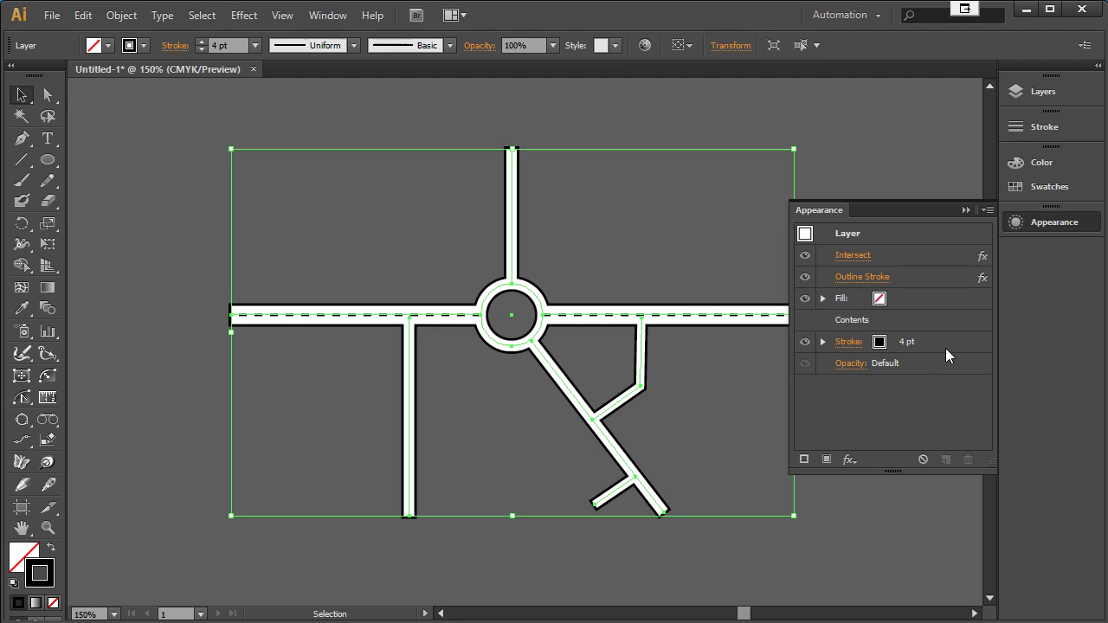
pyautogui.moveTo(952, 344); pyautogui.dragTo(945, 293)
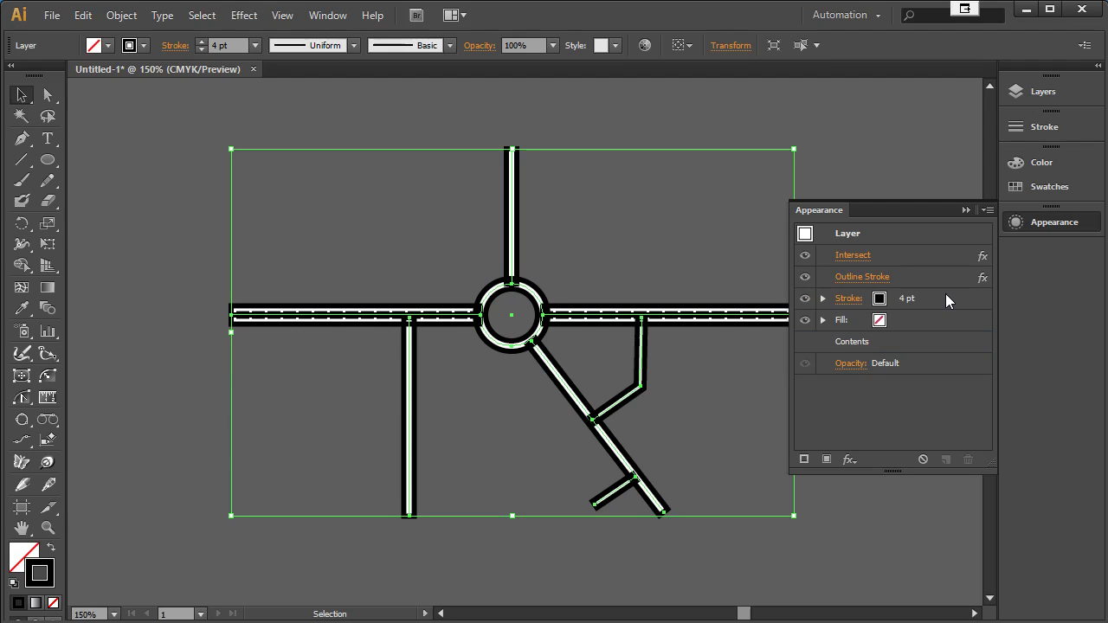
# Step: Deselect the roads and try moving the stroke below the fill with nothing selected
pyautogui.click(643, 264)
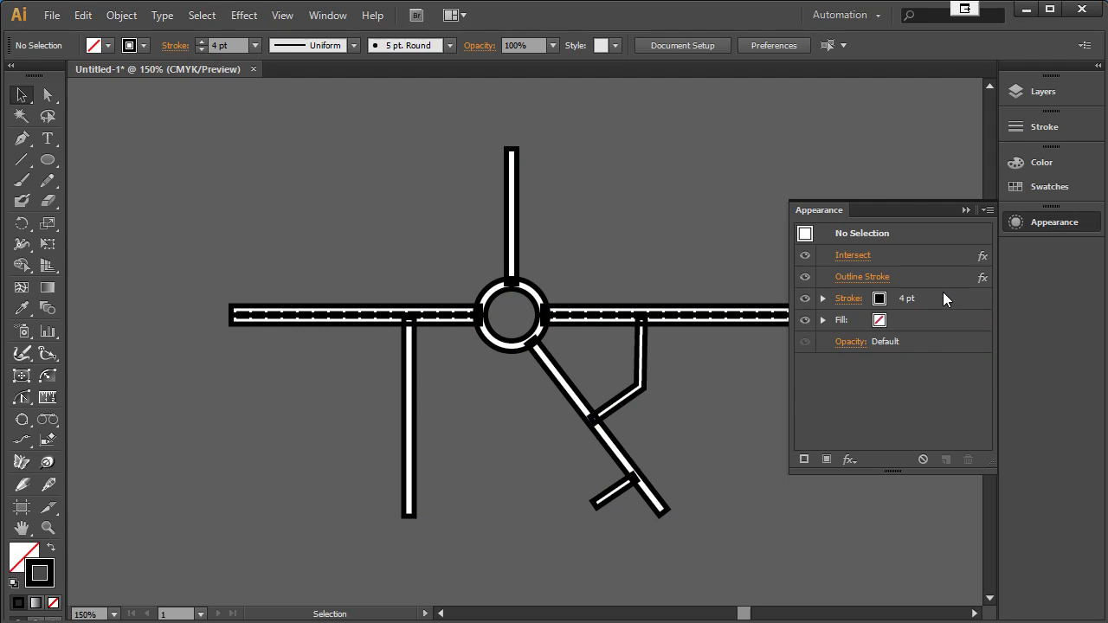
pyautogui.moveTo(978, 301)
pyautogui.mouseDown()
pyautogui.moveTo(980, 346)
pyautogui.moveTo(978, 333)
pyautogui.mouseUp()
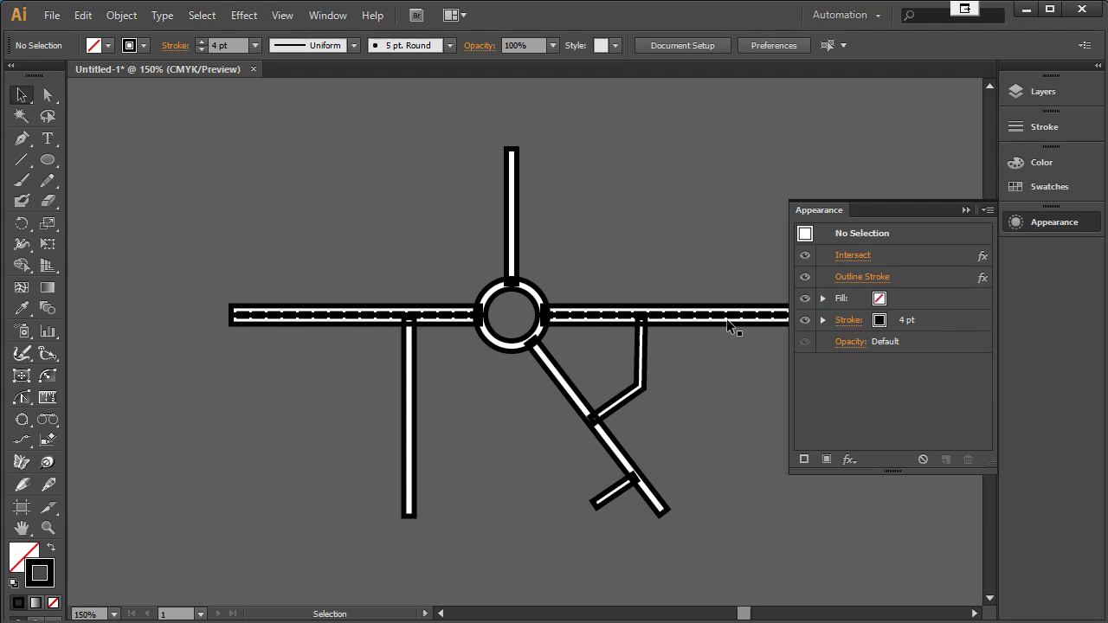
# Step: Retarget the layer named Layer, move its 4 pt stroke below Contents, and deselect the artwork
pyautogui.click(1046, 92)
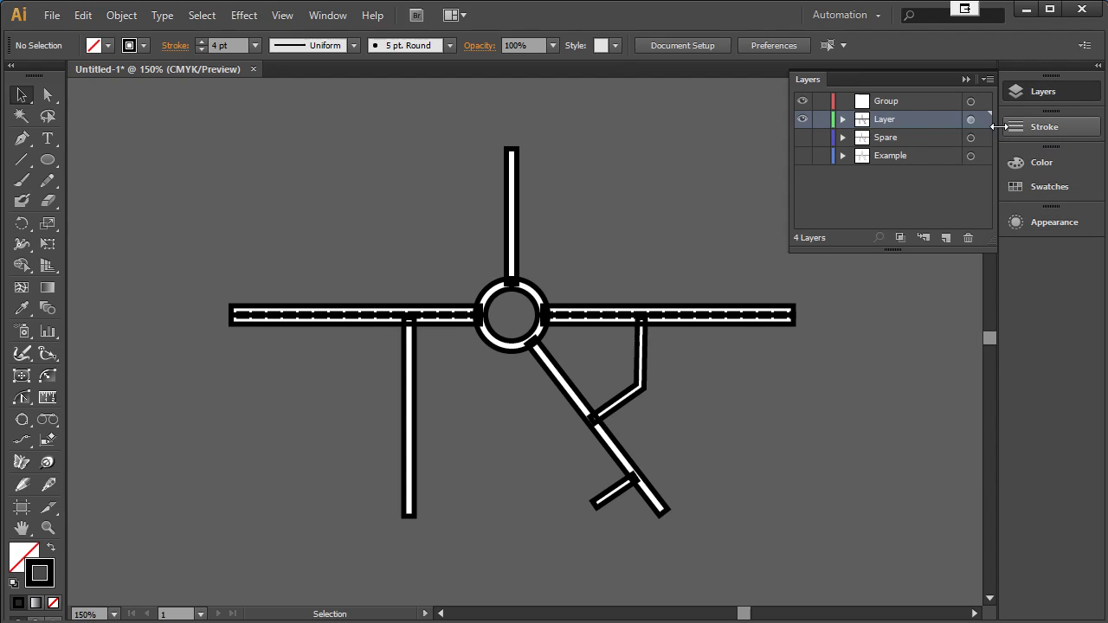
pyautogui.click(971, 119)
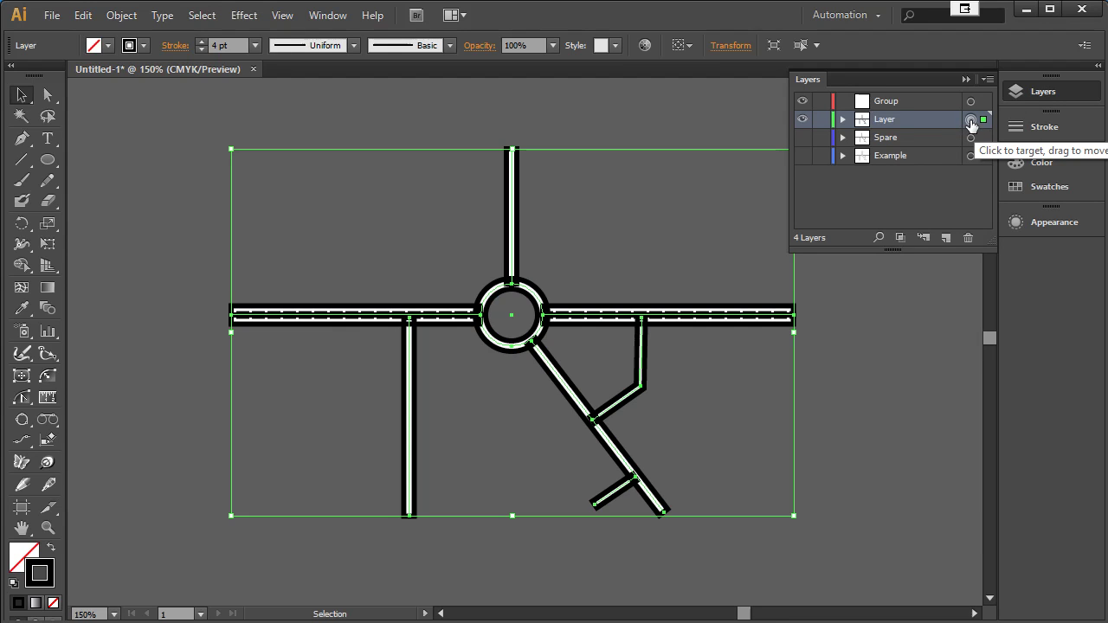
pyautogui.click(1058, 223)
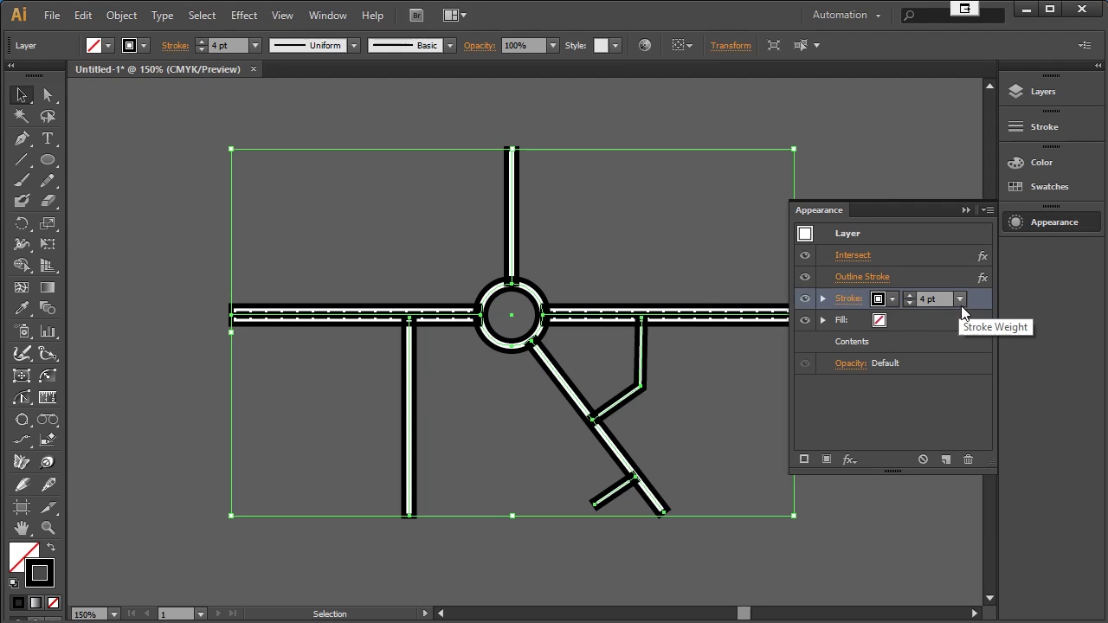
pyautogui.moveTo(977, 298); pyautogui.dragTo(971, 349)
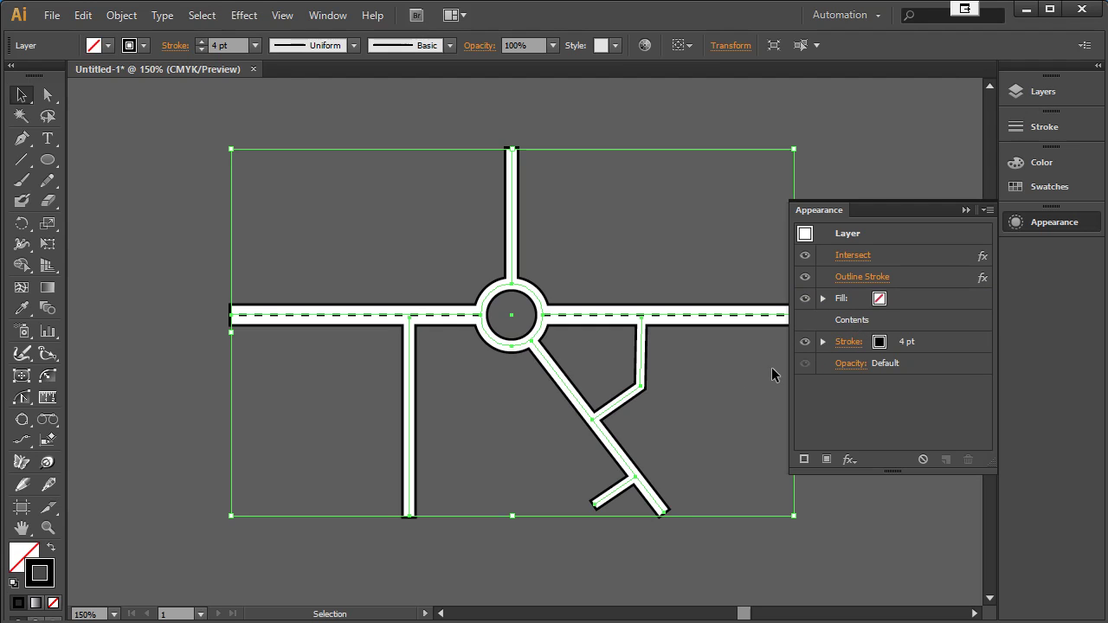
pyautogui.click(863, 529)
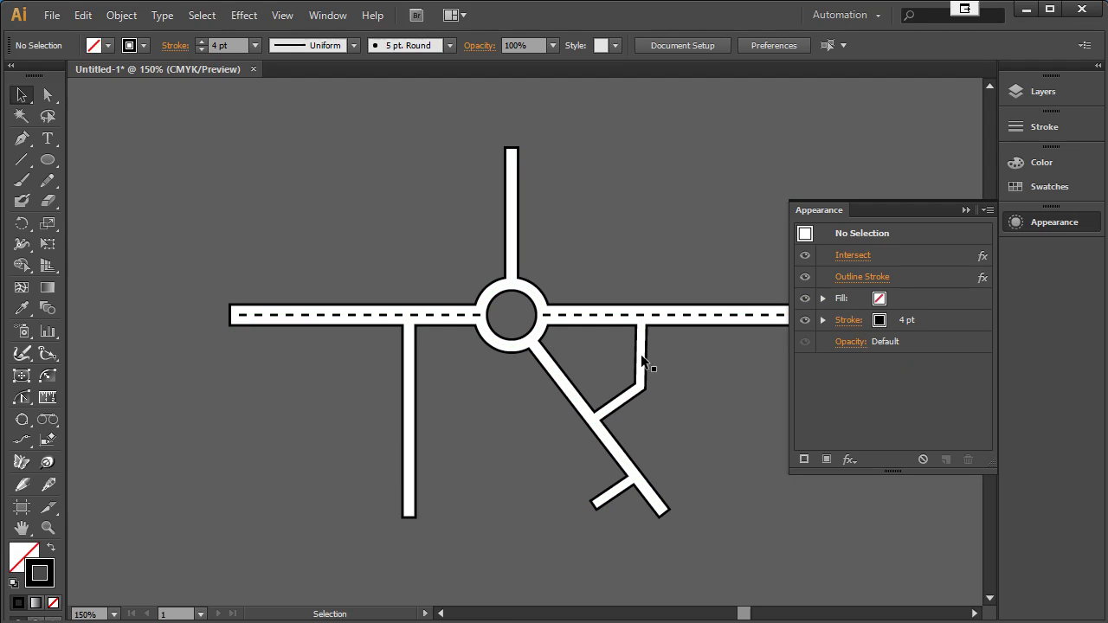
# Step: Try setting the outline stroke's weight to 8 pt with nothing selected
pyautogui.click(907, 320)
pyautogui.click(961, 321)
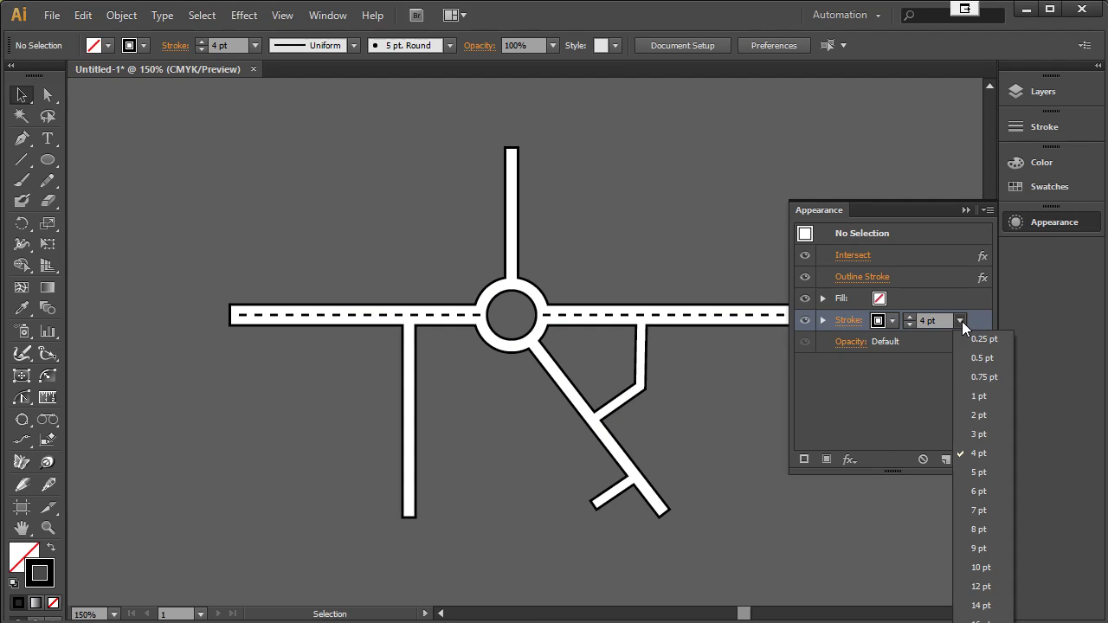
pyautogui.click(977, 530)
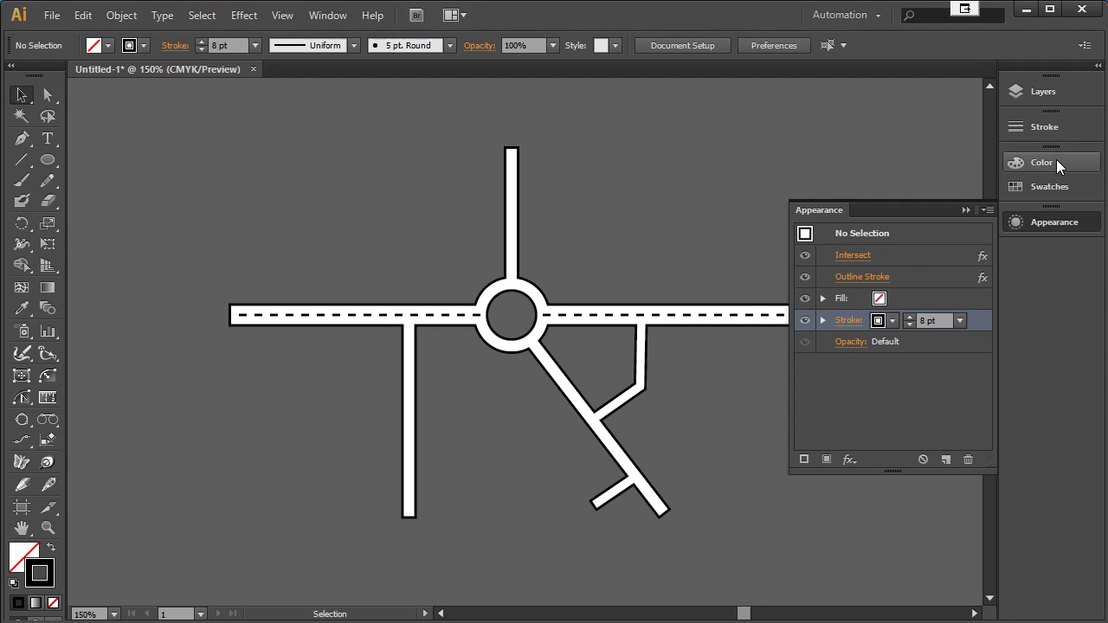
# Step: Target the layer named Layer, set its stroke below Contents to 8 pt, and deselect the artwork
pyautogui.click(1052, 90)
pyautogui.click(971, 122)
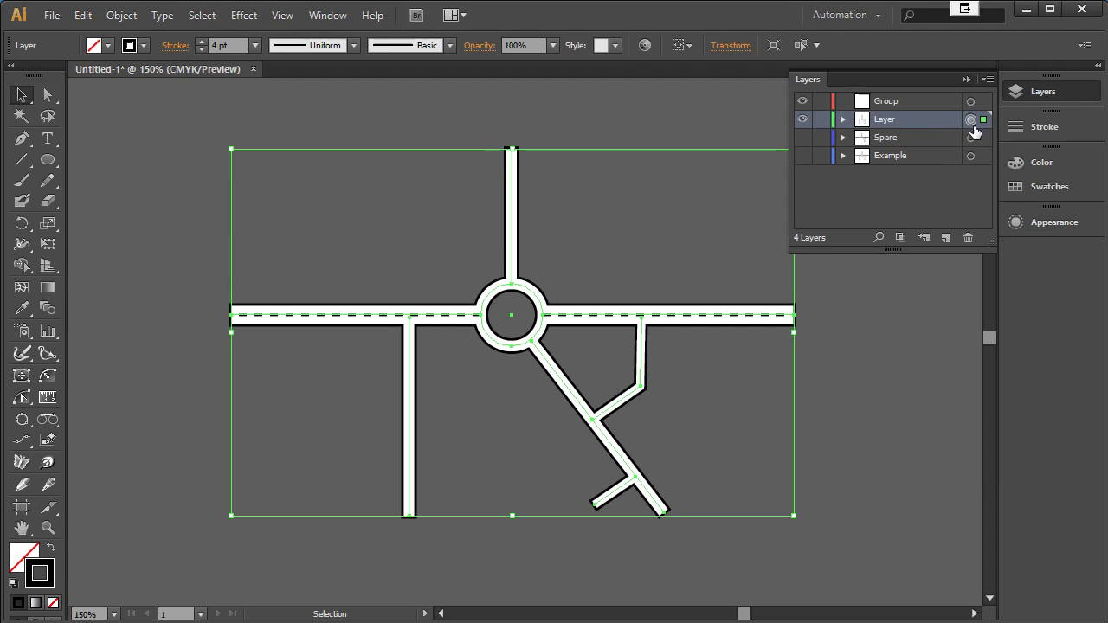
pyautogui.click(1055, 222)
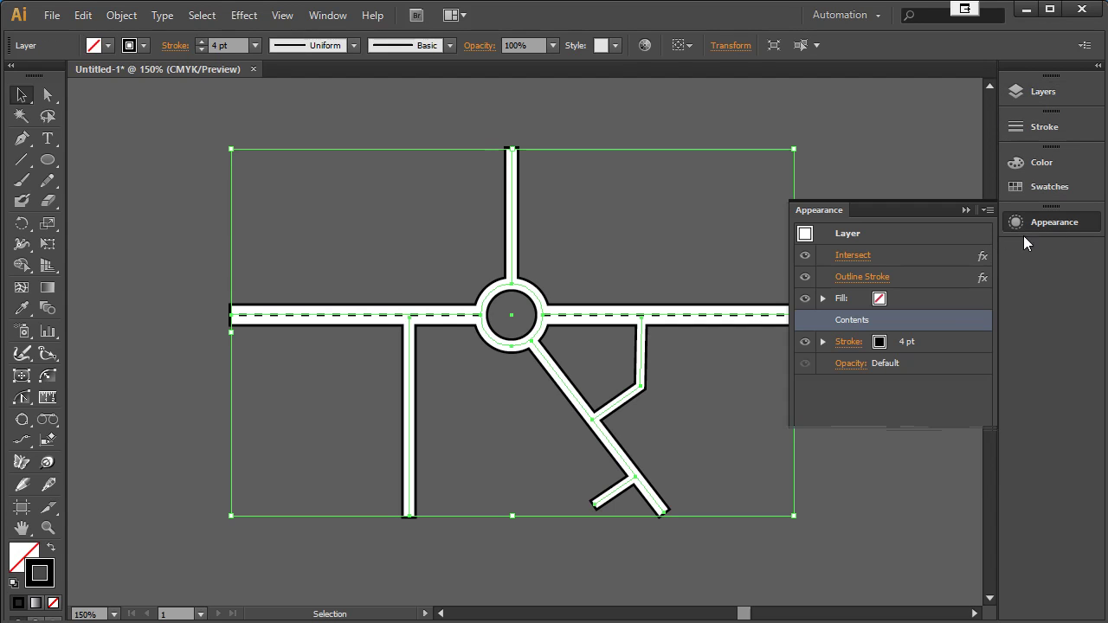
pyautogui.click(918, 345)
pyautogui.click(959, 343)
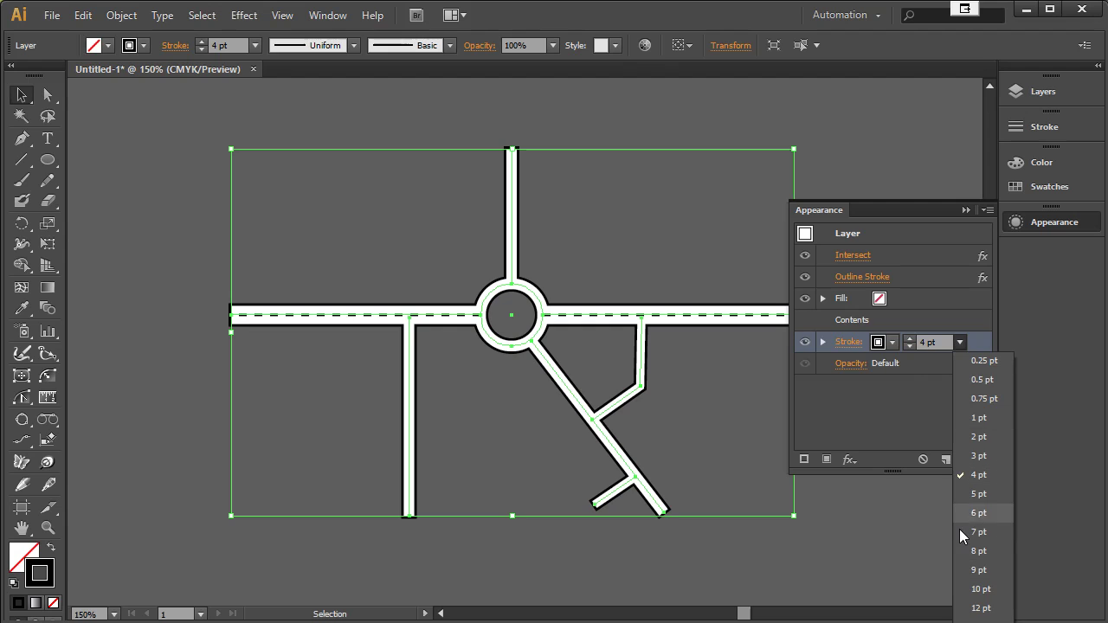
pyautogui.click(969, 549)
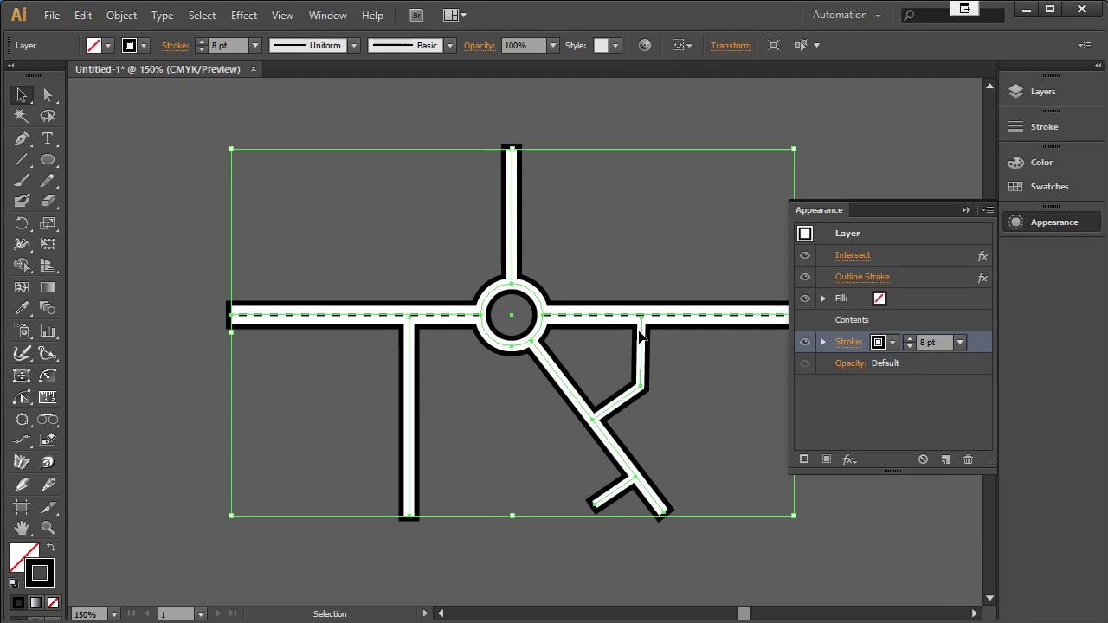
pyautogui.click(726, 416)
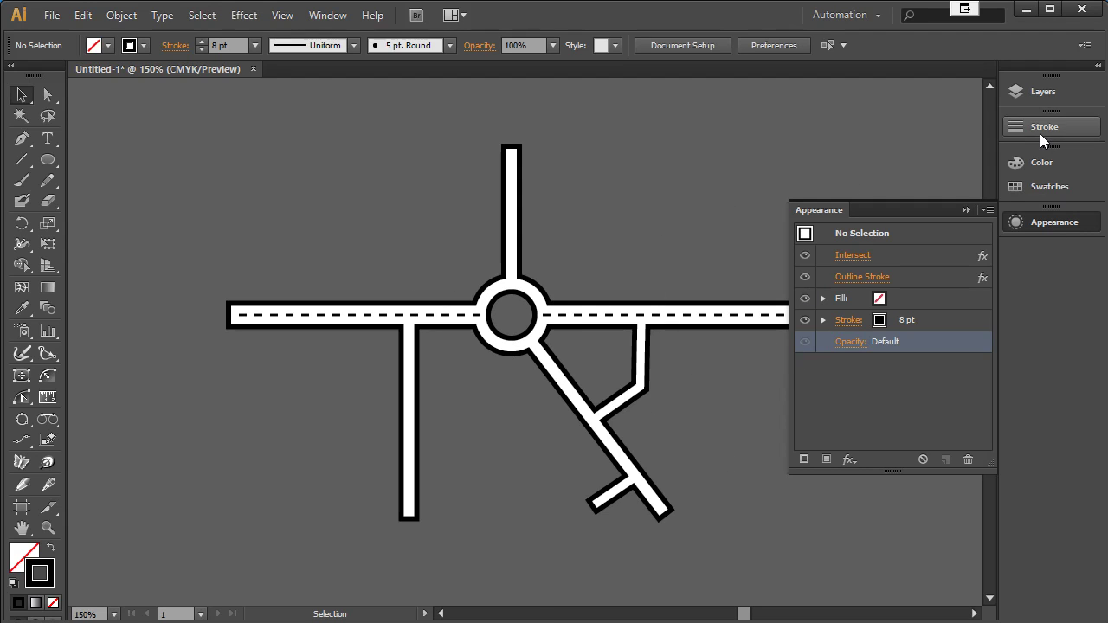
# Step: With nothing selected, reduce the current appearance to basic and set the 8 pt stroke's colour to white
pyautogui.click(986, 211)
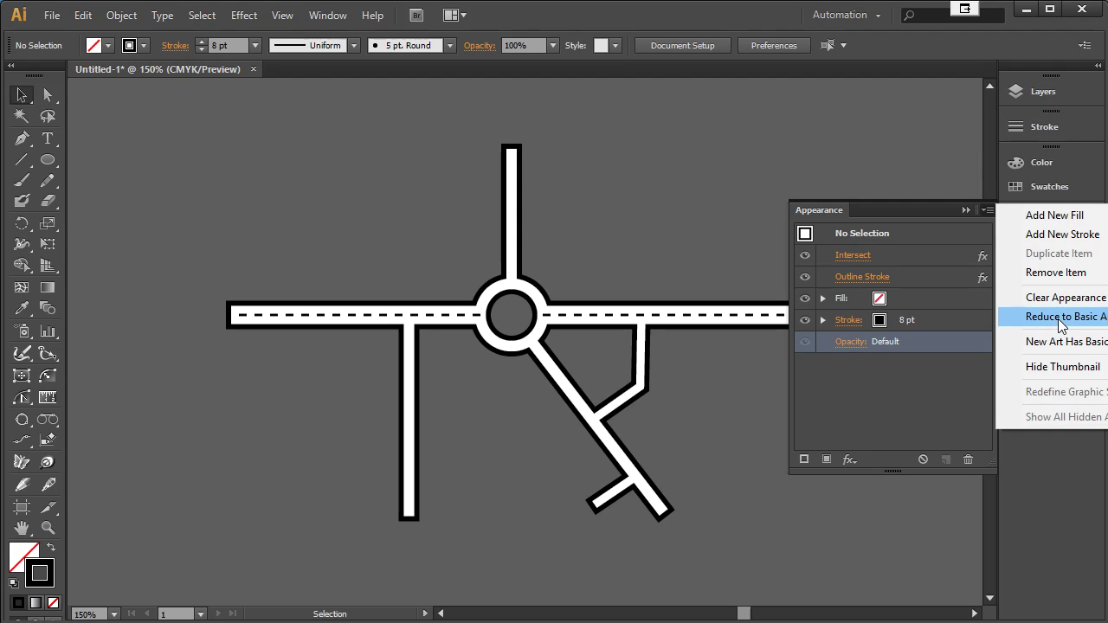
pyautogui.click(1030, 316)
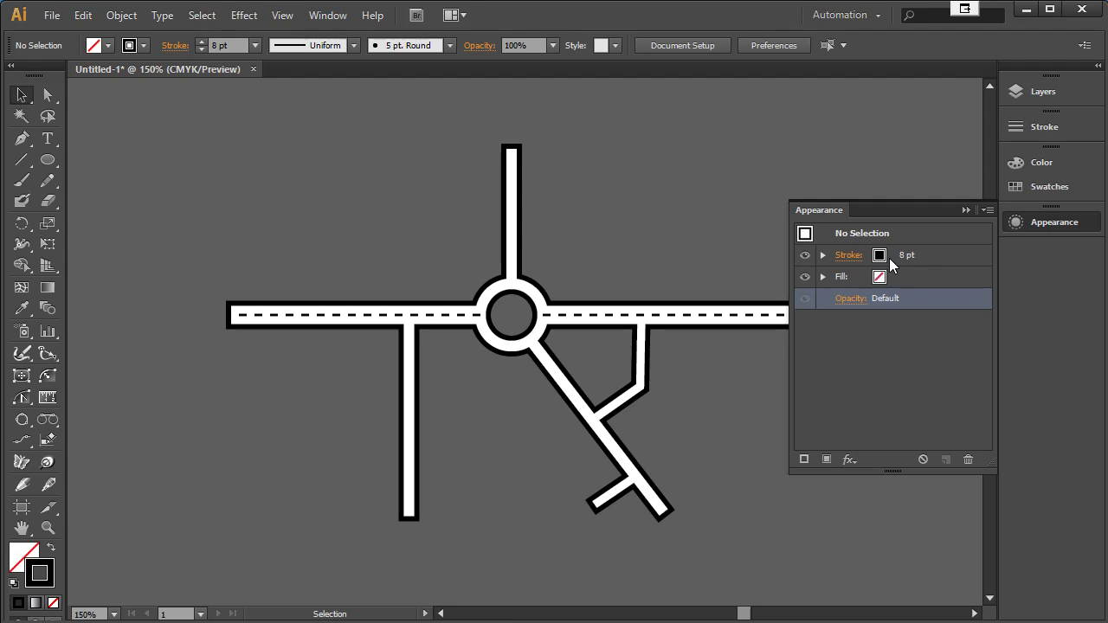
pyautogui.click(882, 261)
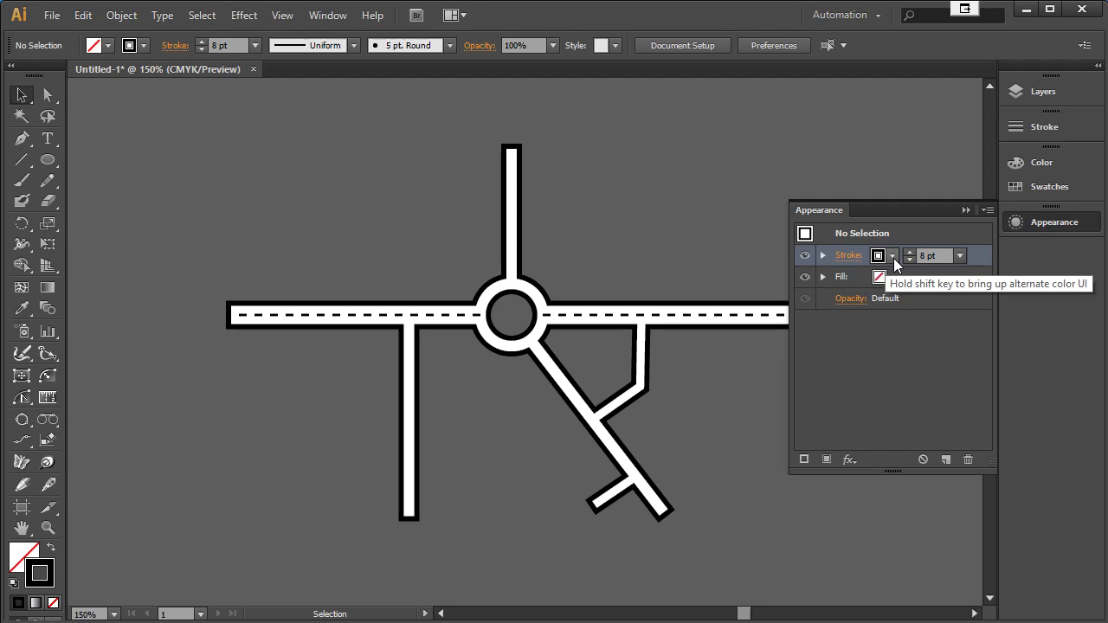
pyautogui.click(892, 256)
pyautogui.click(740, 287)
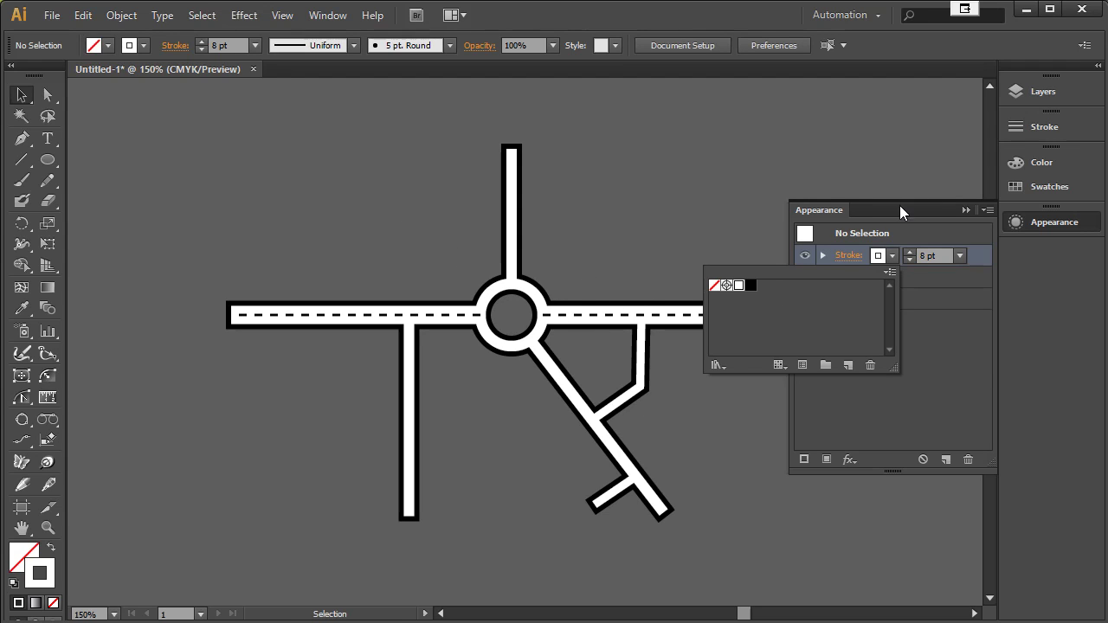
pyautogui.click(719, 193)
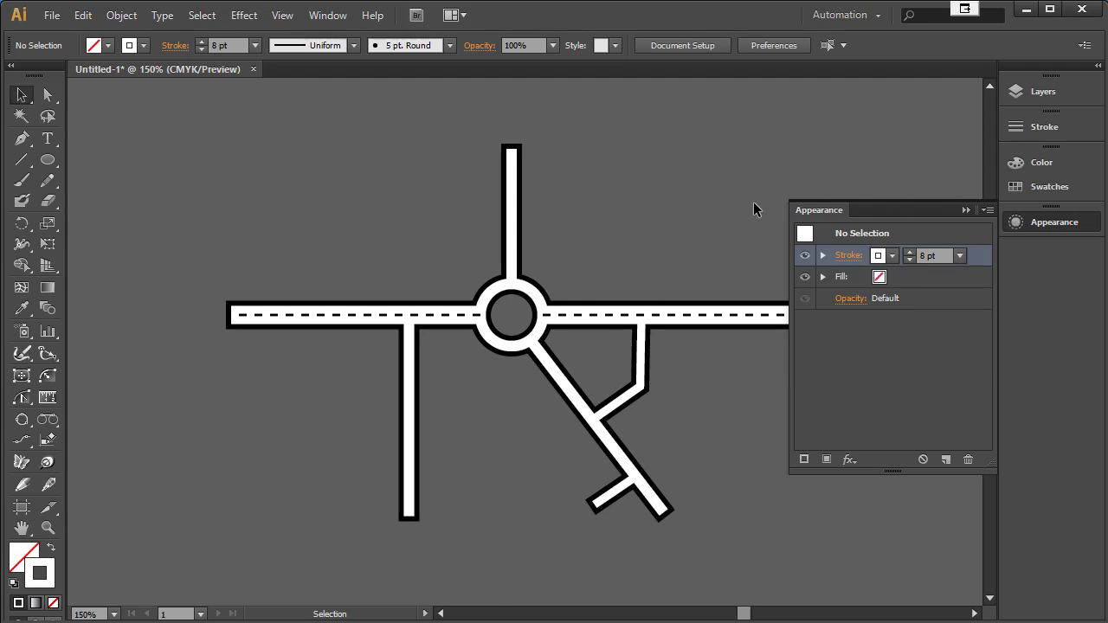
# Step: Draw a closed, curving ring road around the roundabout with the Pen tool on the layer named Layer, and deselect it
pyautogui.click(1052, 94)
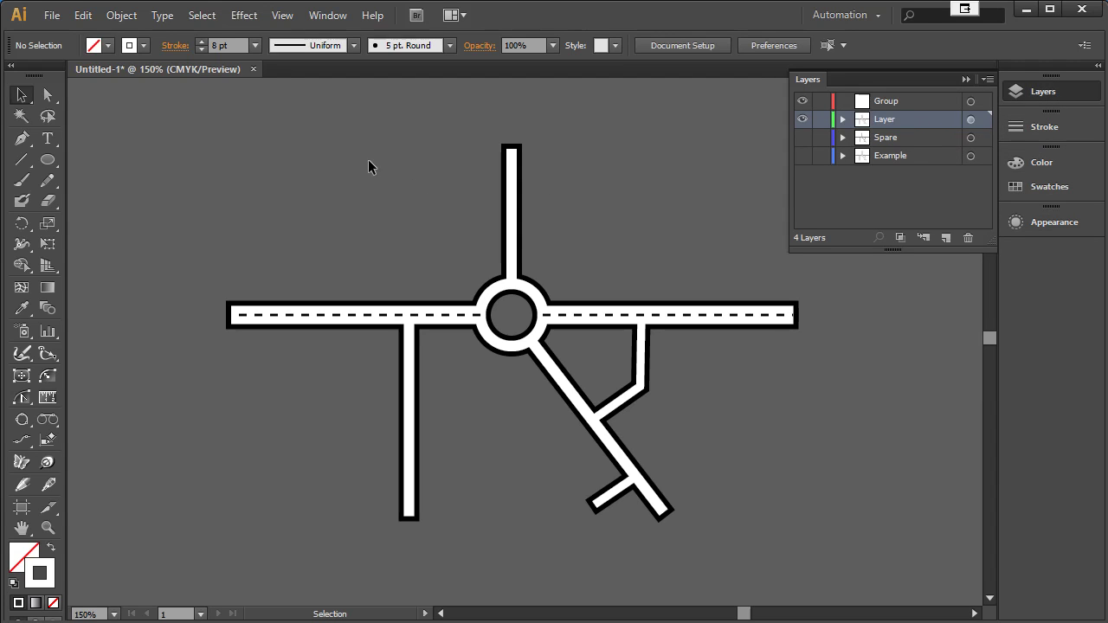
pyautogui.click(22, 139)
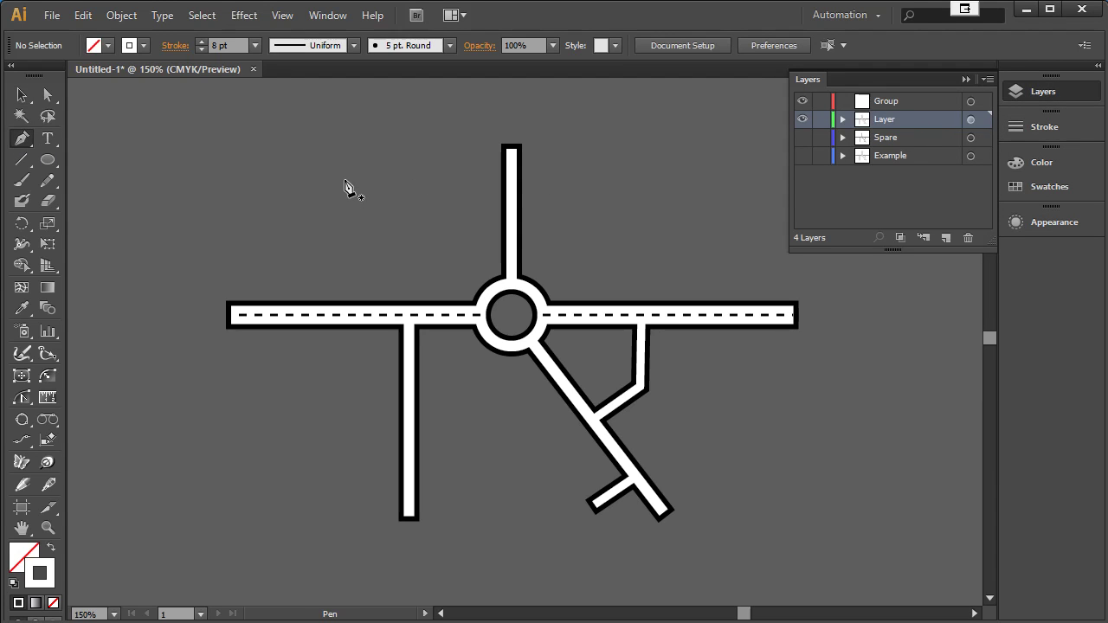
pyautogui.moveTo(330, 174); pyautogui.dragTo(372, 212)
pyautogui.moveTo(419, 247); pyautogui.dragTo(433, 281)
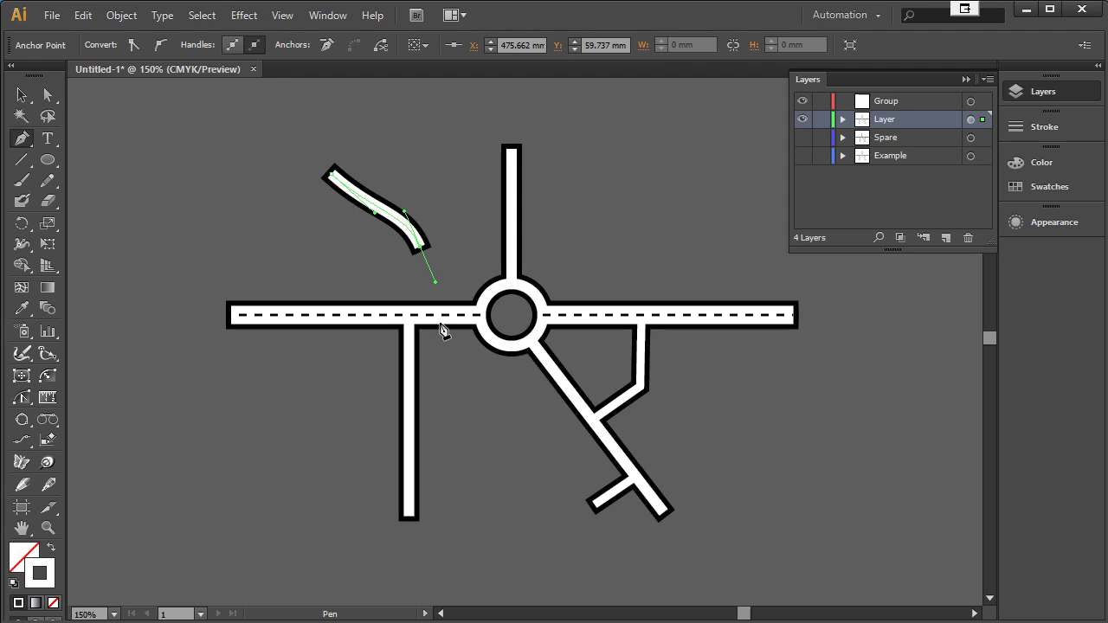
pyautogui.moveTo(452, 368); pyautogui.dragTo(471, 397)
pyautogui.moveTo(510, 452); pyautogui.dragTo(544, 468)
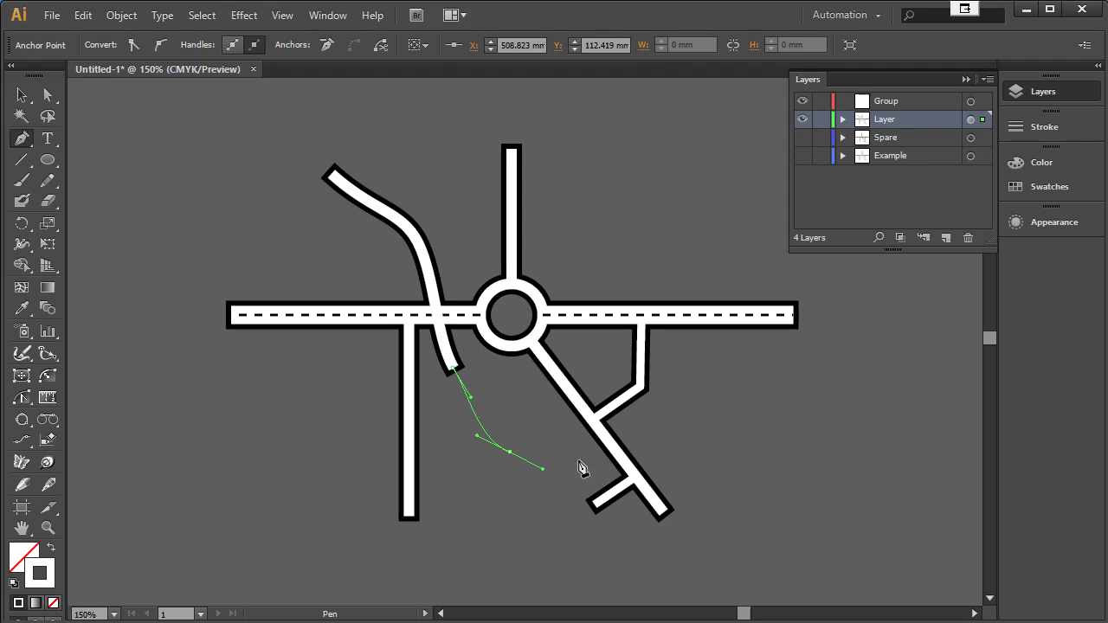
pyautogui.moveTo(655, 441); pyautogui.dragTo(712, 410)
pyautogui.moveTo(732, 357); pyautogui.dragTo(735, 334)
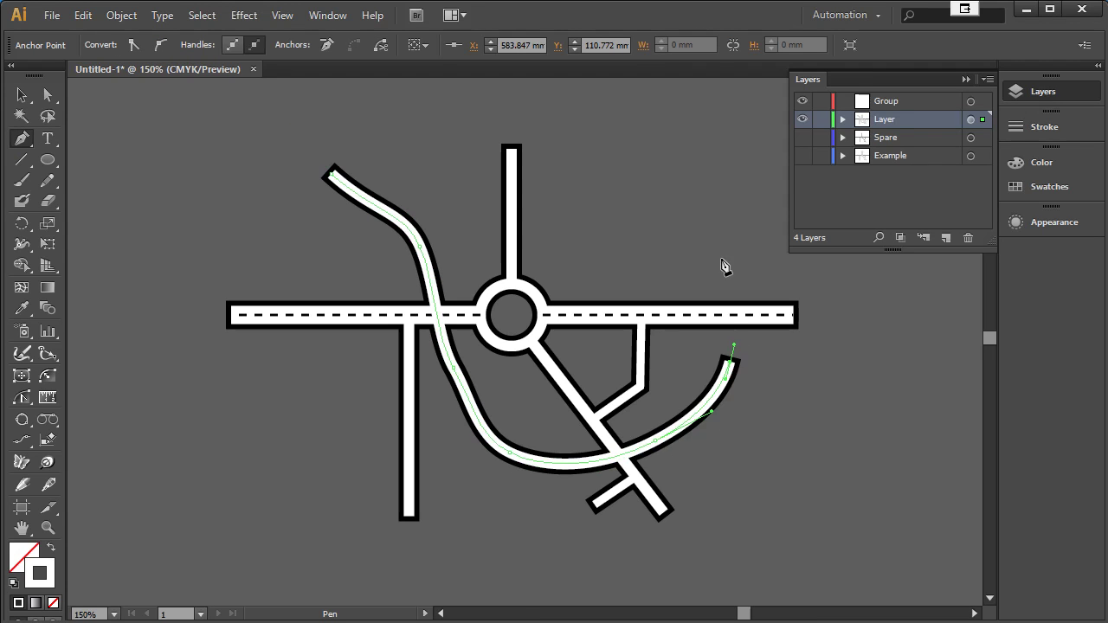
pyautogui.moveTo(720, 257); pyautogui.dragTo(721, 191)
pyautogui.moveTo(661, 161); pyautogui.dragTo(663, 163)
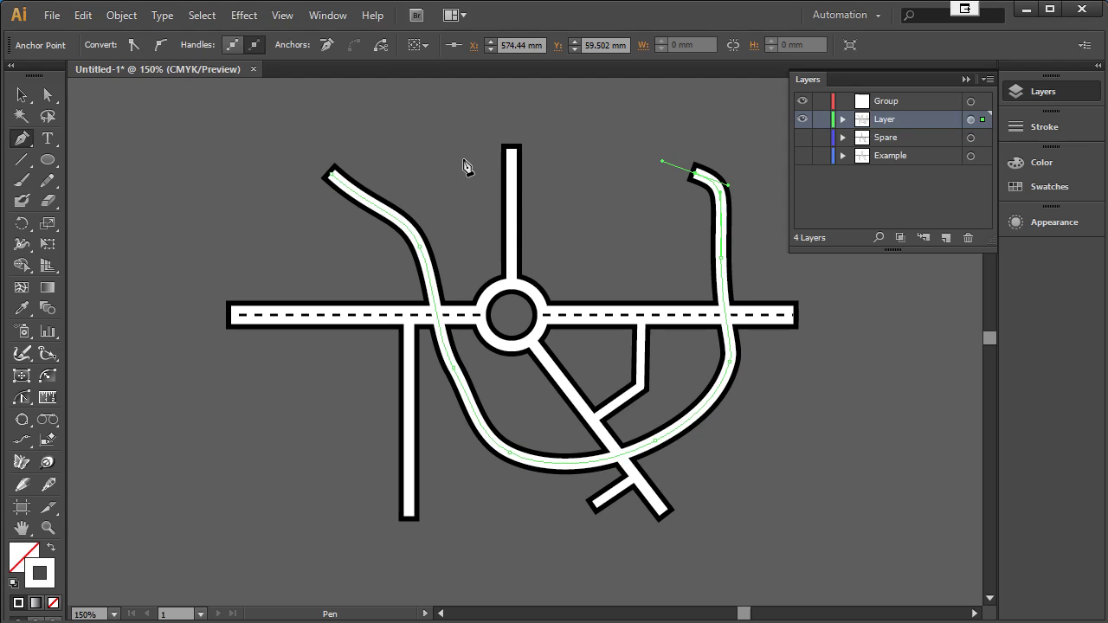
pyautogui.moveTo(464, 159); pyautogui.dragTo(424, 161)
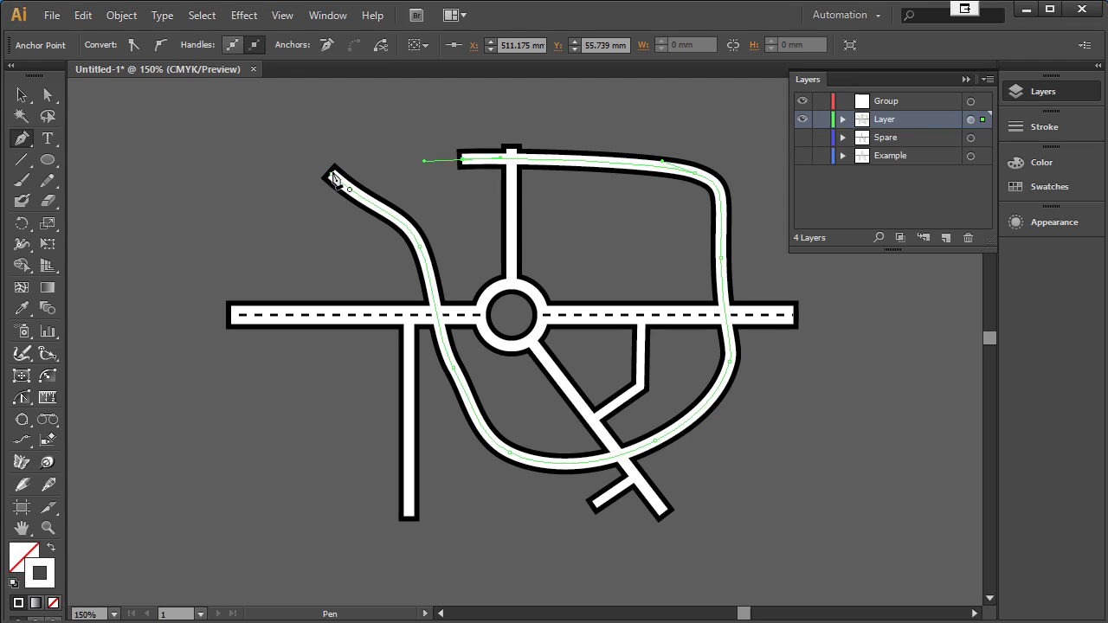
pyautogui.moveTo(334, 175); pyautogui.dragTo(359, 226)
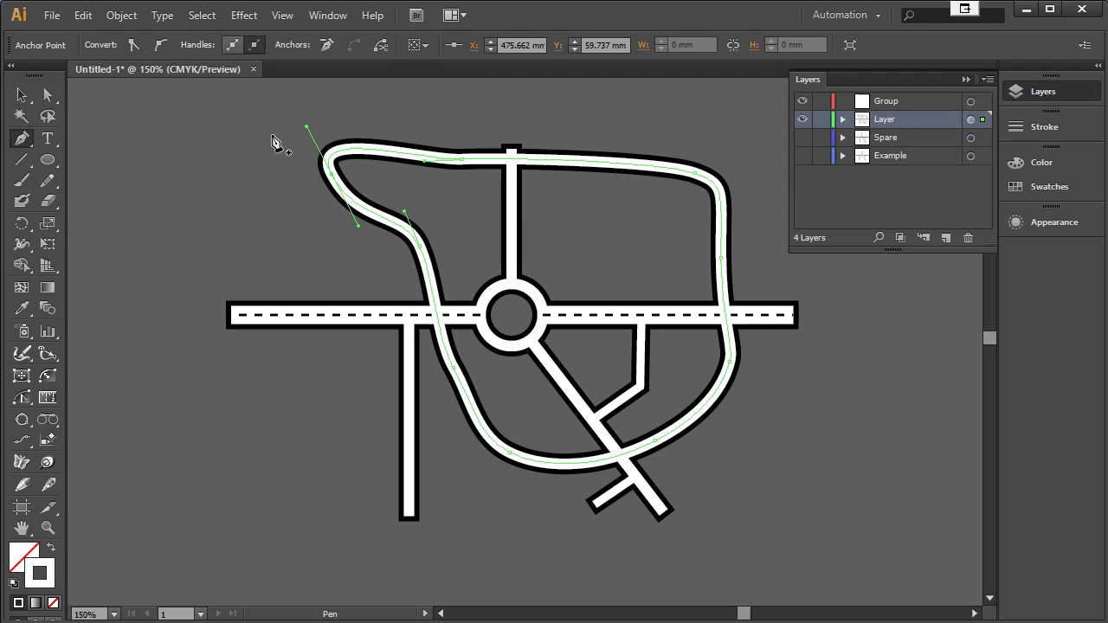
pyautogui.click(19, 93)
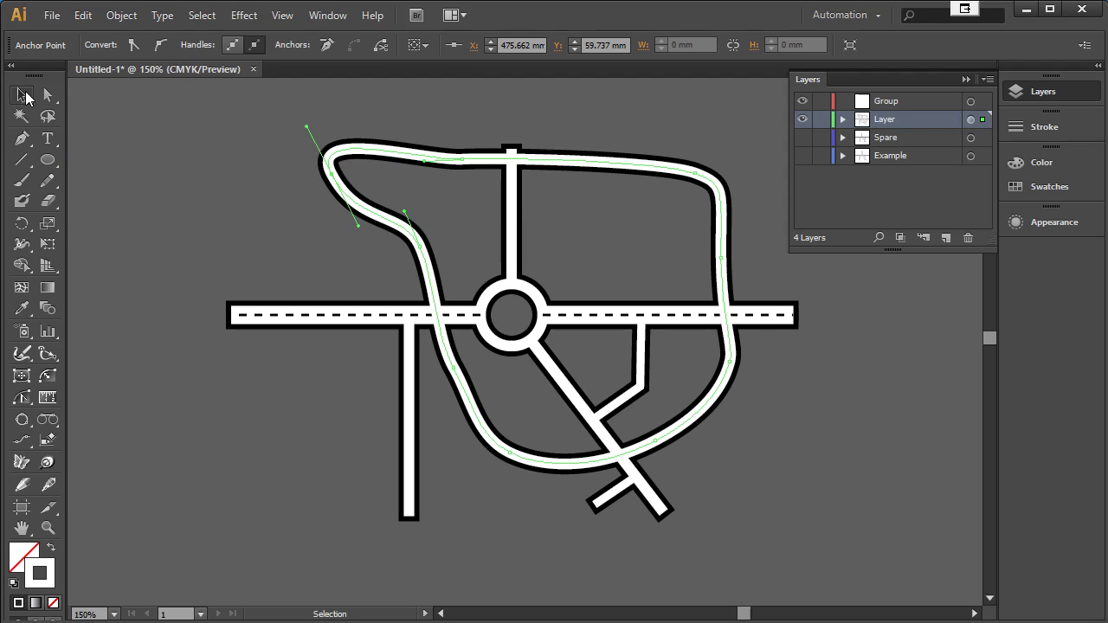
pyautogui.click(299, 227)
pyautogui.click(394, 228)
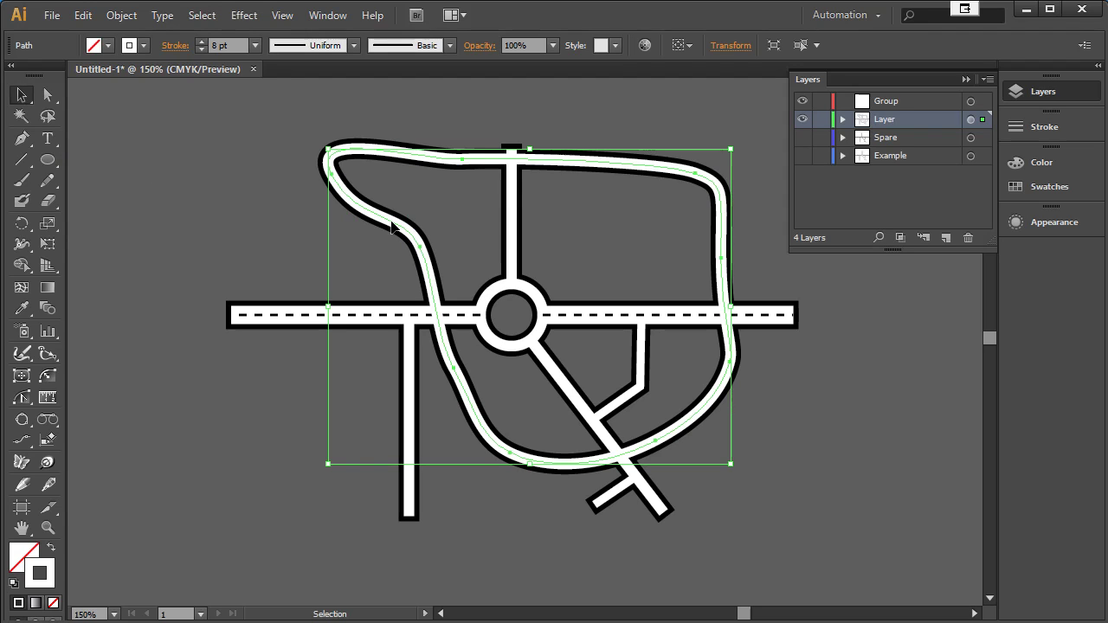
pyautogui.click(240, 230)
# Step: Draw a small circular road above the main road's right-hand half, inside the ring road, and fill it with green
pyautogui.click(48, 160)
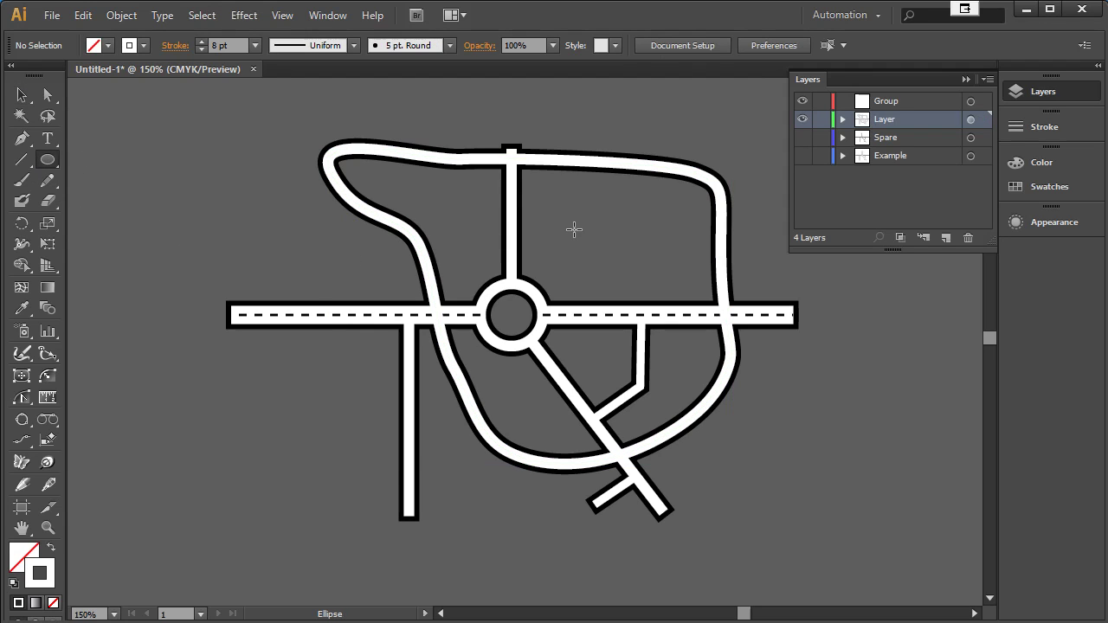
pyautogui.moveTo(607, 248); pyautogui.dragTo(641, 279)
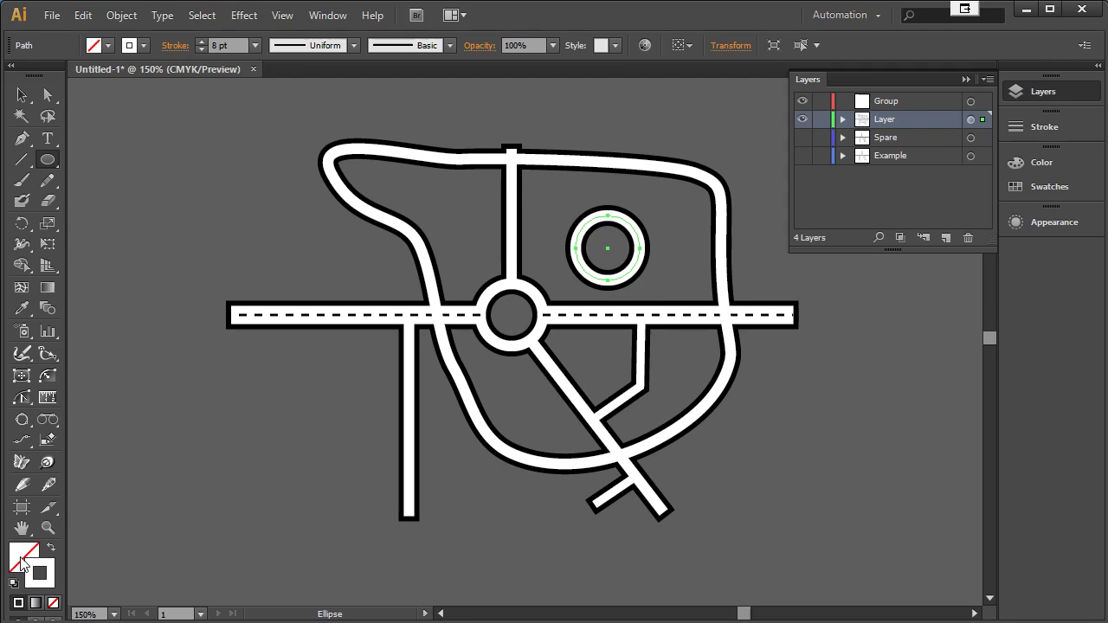
pyautogui.click(21, 561)
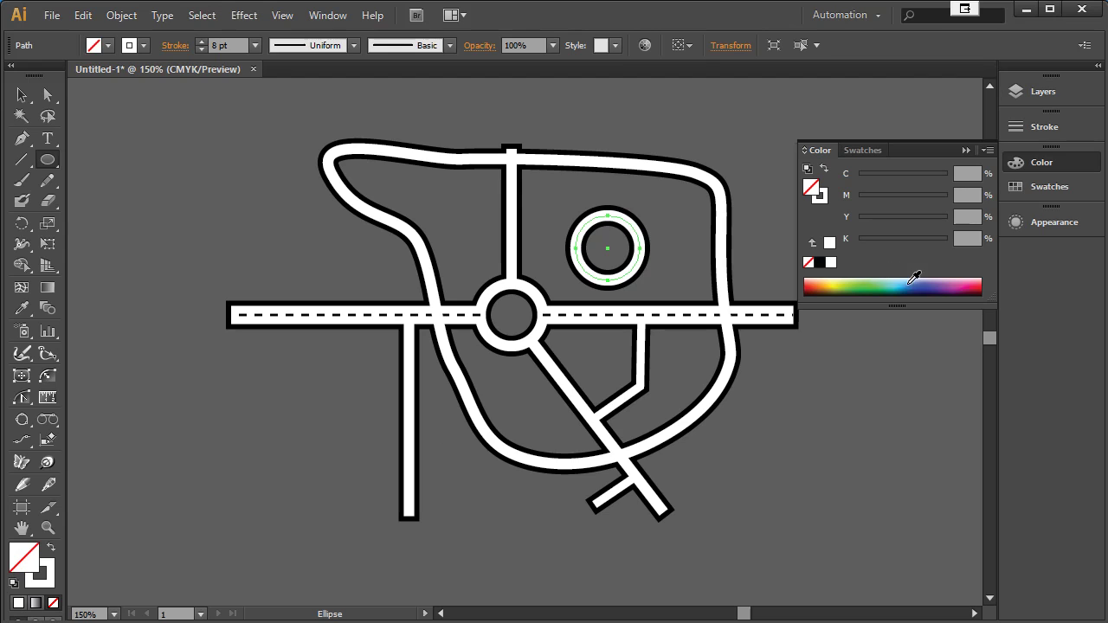
pyautogui.click(883, 288)
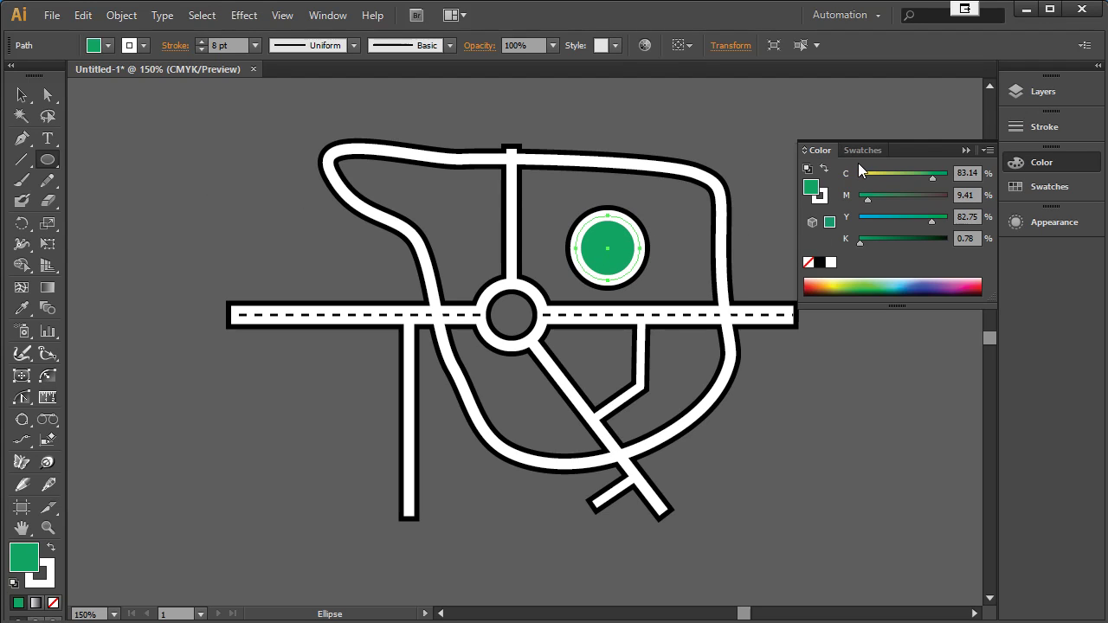
# Step: Hide the layer named Layer, then make the Spare layer active and visible
pyautogui.click(1067, 92)
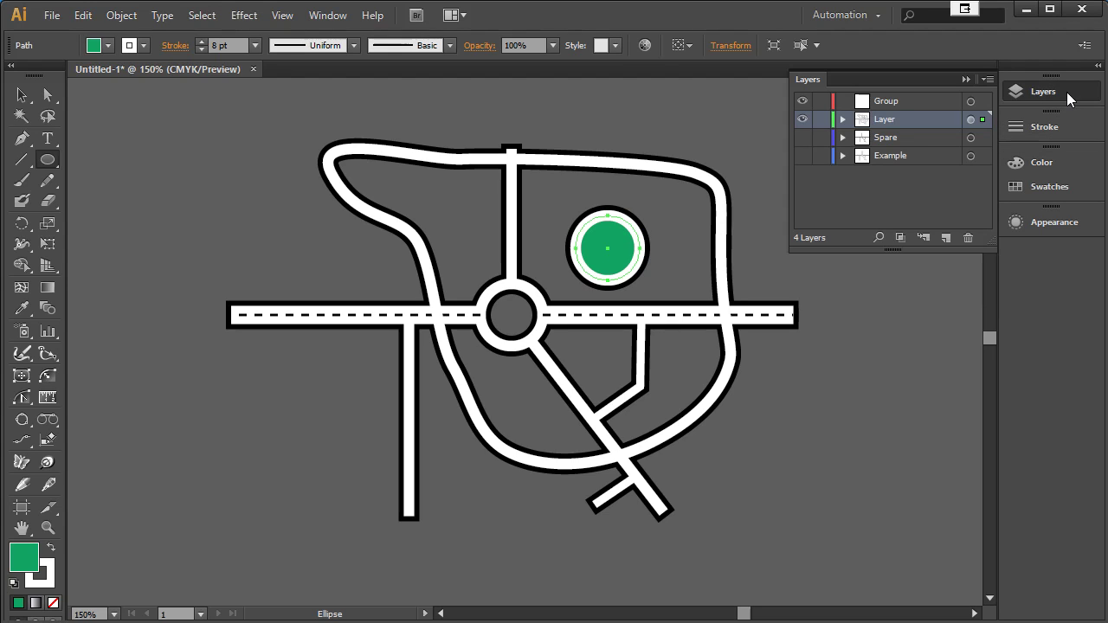
pyautogui.click(803, 120)
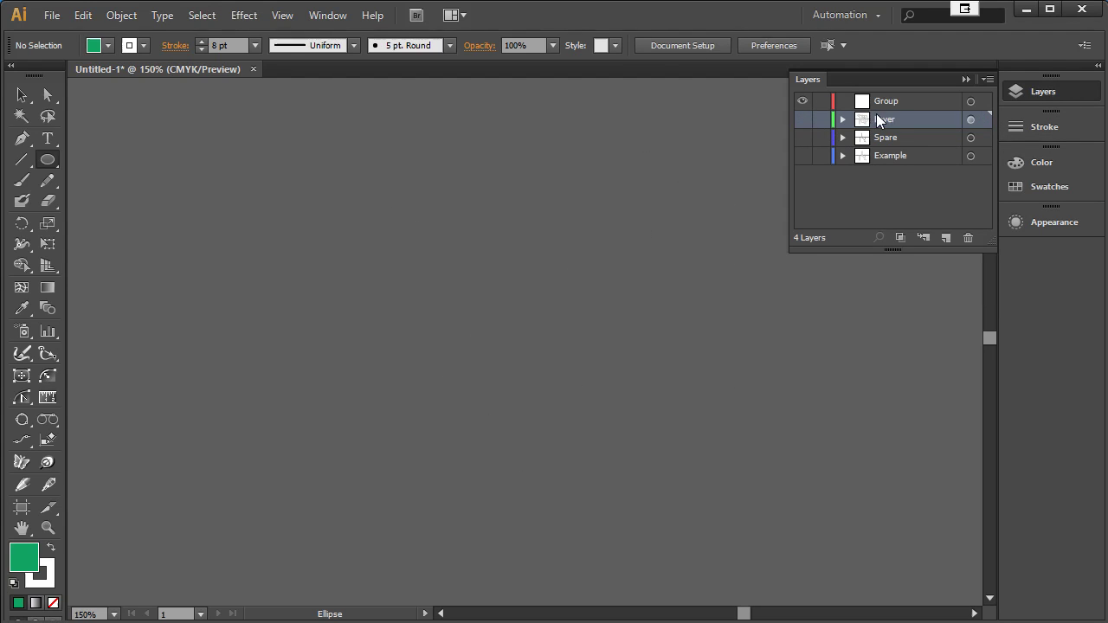
pyautogui.click(889, 140)
pyautogui.click(802, 138)
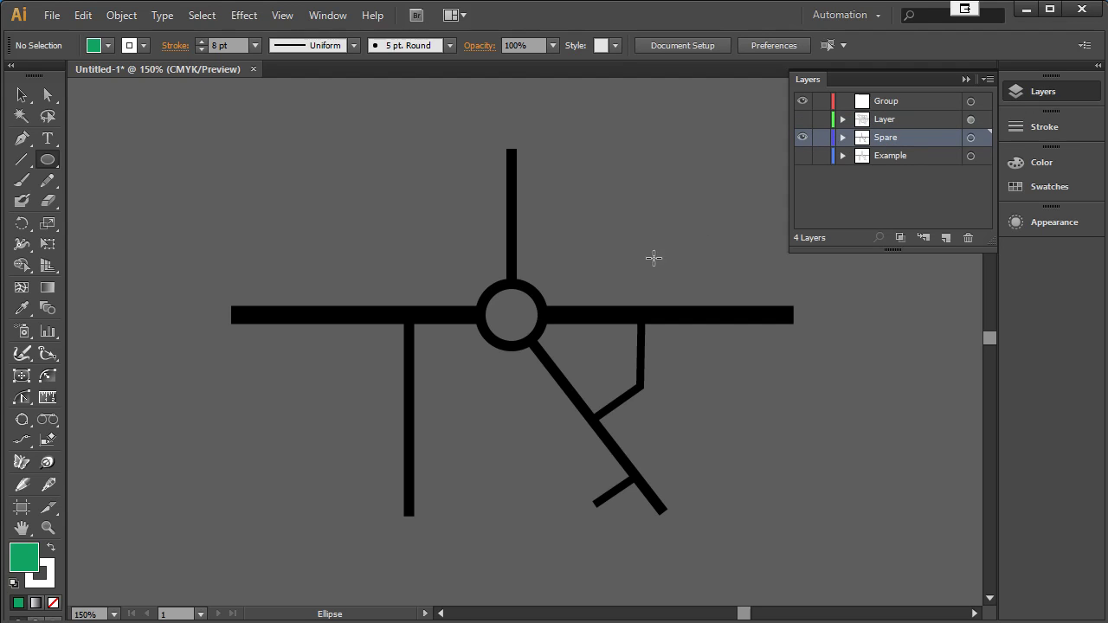
# Step: Duplicate the grouped roads from the Spare layer onto the layer named Group, hide Spare, and deselect the artwork
pyautogui.click(21, 97)
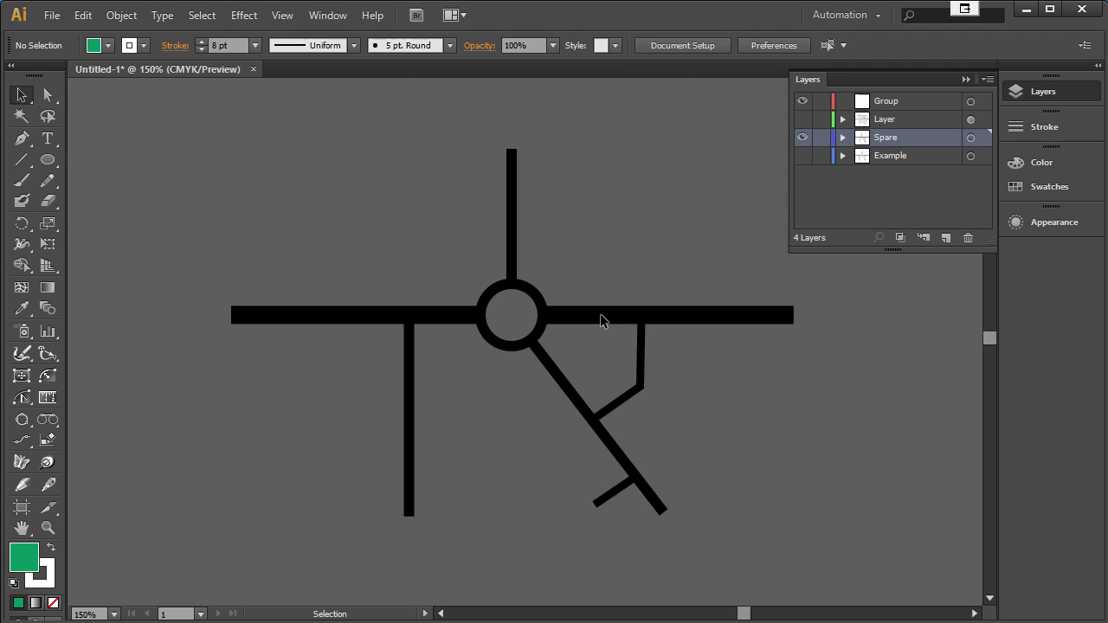
pyautogui.click(601, 320)
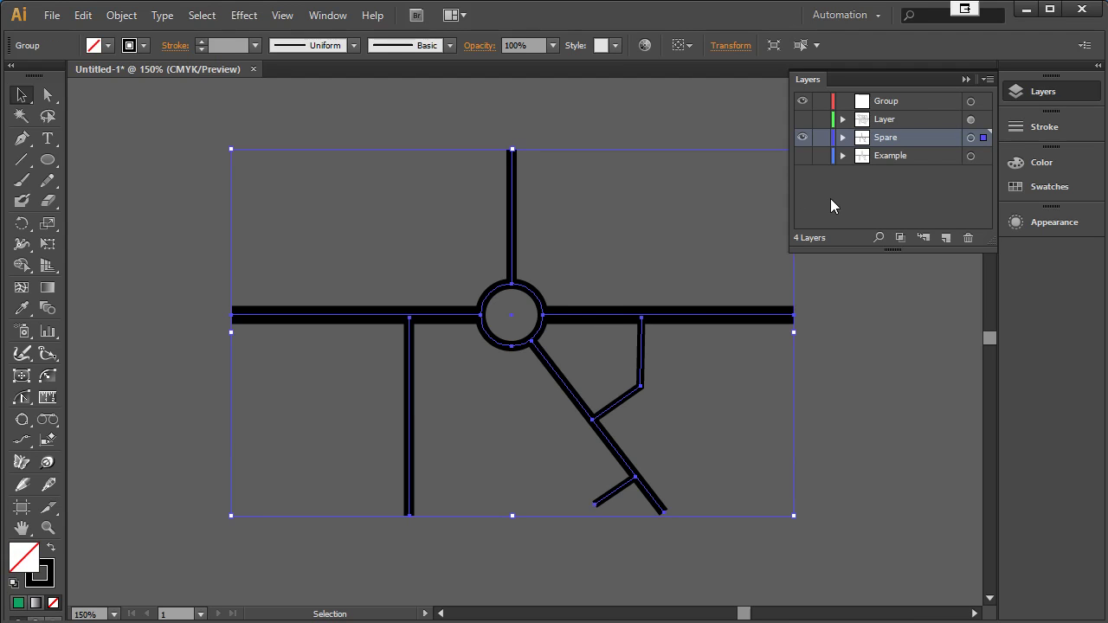
pyautogui.click(912, 102)
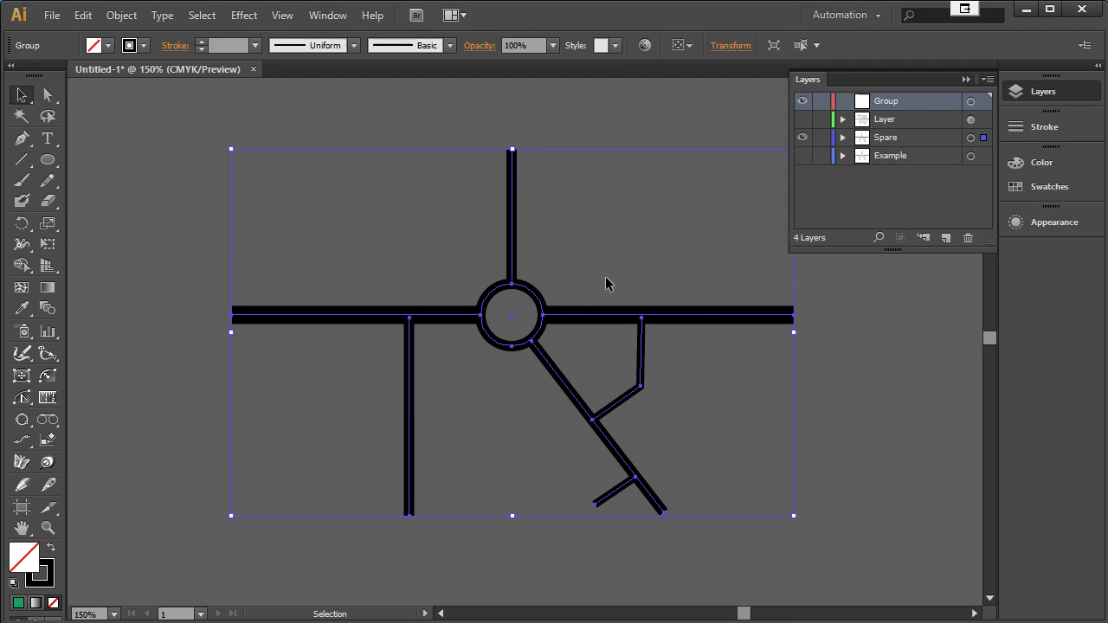
pyautogui.click(982, 139)
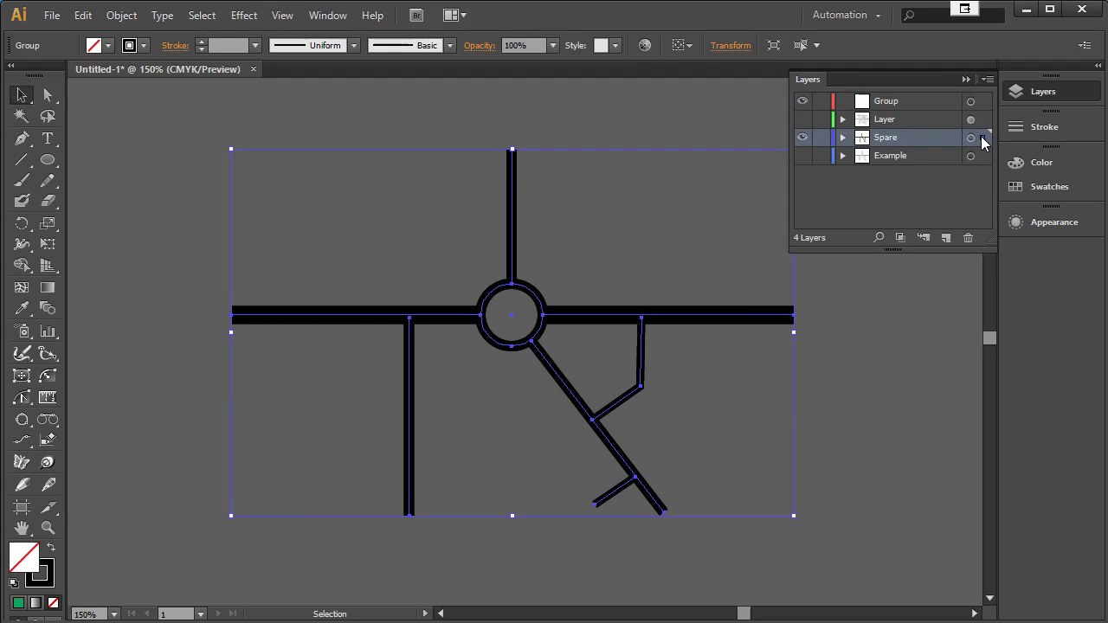
pyautogui.moveTo(982, 105); pyautogui.dragTo(982, 103)
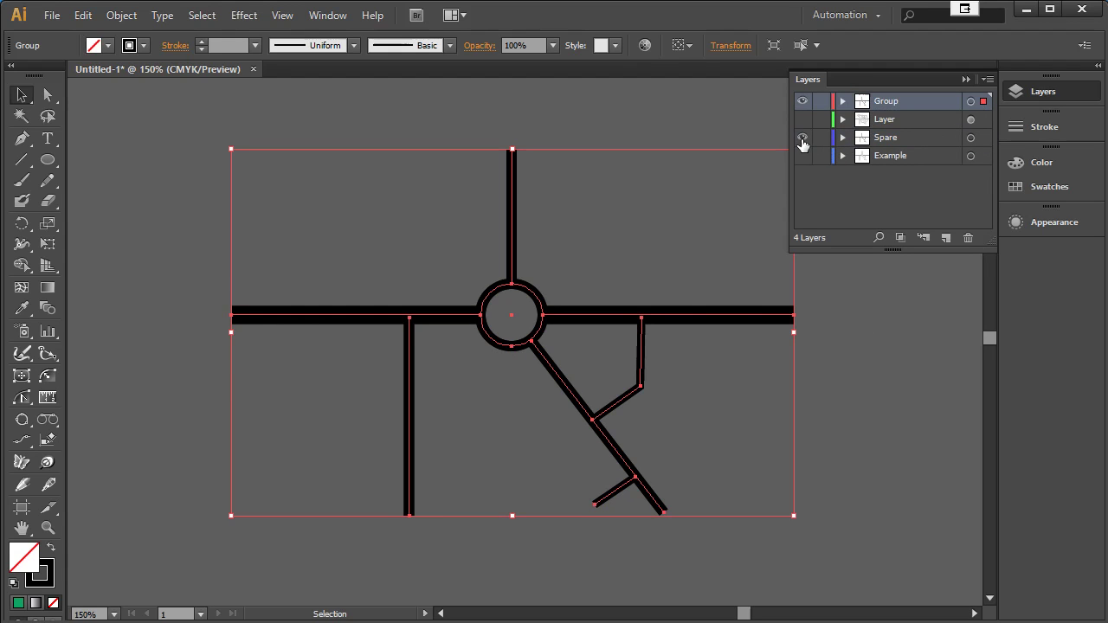
pyautogui.click(803, 138)
pyautogui.click(913, 385)
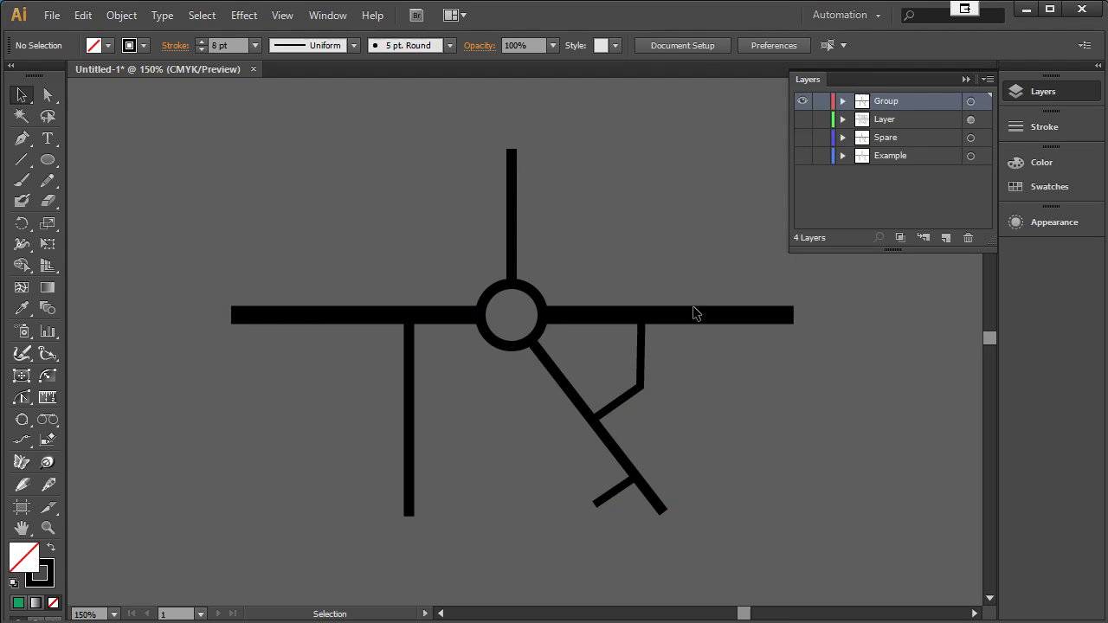
# Step: Change the stroke colour of the grouped roads on the Group layer to white, and deselect them
pyautogui.click(675, 316)
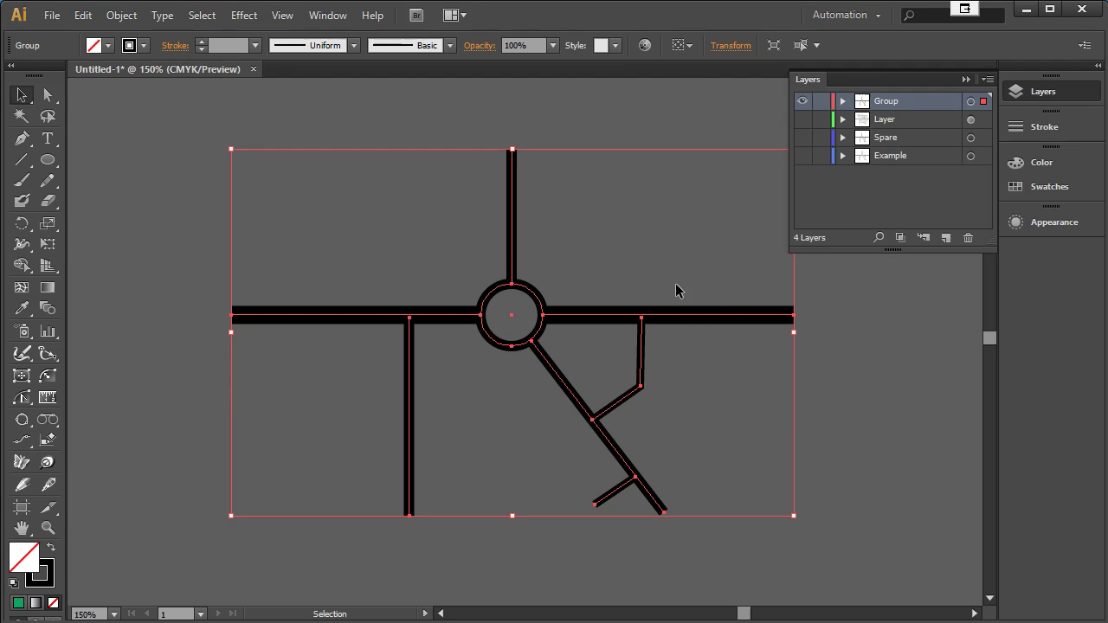
pyautogui.click(1055, 223)
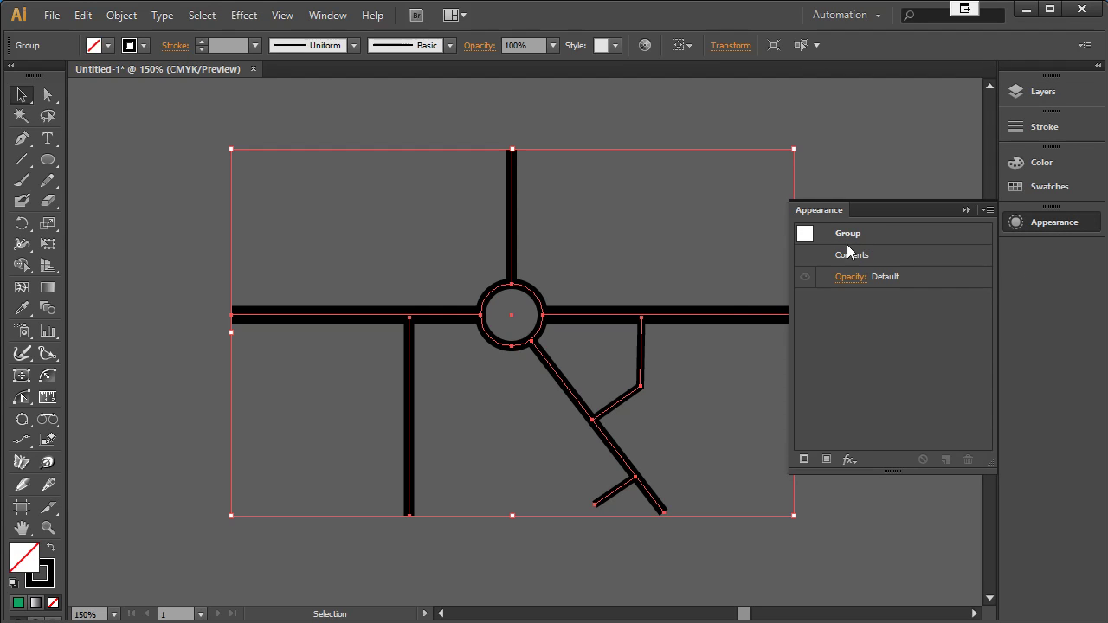
pyautogui.click(1044, 92)
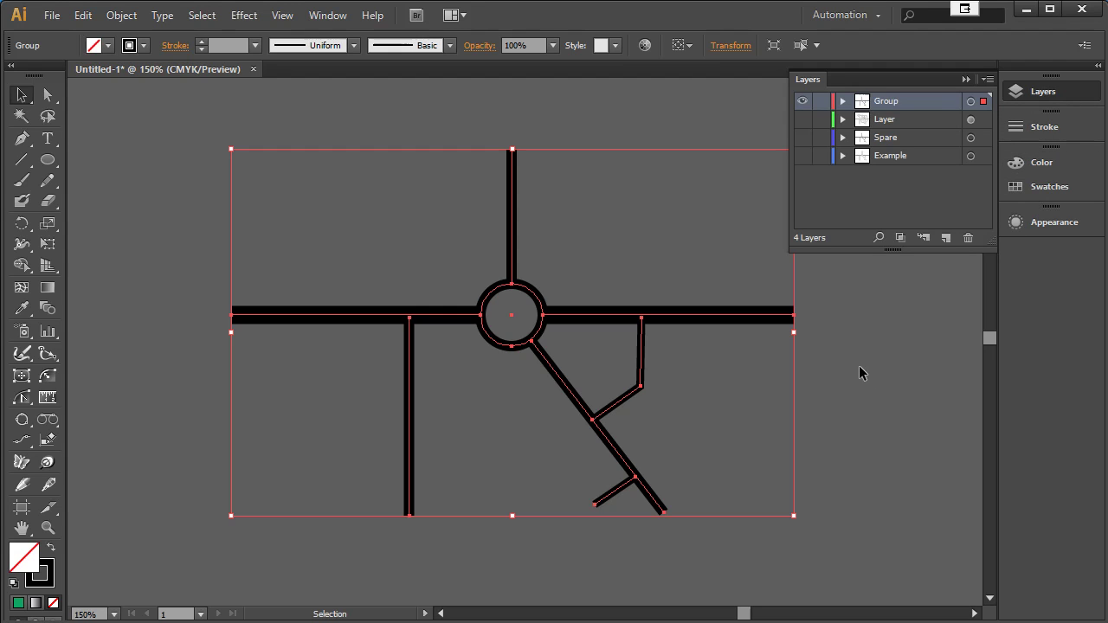
pyautogui.click(51, 583)
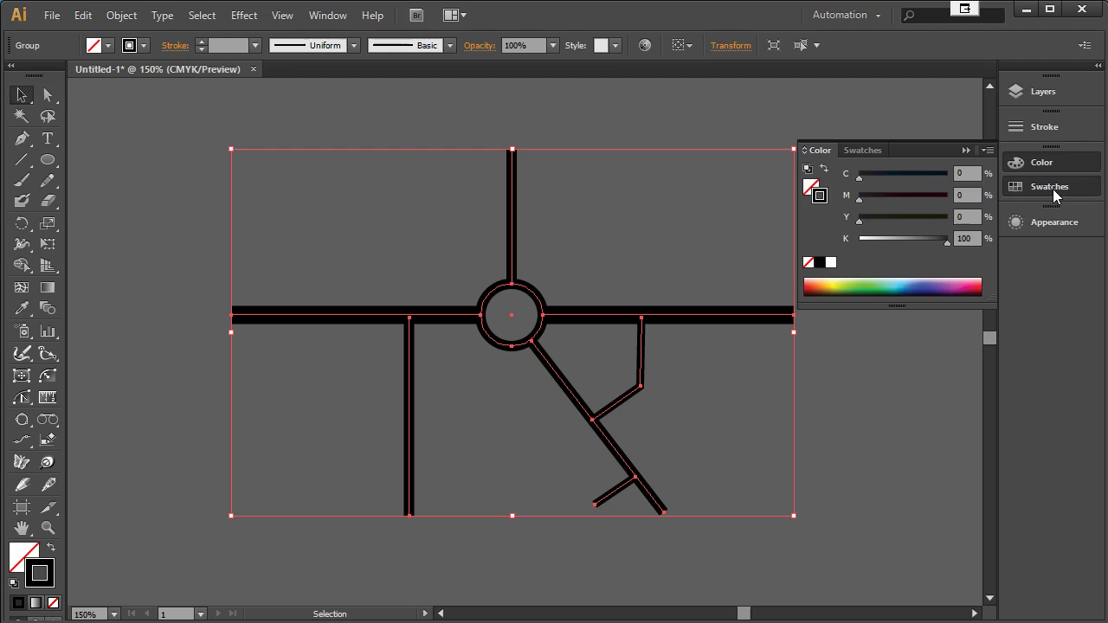
pyautogui.click(1052, 188)
pyautogui.click(863, 176)
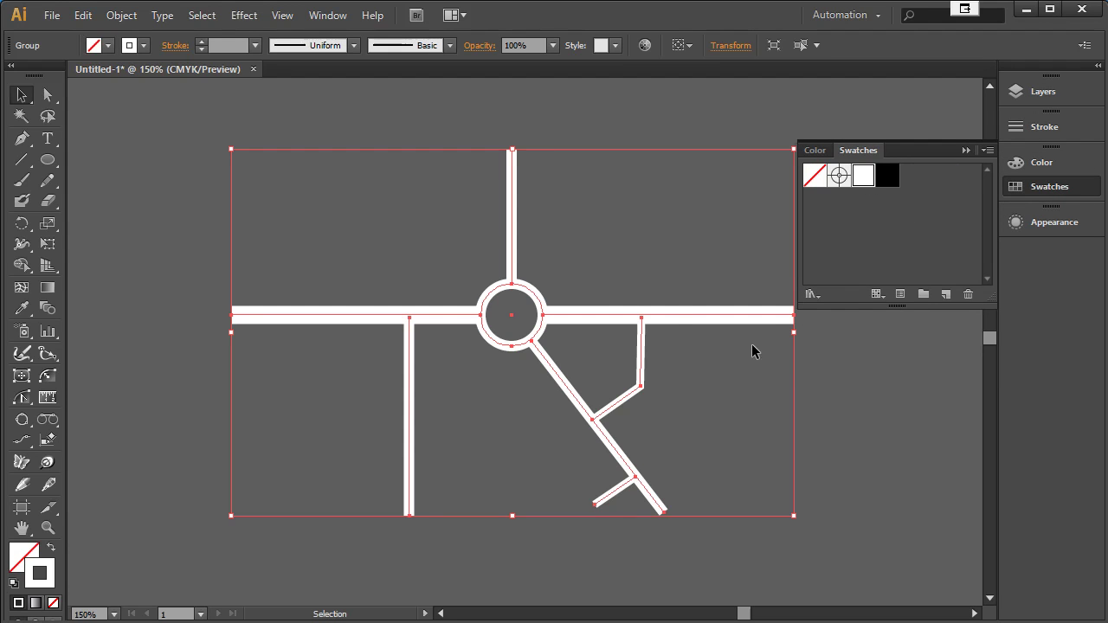
pyautogui.click(743, 389)
# Step: Isolate the road group and select both halves of the main horizontal road
pyautogui.click(713, 317)
pyautogui.doubleClick(442, 320)
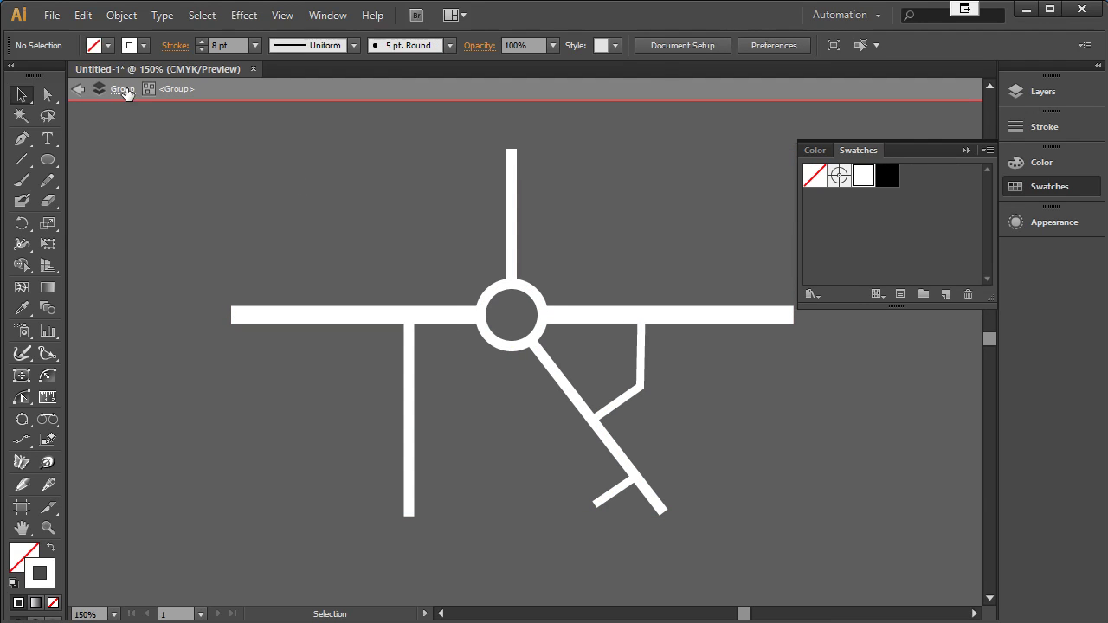
pyautogui.click(454, 320)
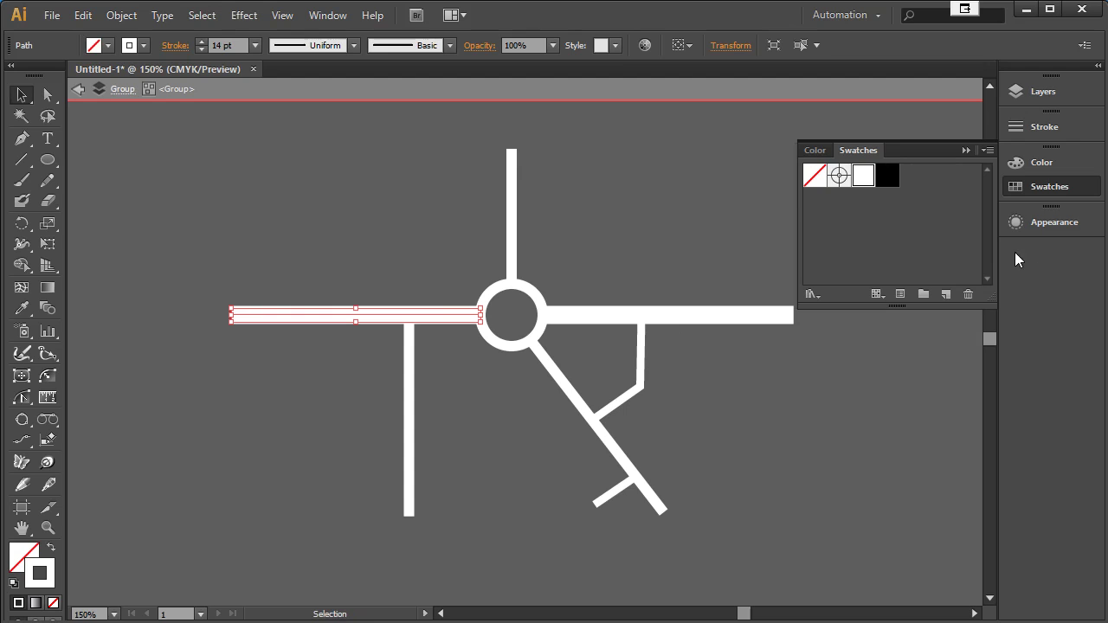
pyautogui.click(1053, 218)
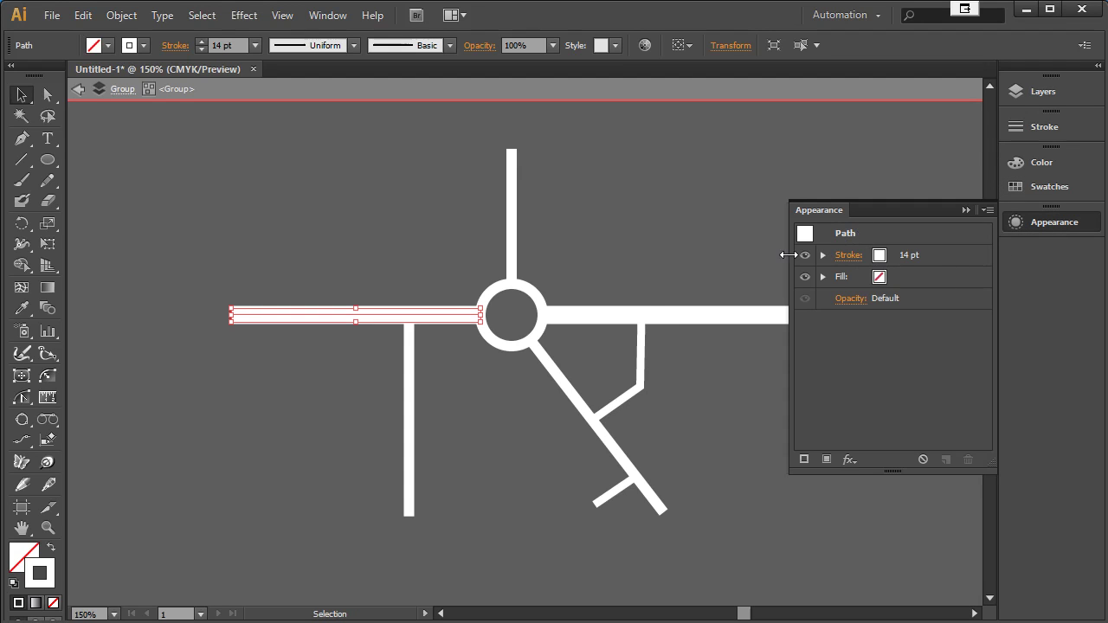
pyautogui.keyDown('shift'); pyautogui.click(588, 314); pyautogui.keyUp('shift')
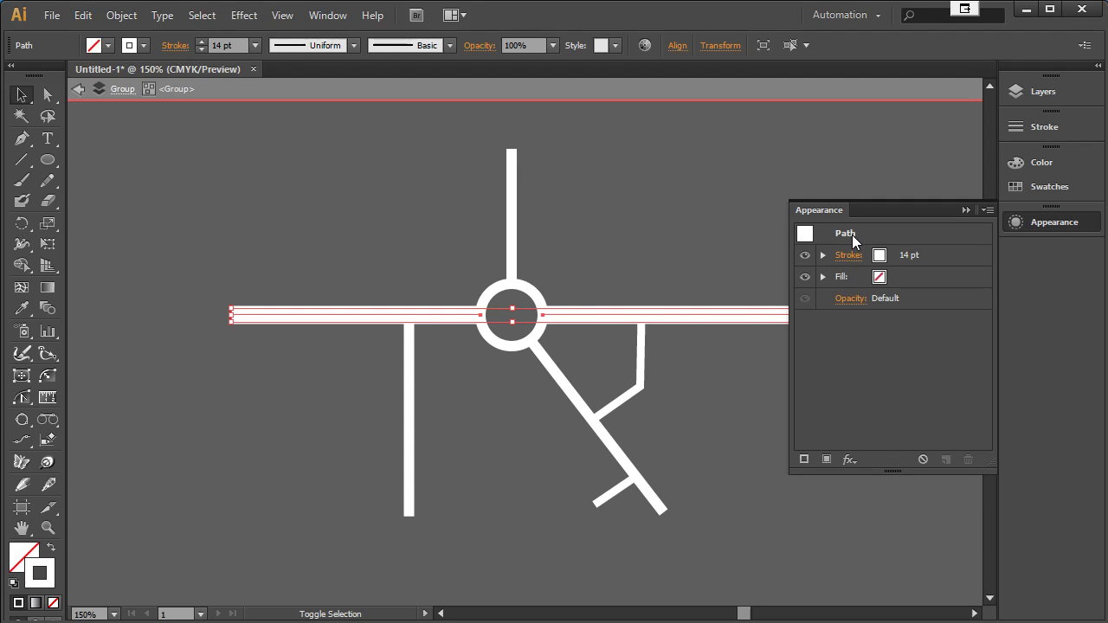
pyautogui.keyDown('shift'); pyautogui.click(511, 238); pyautogui.keyUp('shift')
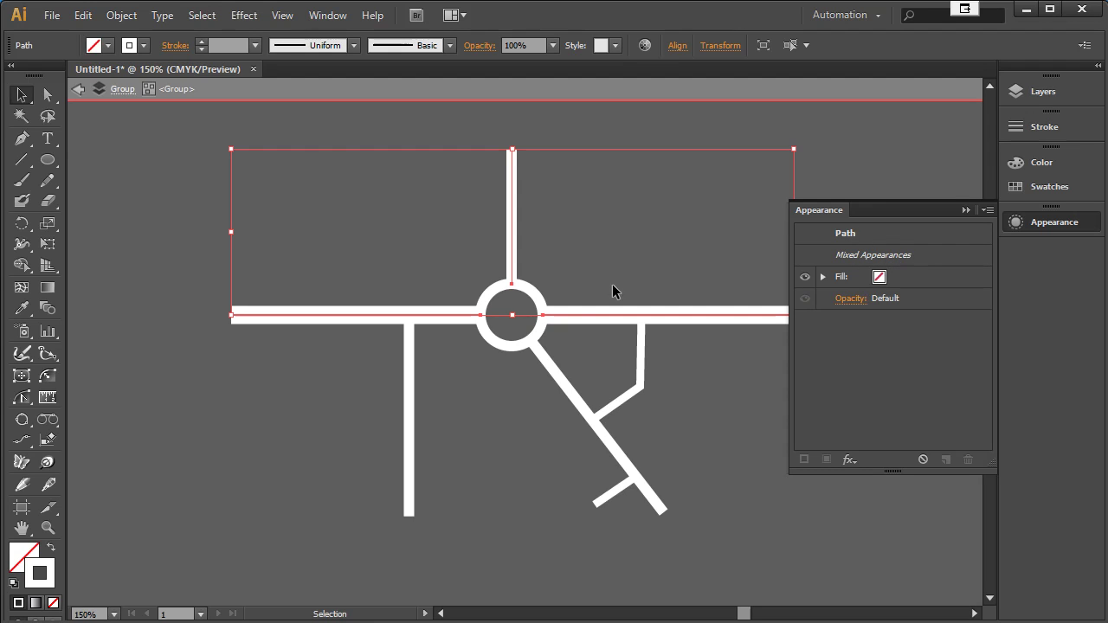
pyautogui.click(578, 250)
pyautogui.click(574, 312)
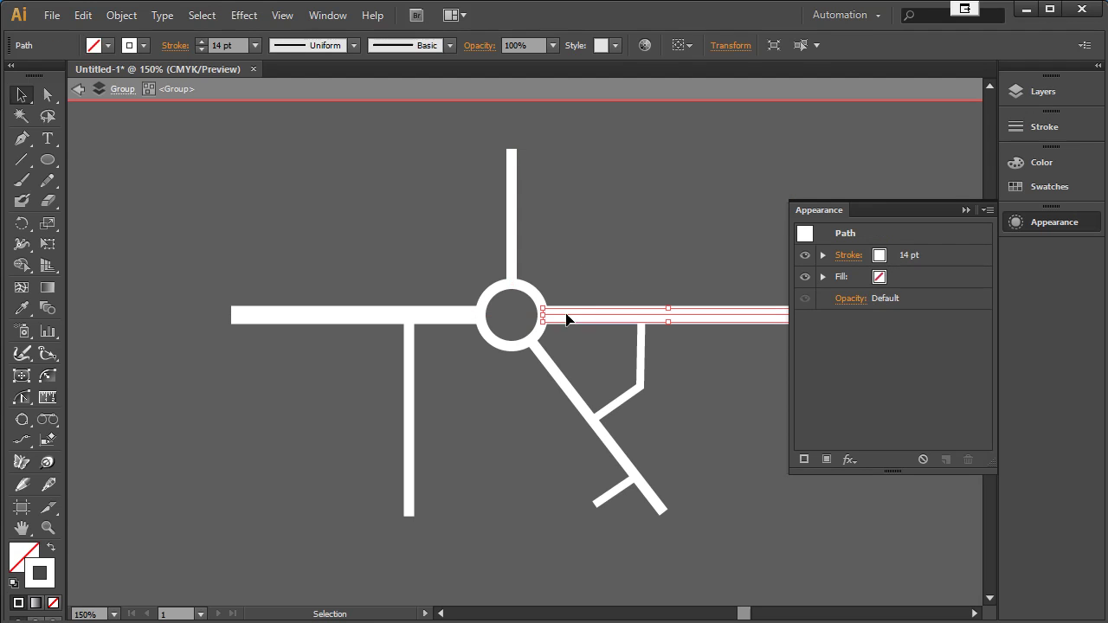
pyautogui.keyDown('shift'); pyautogui.click(456, 314); pyautogui.keyUp('shift')
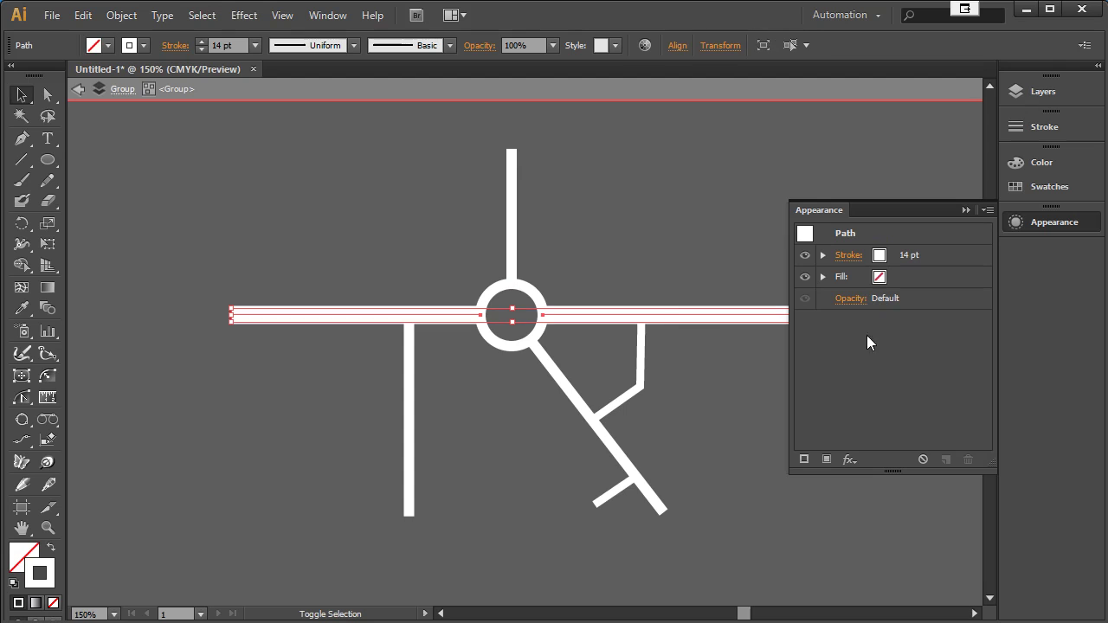
# Step: Add a second stroke above the main road's white one, coloured black with a 2 pt weight
pyautogui.click(804, 461)
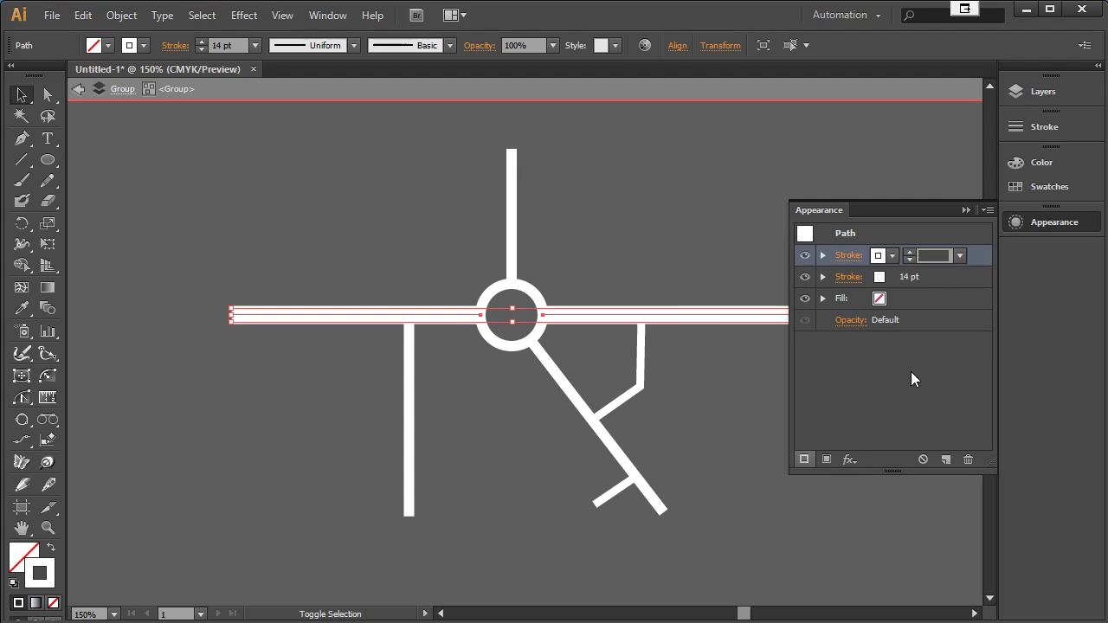
pyautogui.click(893, 256)
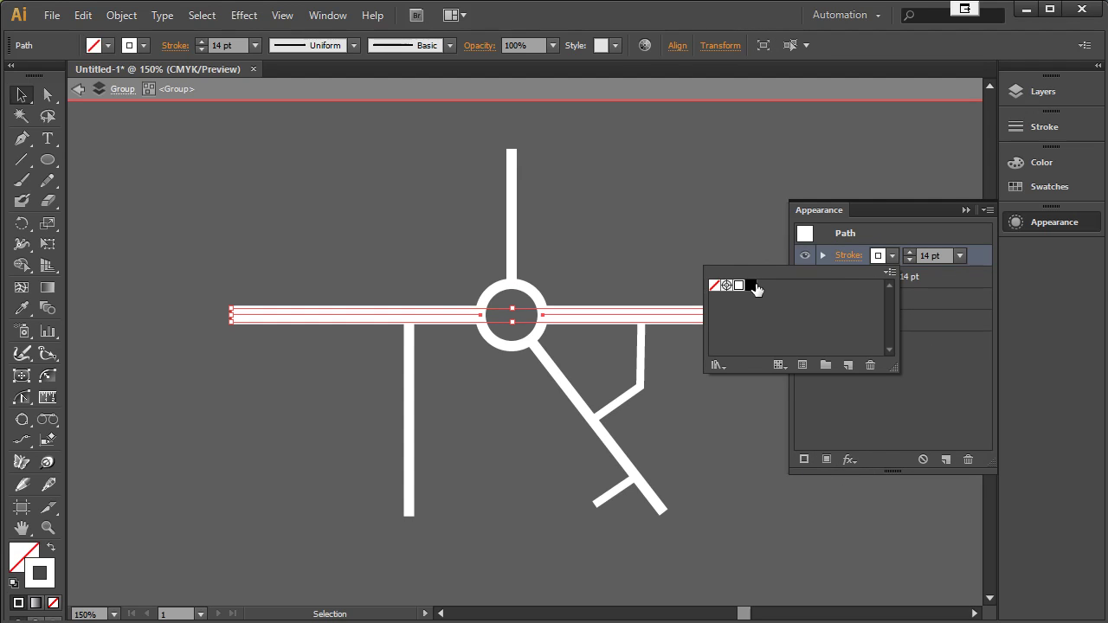
pyautogui.click(751, 285)
pyautogui.click(961, 255)
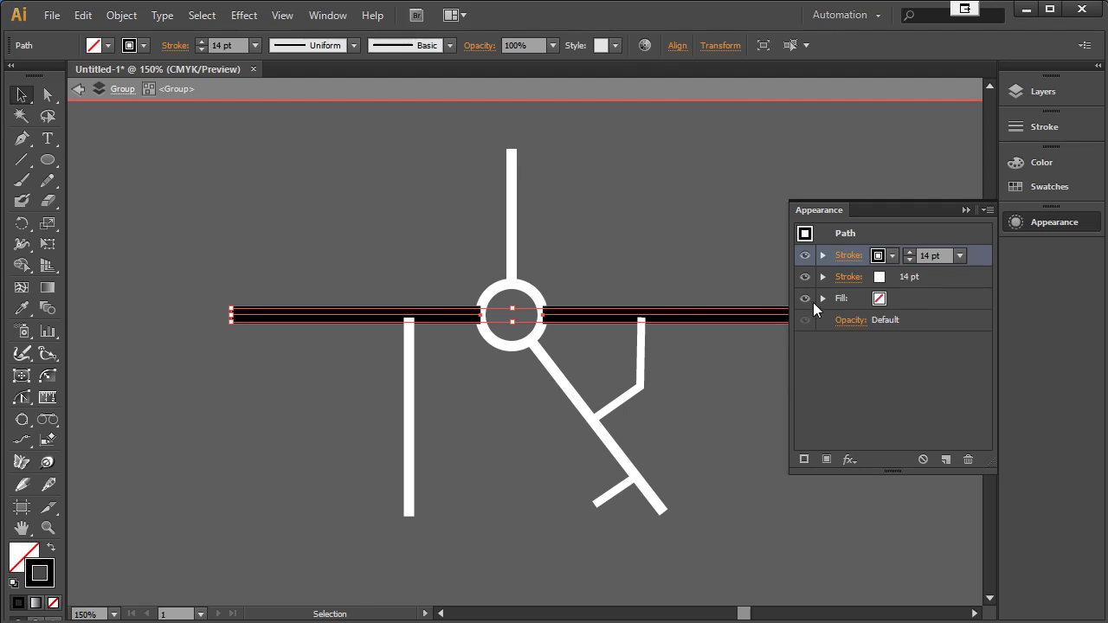
pyautogui.click(960, 258)
pyautogui.click(979, 352)
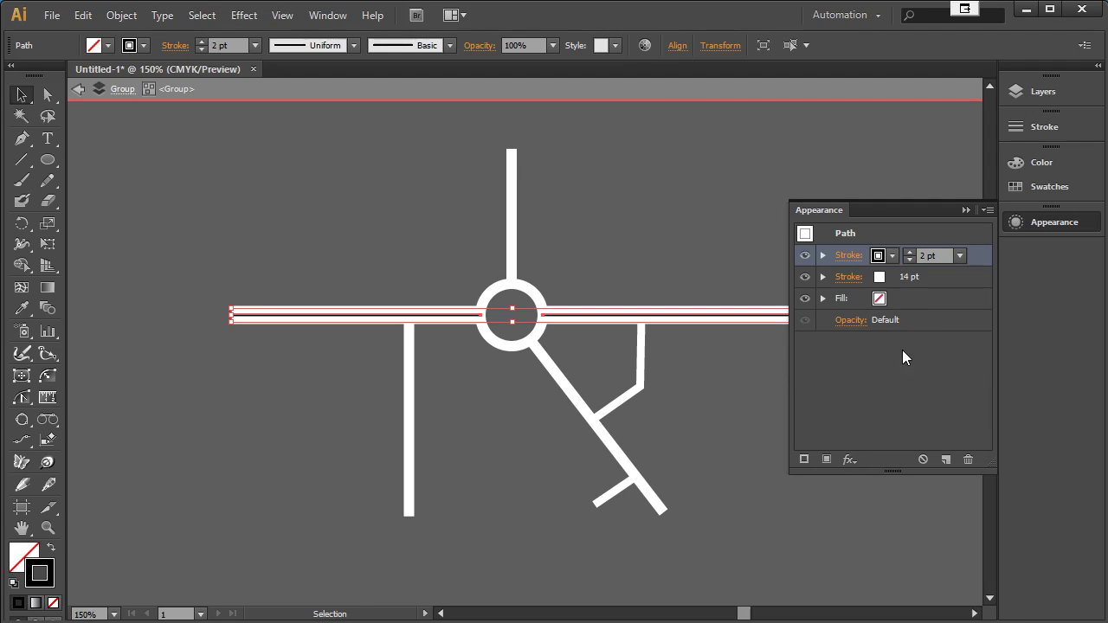
# Step: Make the main road's 2 pt black stroke a dashed line, exit isolation and reduce the current appearance to basic
pyautogui.click(849, 256)
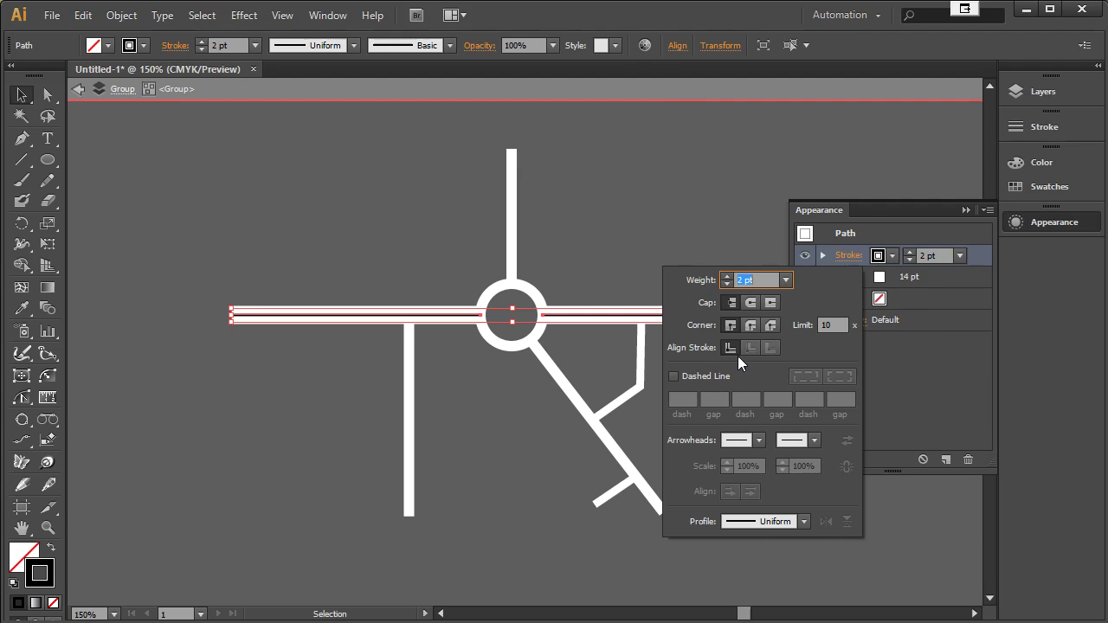
pyautogui.click(675, 376)
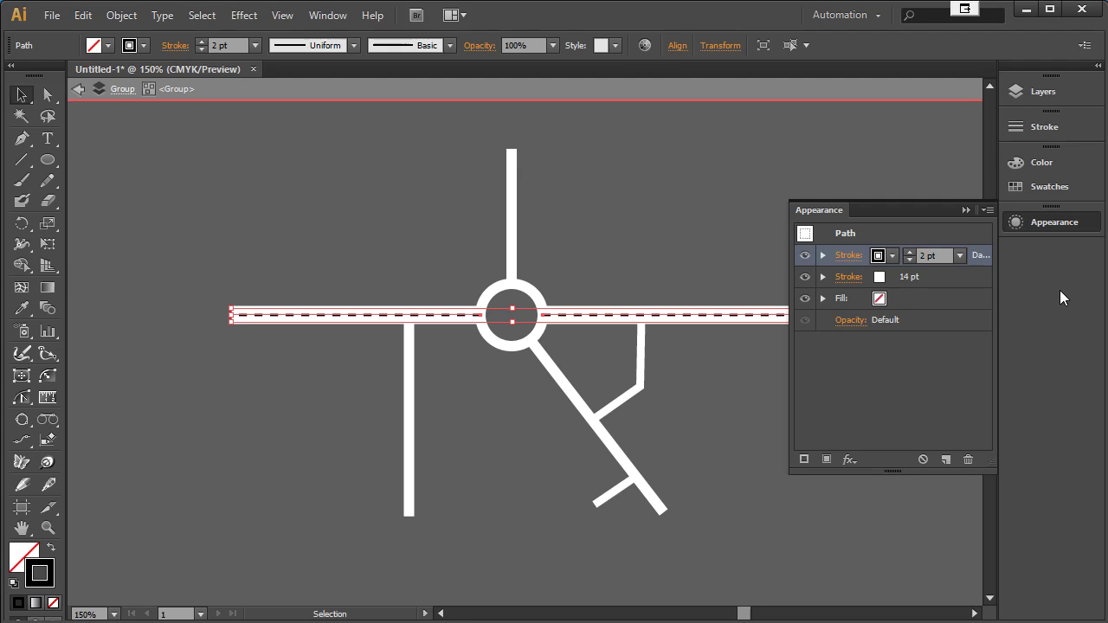
pyautogui.click(728, 227)
pyautogui.doubleClick(667, 219)
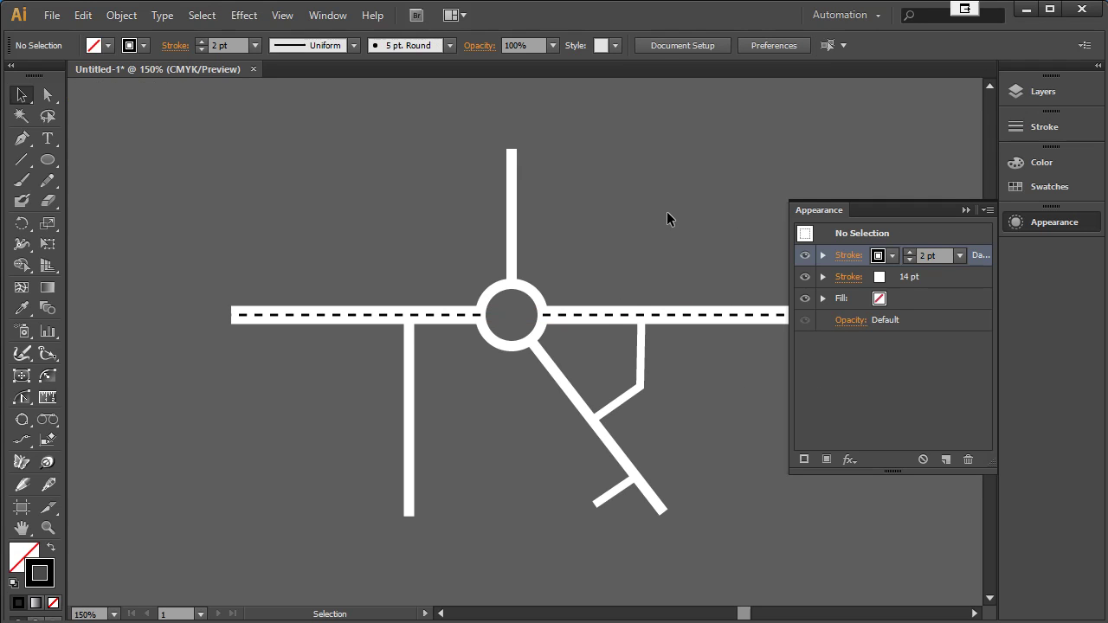
pyautogui.click(987, 209)
pyautogui.click(1070, 319)
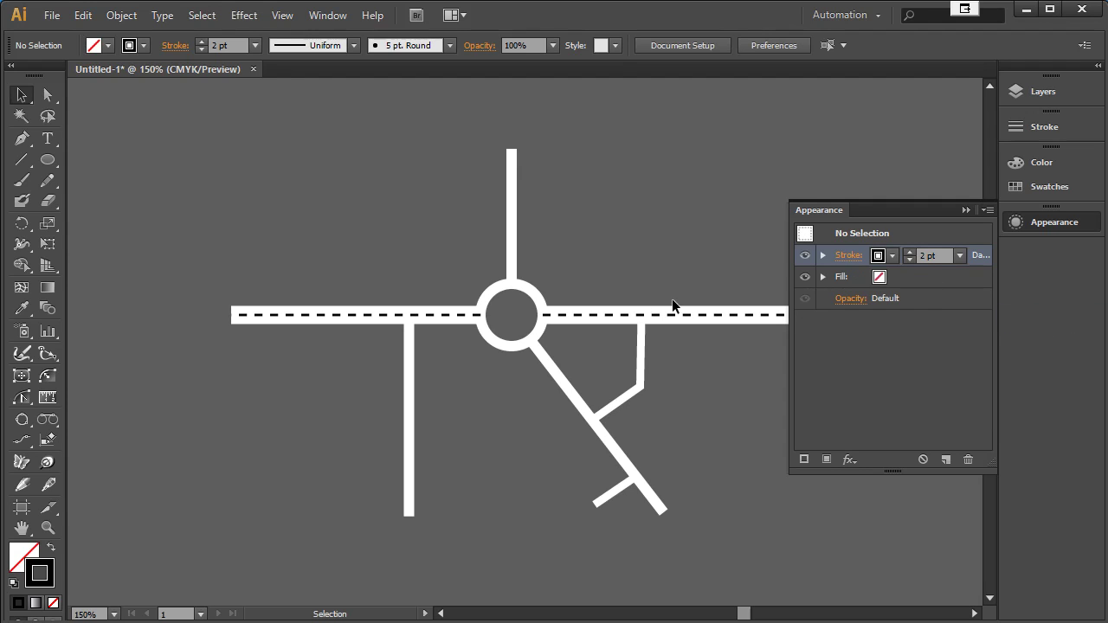
# Step: Apply the Pathfinder Intersect effect to the whole road group
pyautogui.click(609, 315)
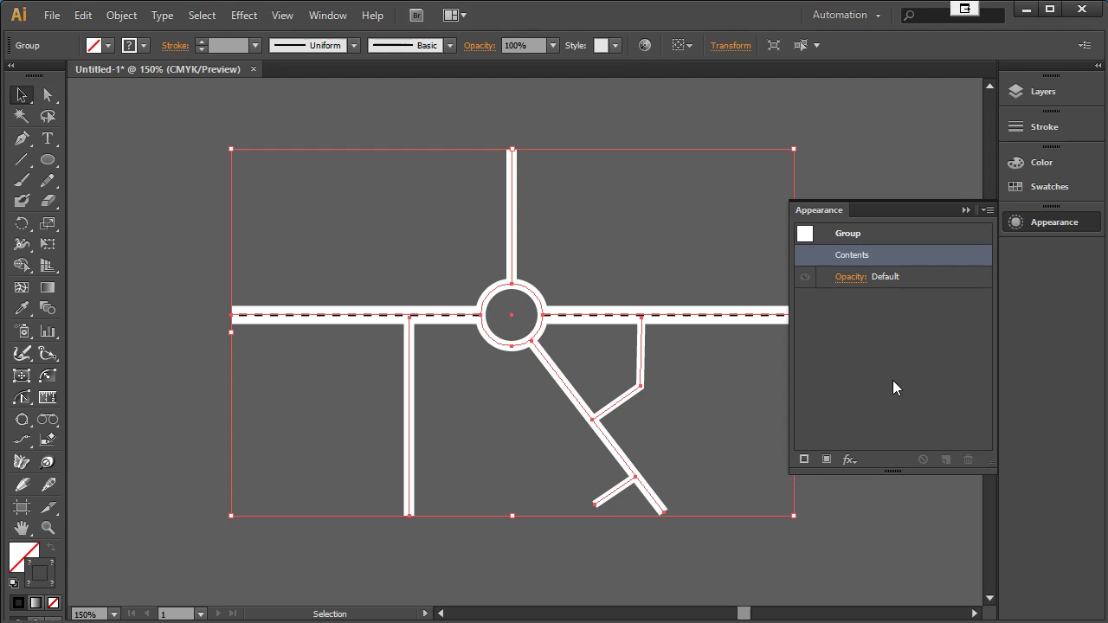
pyautogui.click(851, 459)
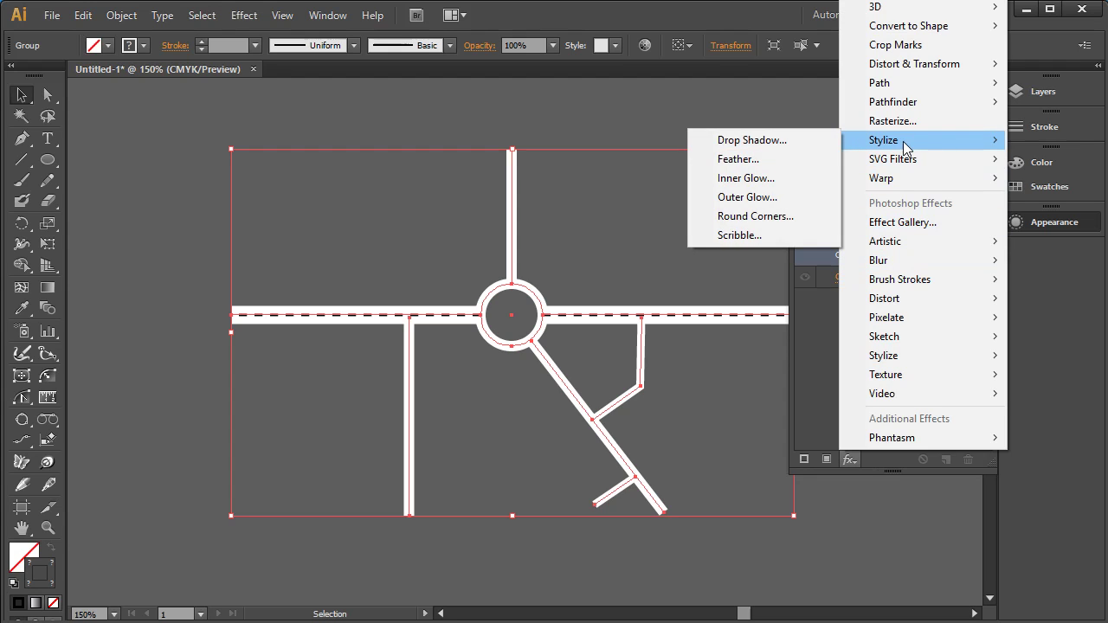
pyautogui.moveTo(904, 105)
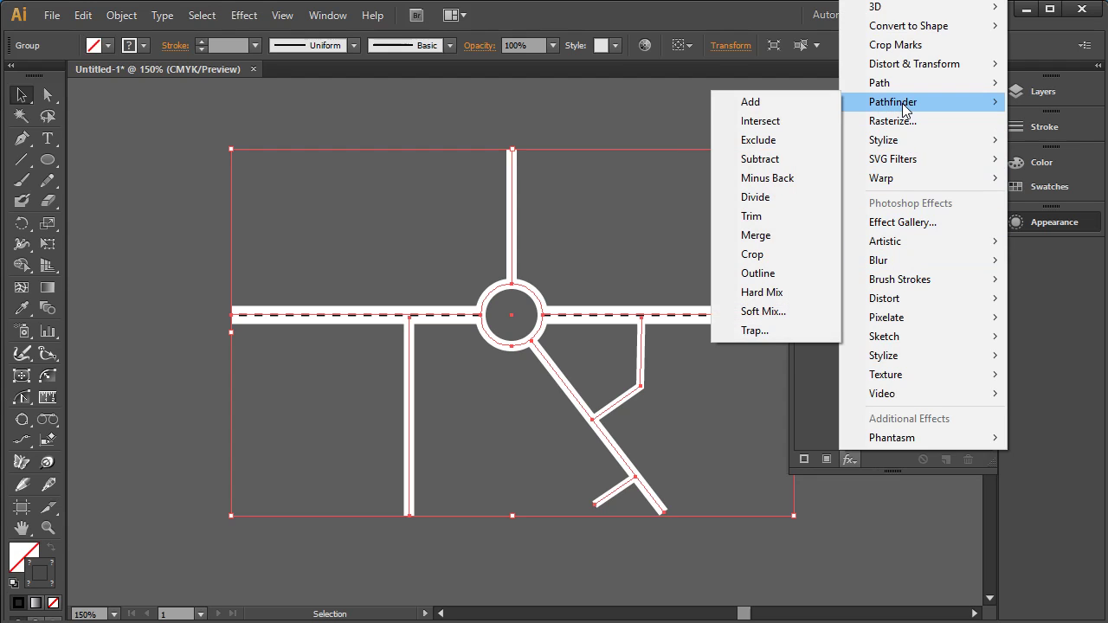
pyautogui.click(757, 116)
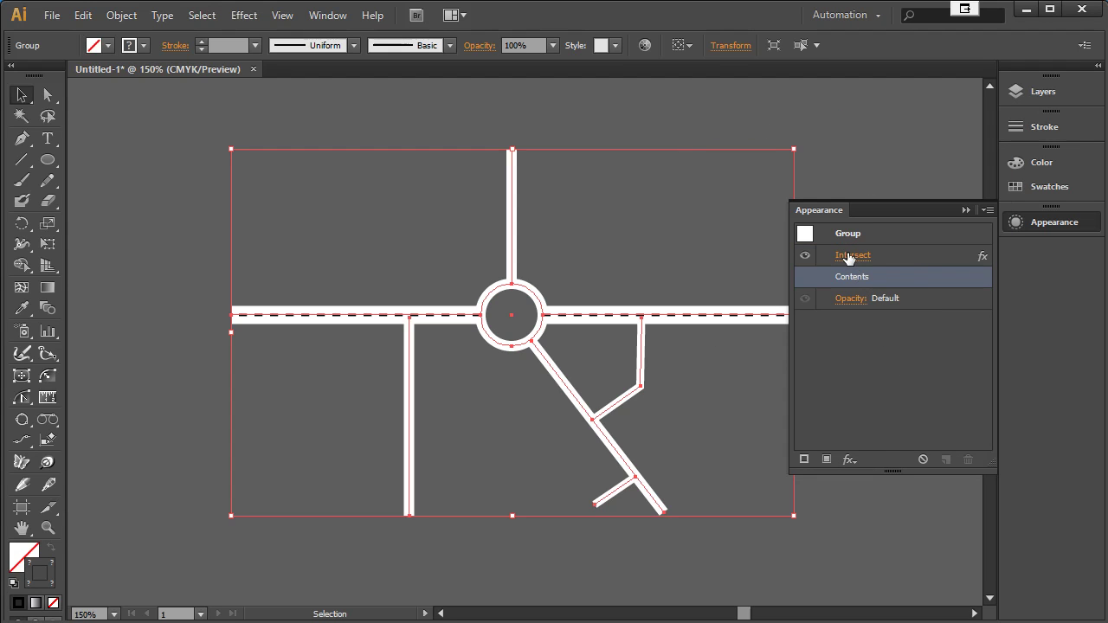
# Step: Add an Outline Stroke effect to the road group and place it above Contents, directly below Intersect
pyautogui.click(852, 460)
pyautogui.moveTo(889, 84)
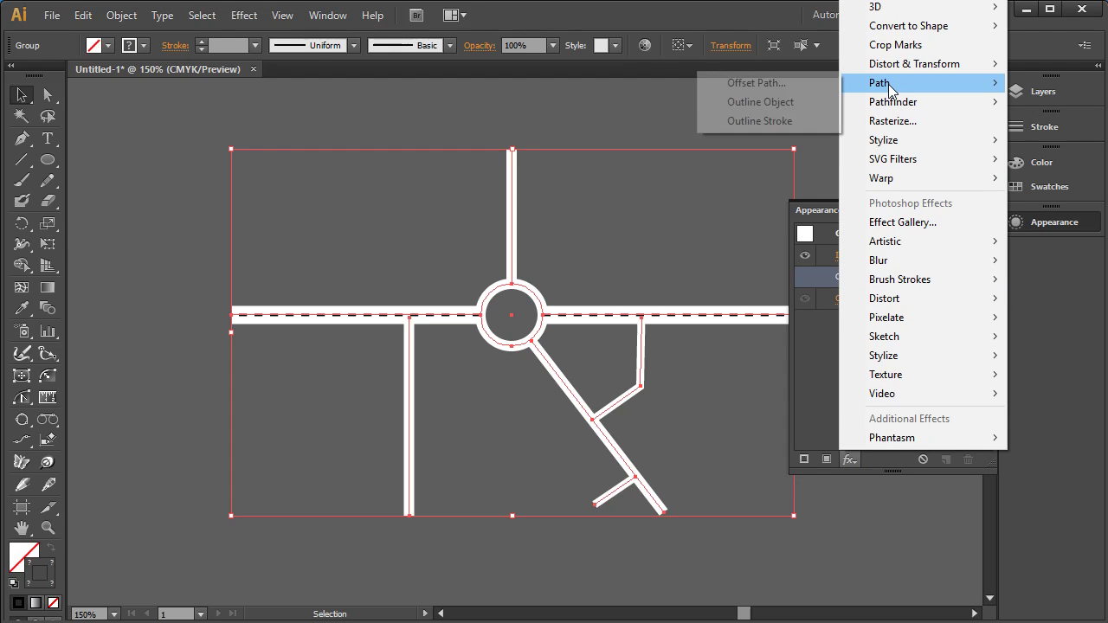
pyautogui.click(752, 121)
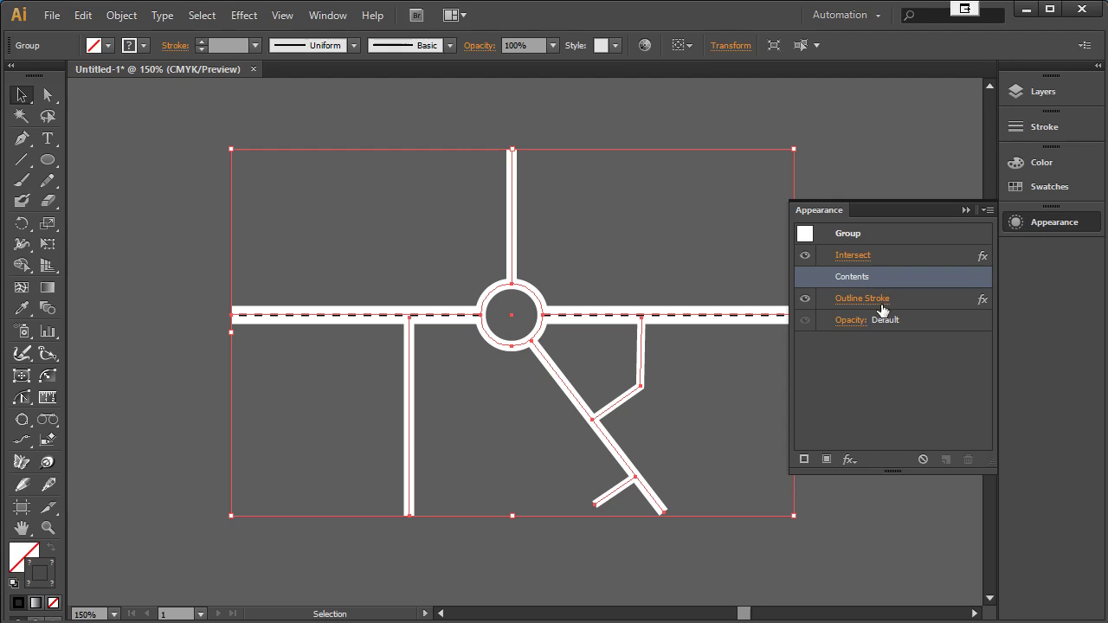
pyautogui.moveTo(912, 297); pyautogui.dragTo(906, 270)
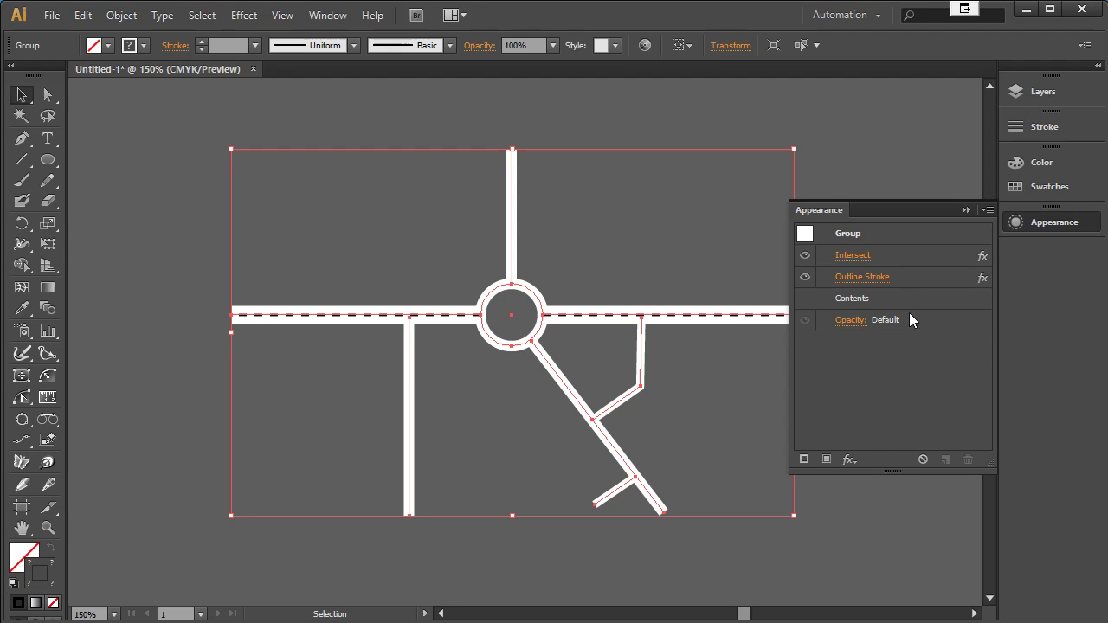
# Step: Add a black stroke to the road group and try weights of 8, 6 and 4 pt
pyautogui.click(803, 459)
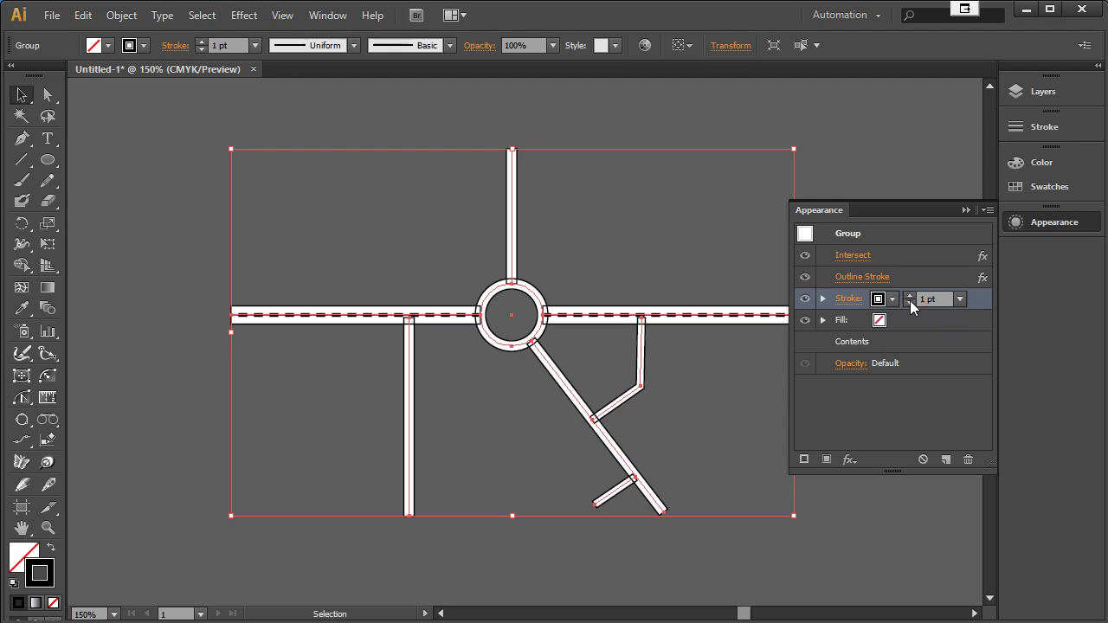
pyautogui.click(960, 299)
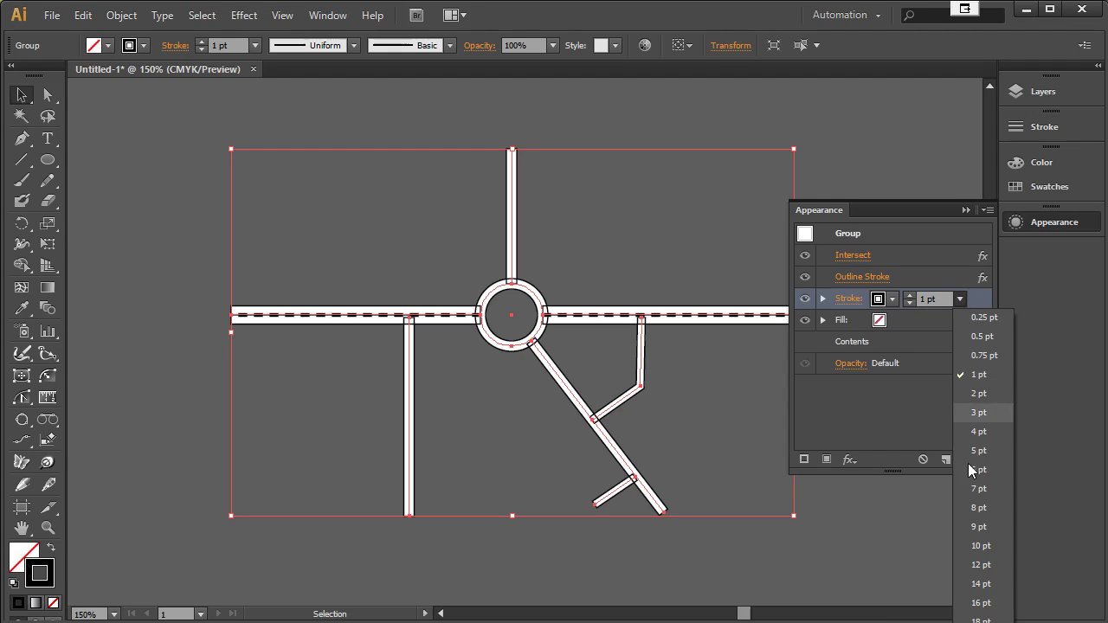
pyautogui.click(976, 509)
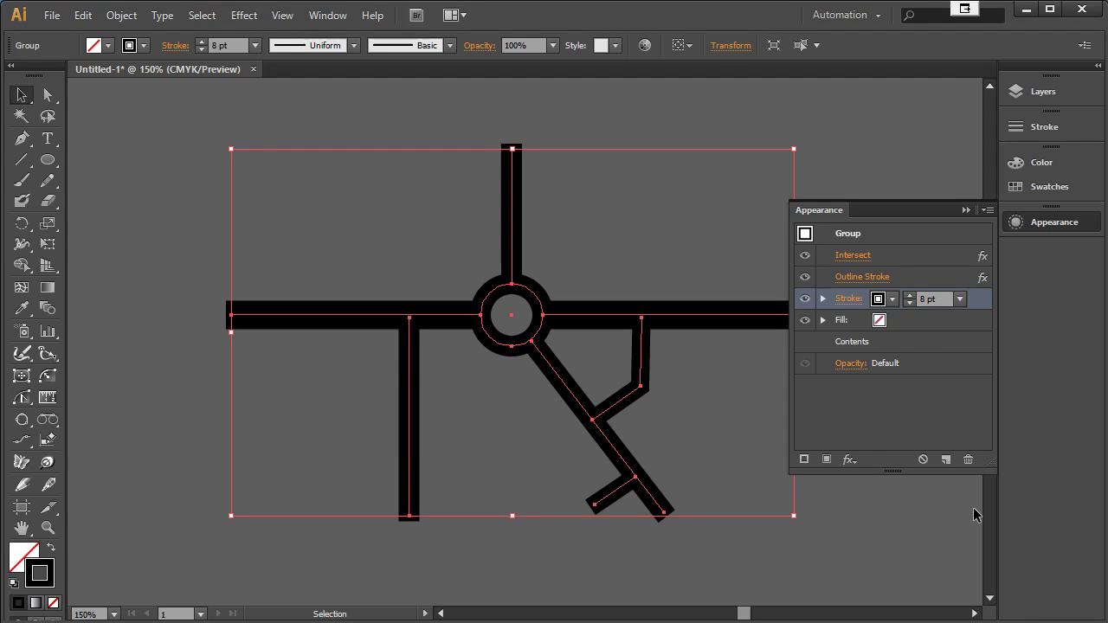
pyautogui.click(959, 299)
pyautogui.click(979, 470)
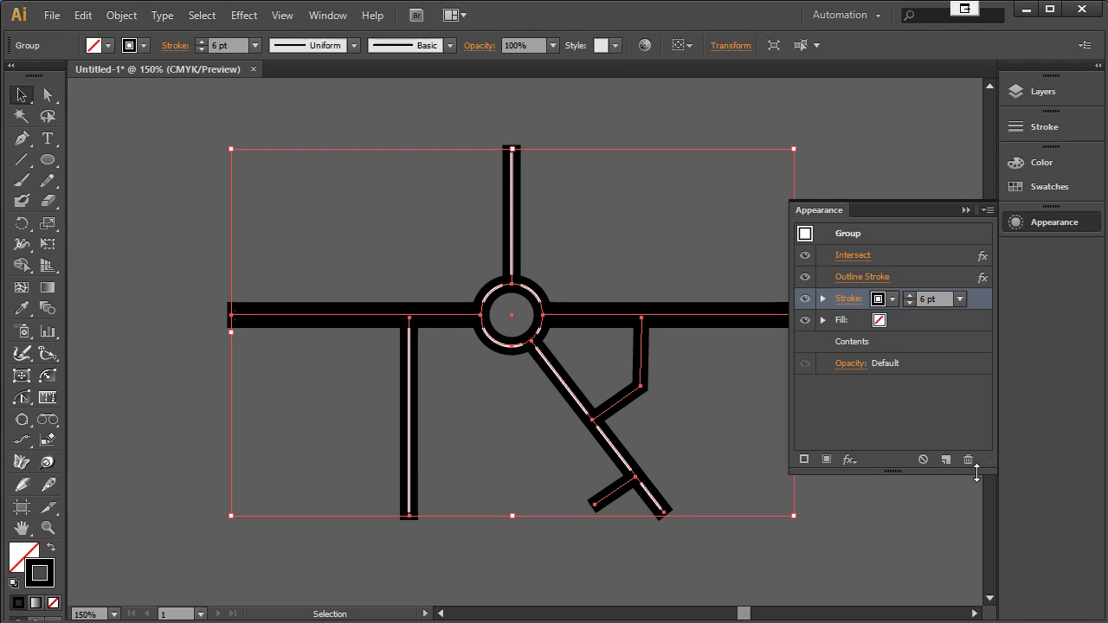
pyautogui.click(962, 299)
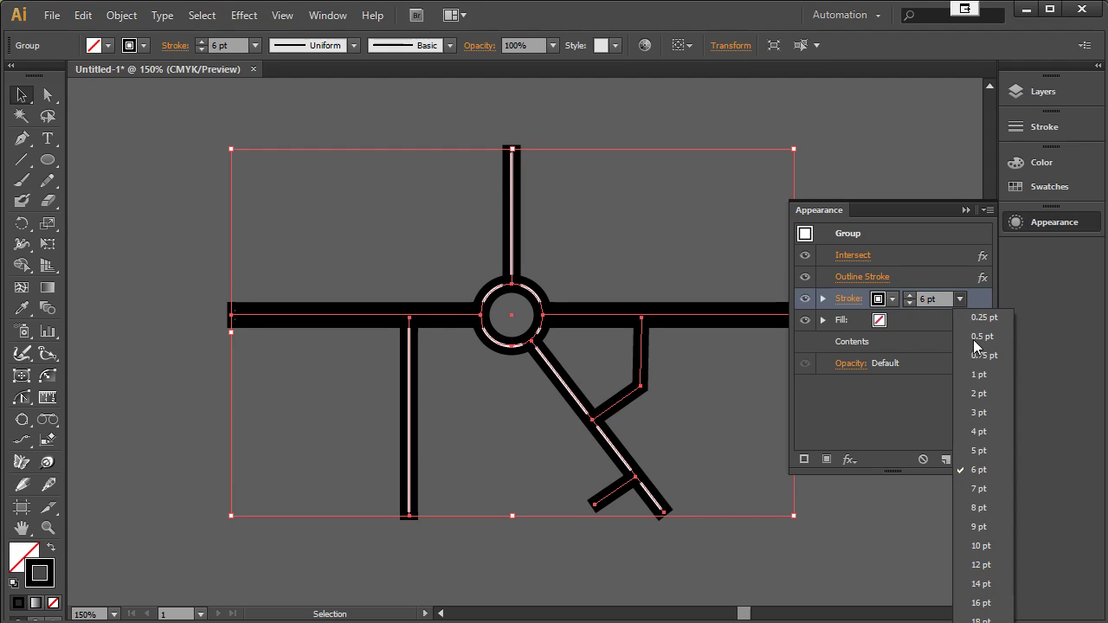
pyautogui.click(978, 433)
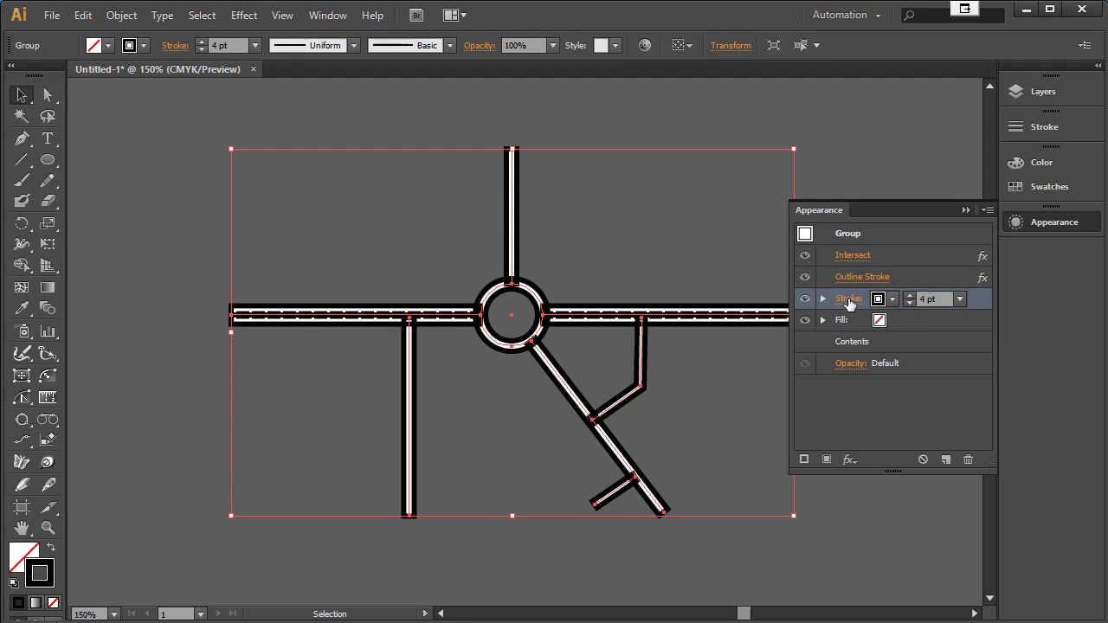
# Step: Move the group's black stroke below Contents and set its weight to 8 pt
pyautogui.moveTo(974, 299); pyautogui.dragTo(979, 356)
pyautogui.click(902, 343)
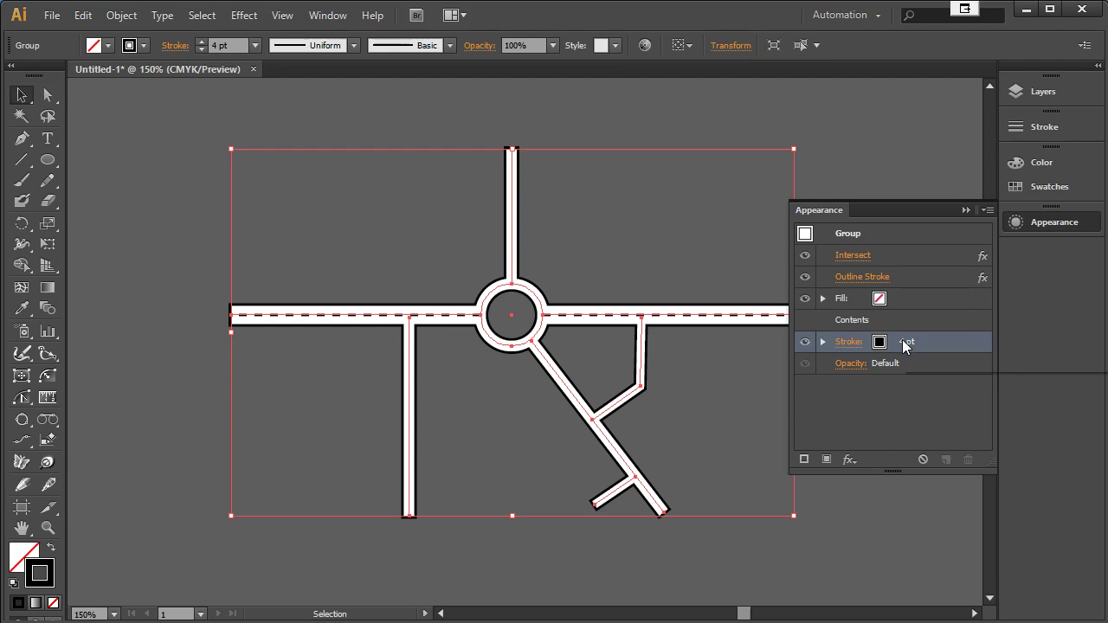
pyautogui.click(959, 343)
pyautogui.click(979, 552)
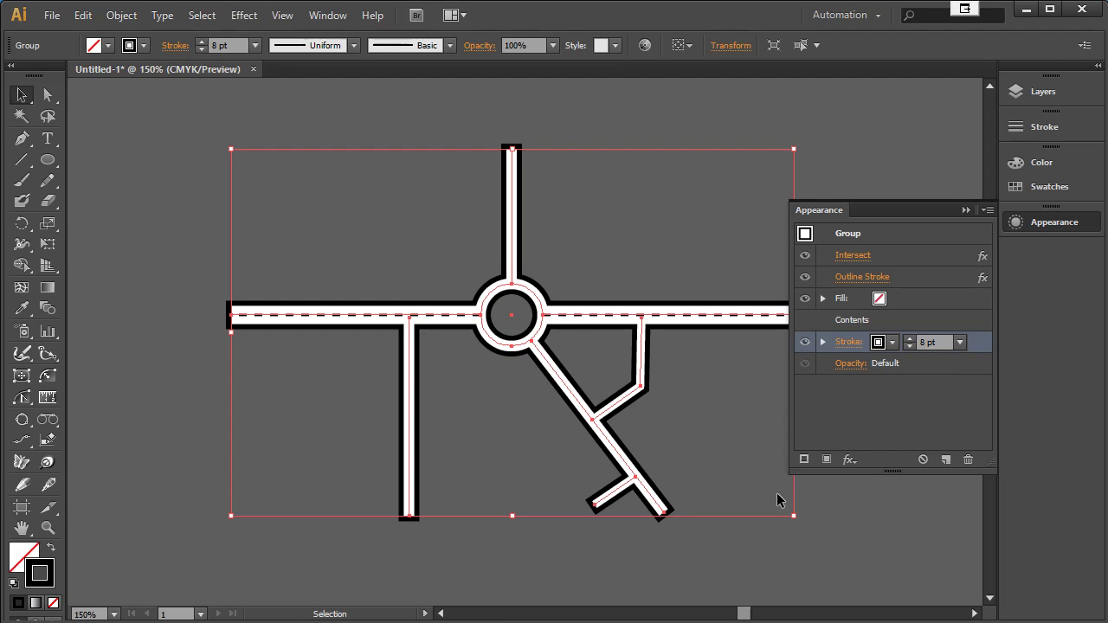
# Step: Deselect the road group, reduce the appearance for new art to basic and set its stroke colour to white
pyautogui.click(870, 527)
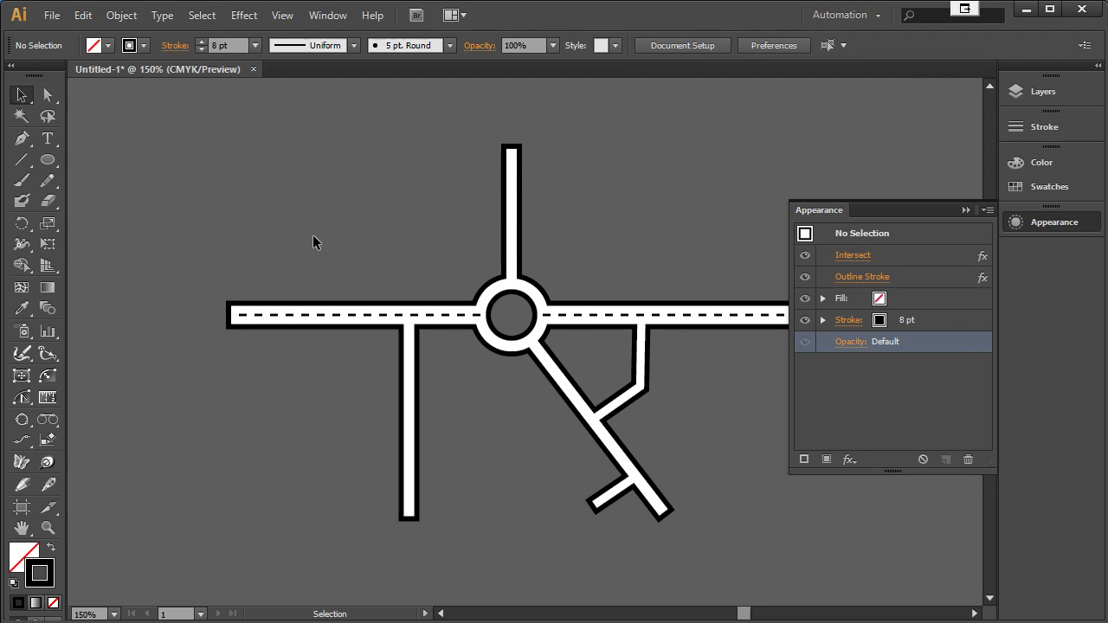
pyautogui.click(987, 210)
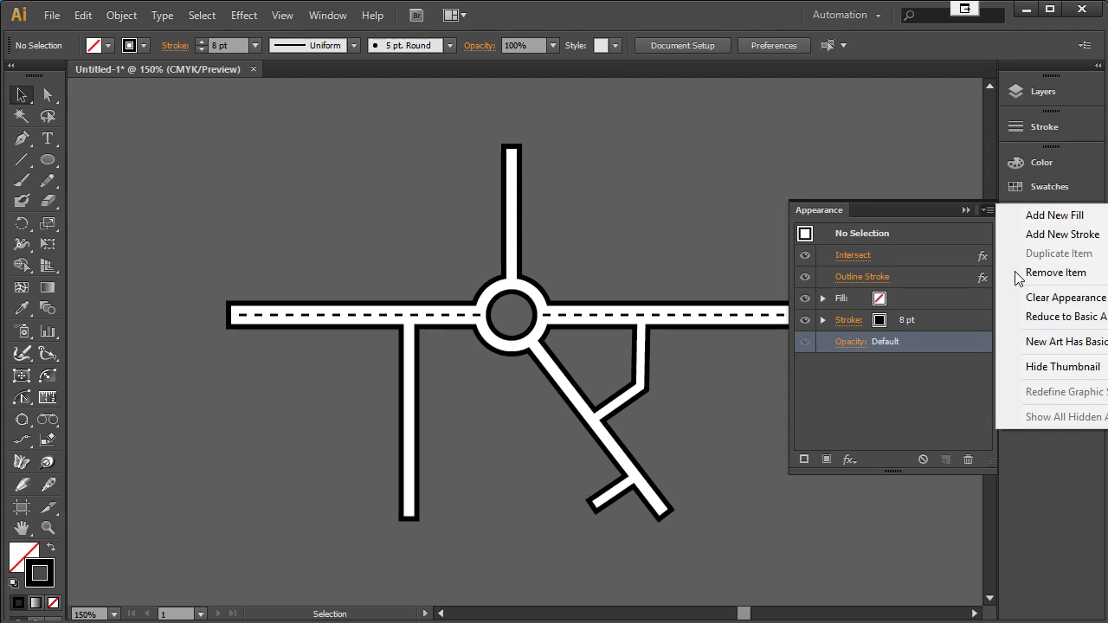
pyautogui.click(1052, 317)
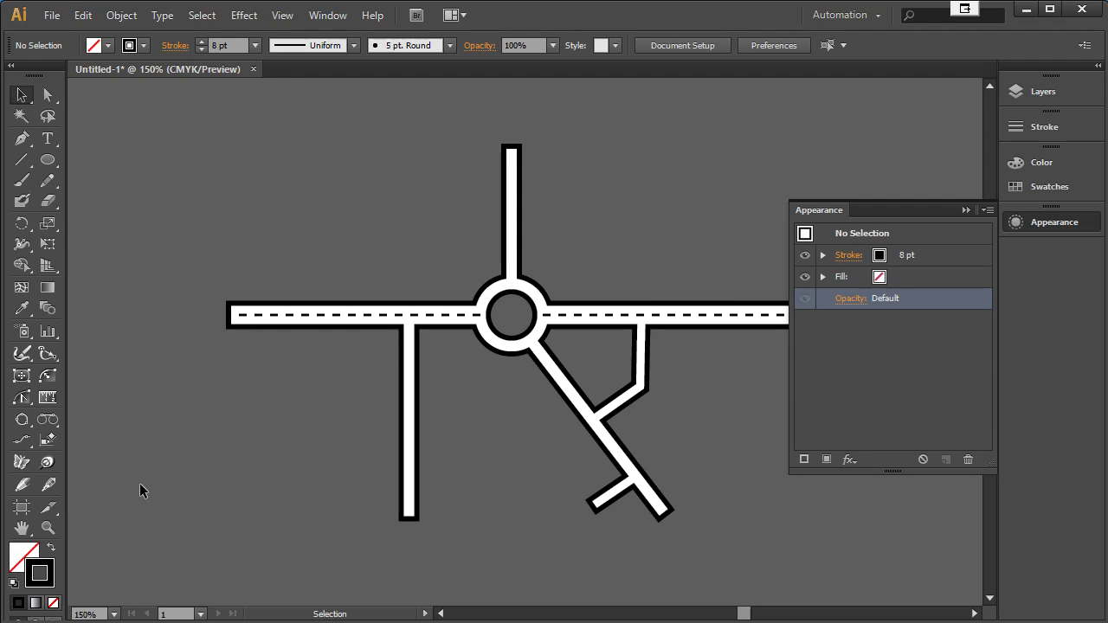
pyautogui.click(885, 264)
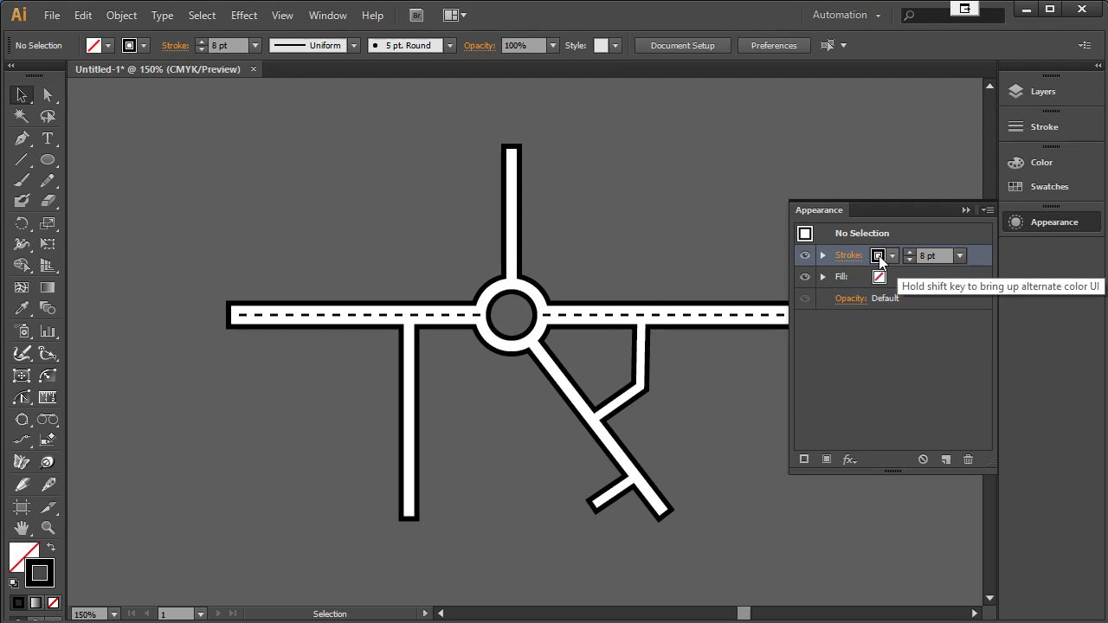
pyautogui.click(892, 256)
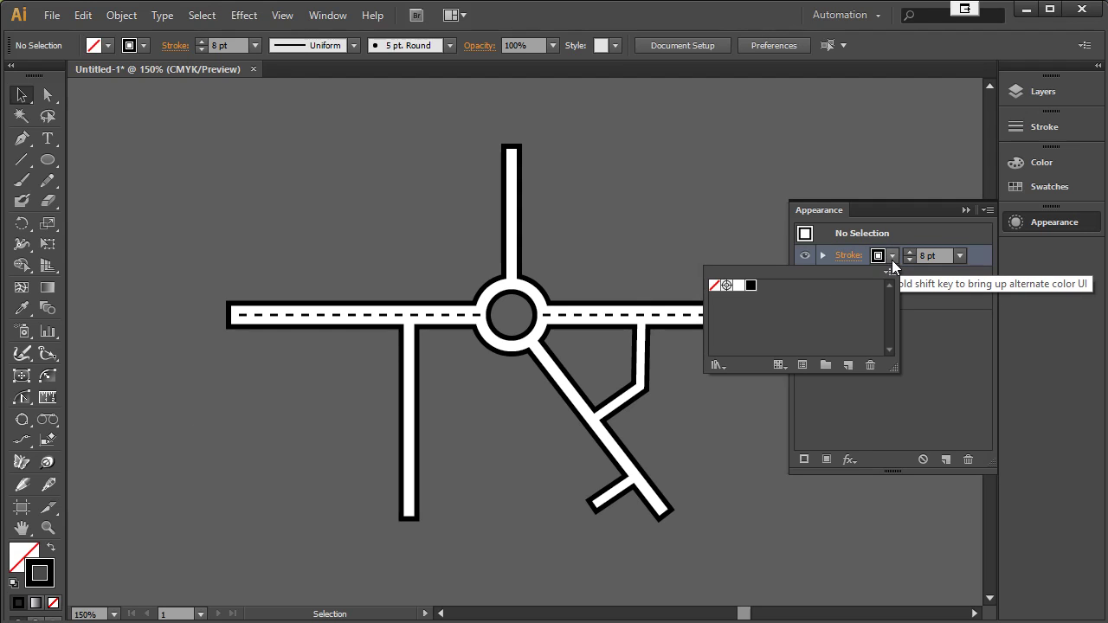
pyautogui.click(739, 285)
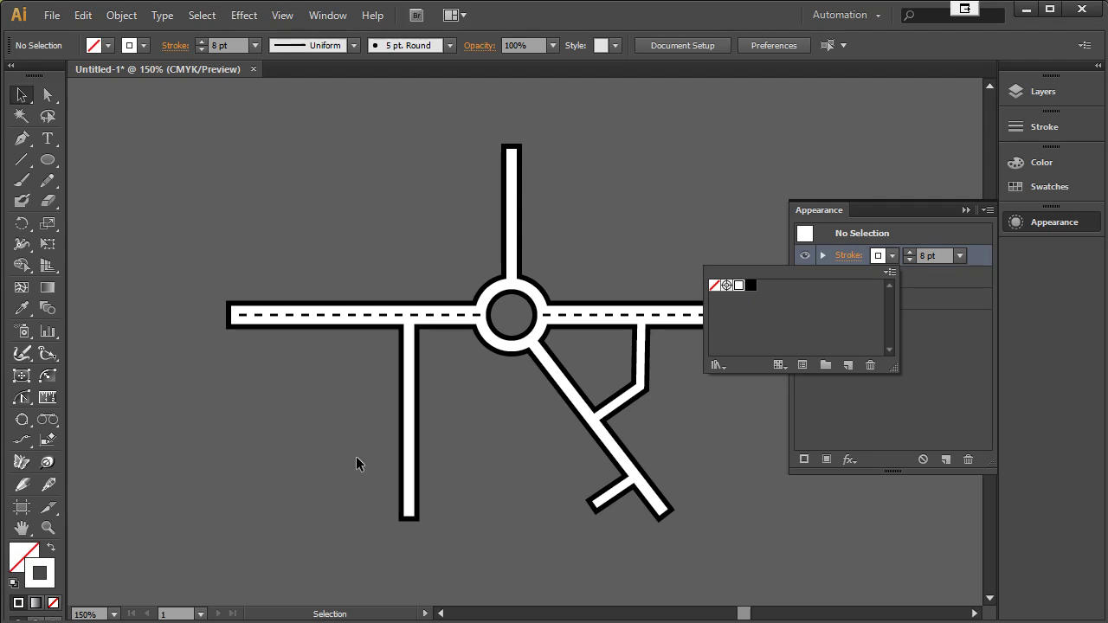
pyautogui.click(901, 419)
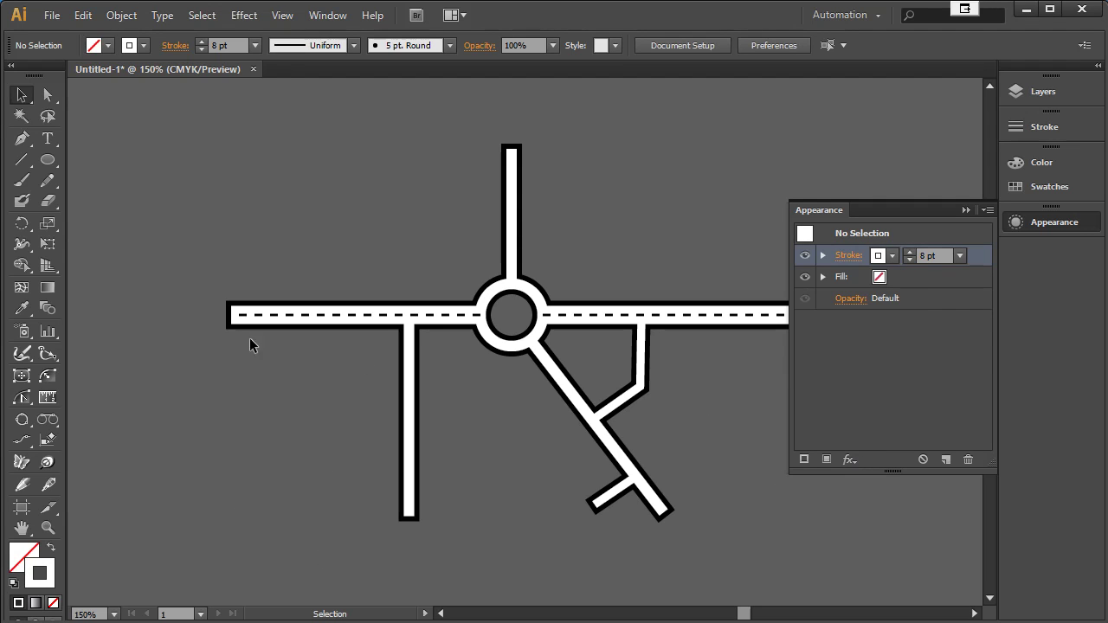
# Step: Draw an ellipse above the horizontal road, west of the vertical road, and give it a green fill
pyautogui.click(48, 160)
pyautogui.moveTo(428, 256); pyautogui.dragTo(458, 280)
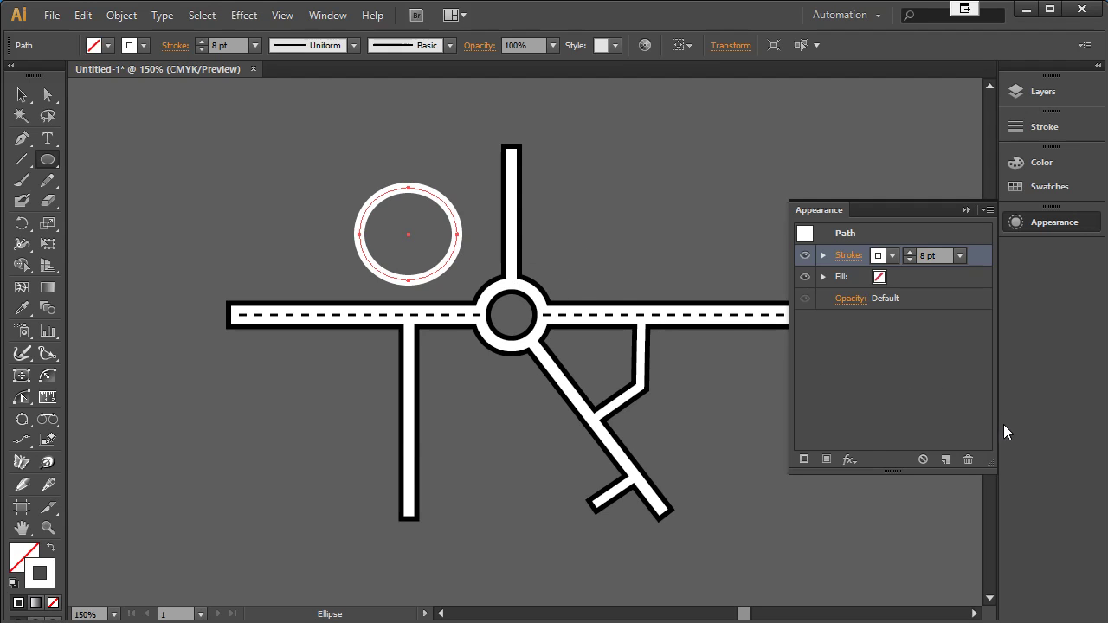
pyautogui.click(879, 277)
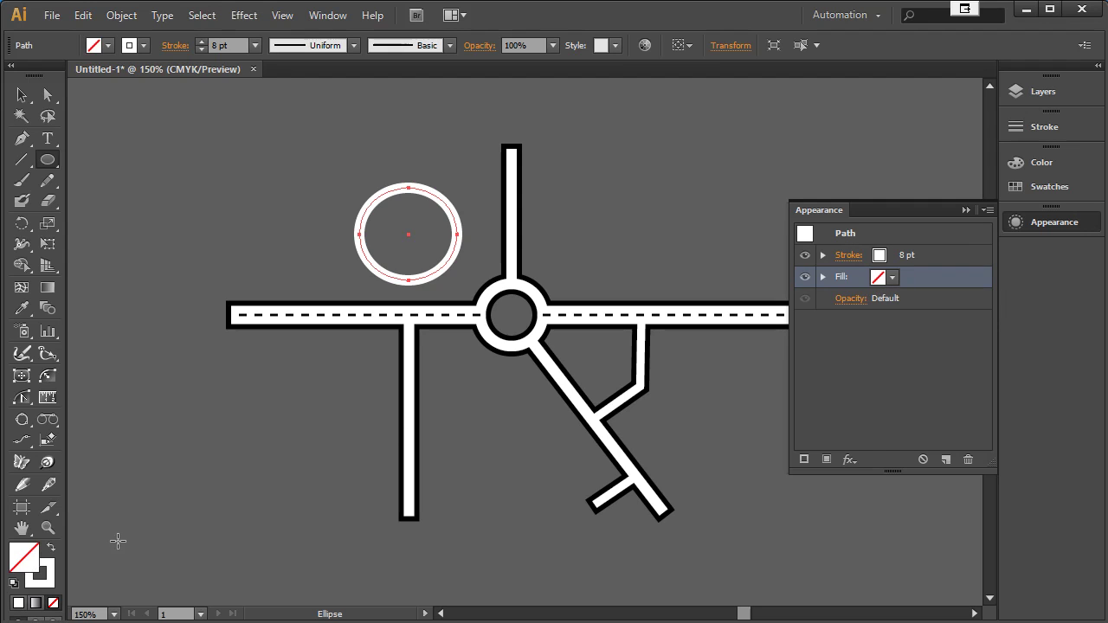
pyautogui.click(891, 277)
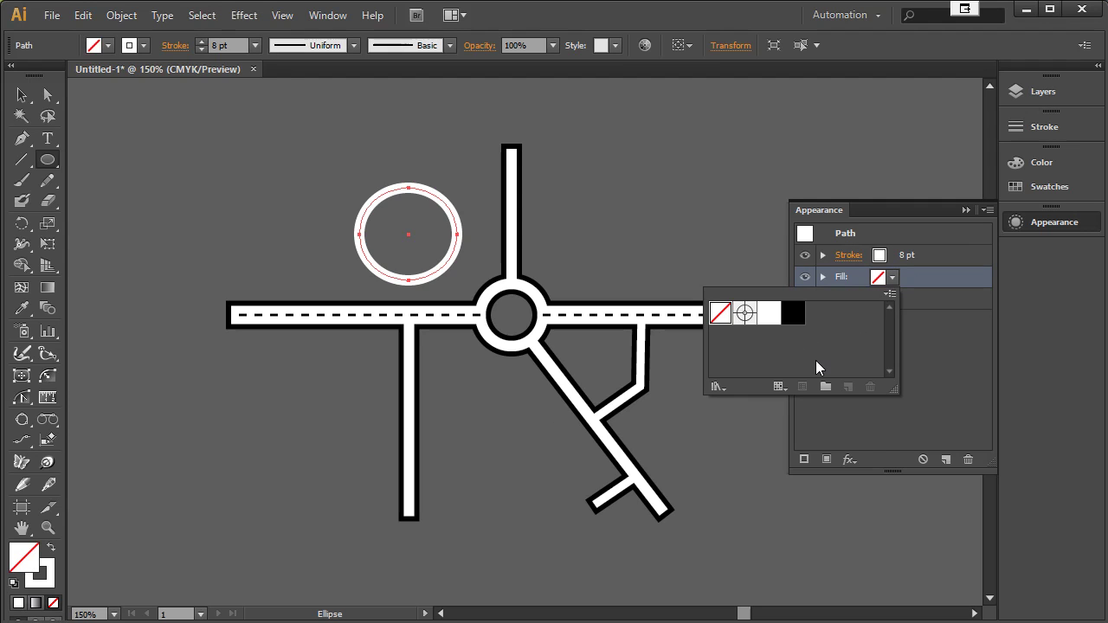
pyautogui.click(777, 388)
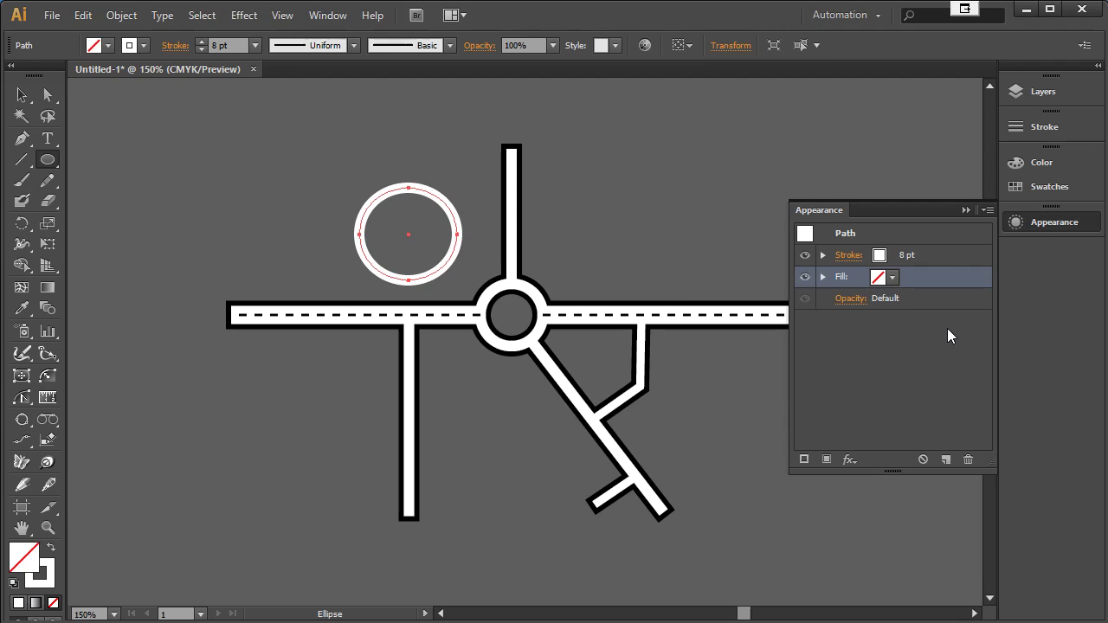
pyautogui.doubleClick(27, 559)
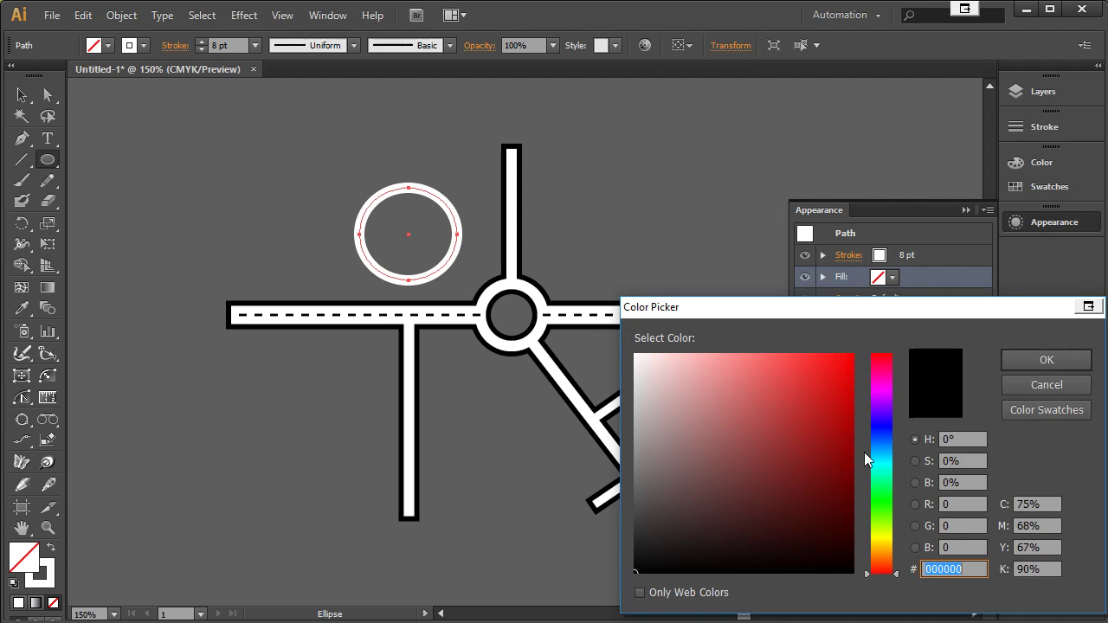
pyautogui.moveTo(878, 483)
pyautogui.mouseDown()
pyautogui.moveTo(878, 508)
pyautogui.moveTo(878, 485)
pyautogui.mouseUp()
pyautogui.moveTo(829, 463)
pyautogui.mouseDown()
pyautogui.moveTo(808, 453)
pyautogui.moveTo(821, 462)
pyautogui.mouseUp()
pyautogui.click(1079, 370)
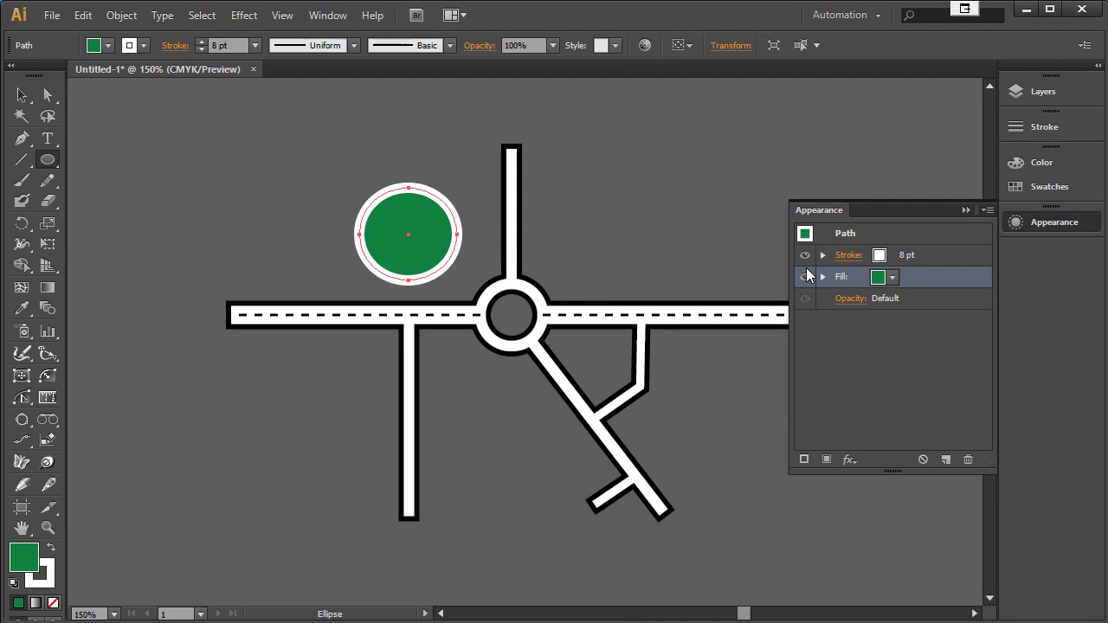
# Step: Duplicate the green circle horizontally to the other side of the vertical road
pyautogui.click(22, 96)
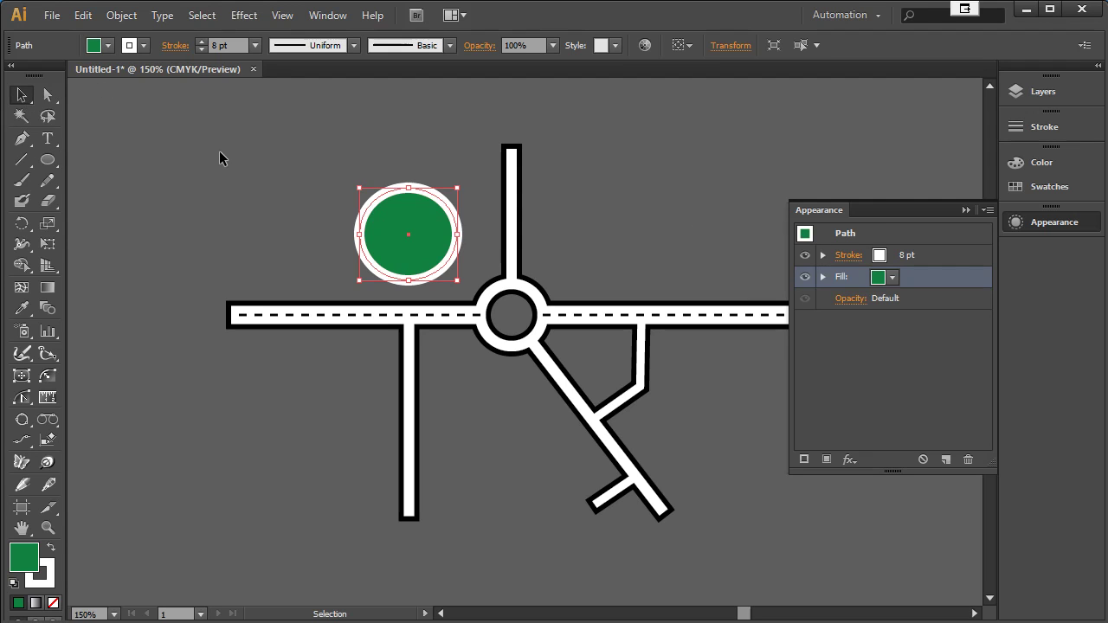
pyautogui.click(221, 157)
pyautogui.moveTo(427, 243); pyautogui.dragTo(645, 256)
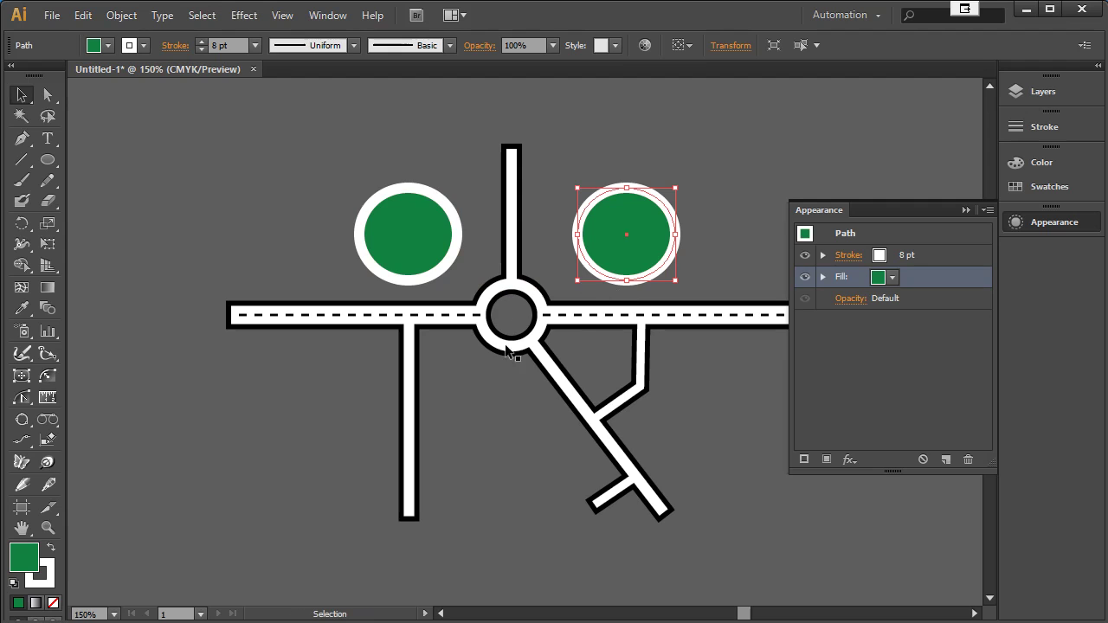
# Step: Cut the duplicate circle, paste it in front inside the isolated road group, and exit isolation mode
pyautogui.click(716, 396)
pyautogui.click(636, 249)
pyautogui.press('a')
pyautogui.press('Delete')
pyautogui.press('v')
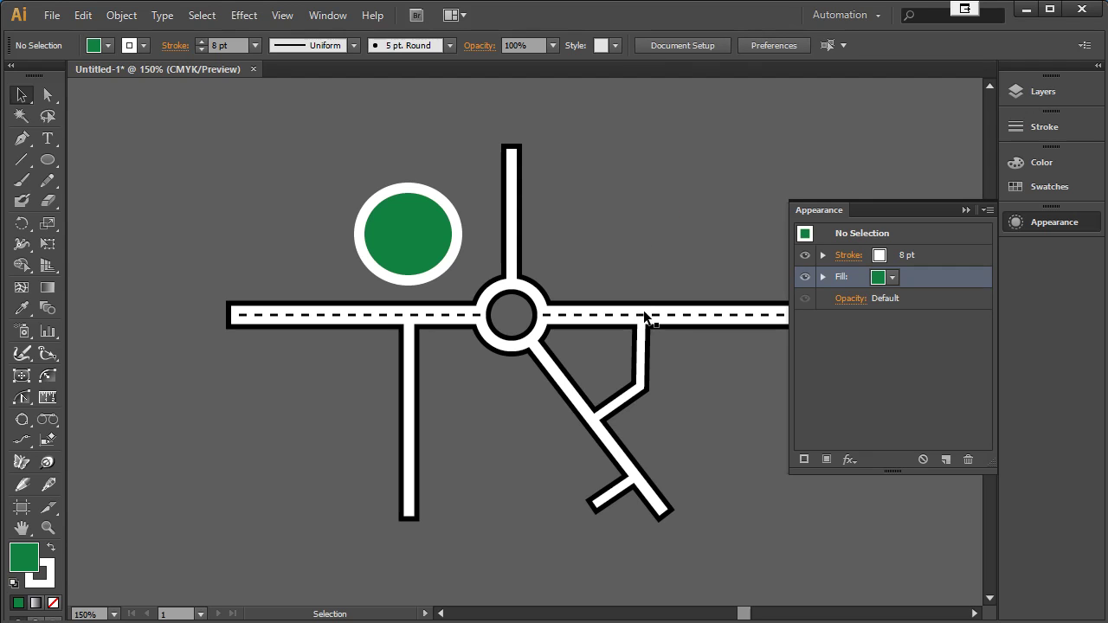
pyautogui.click(652, 318)
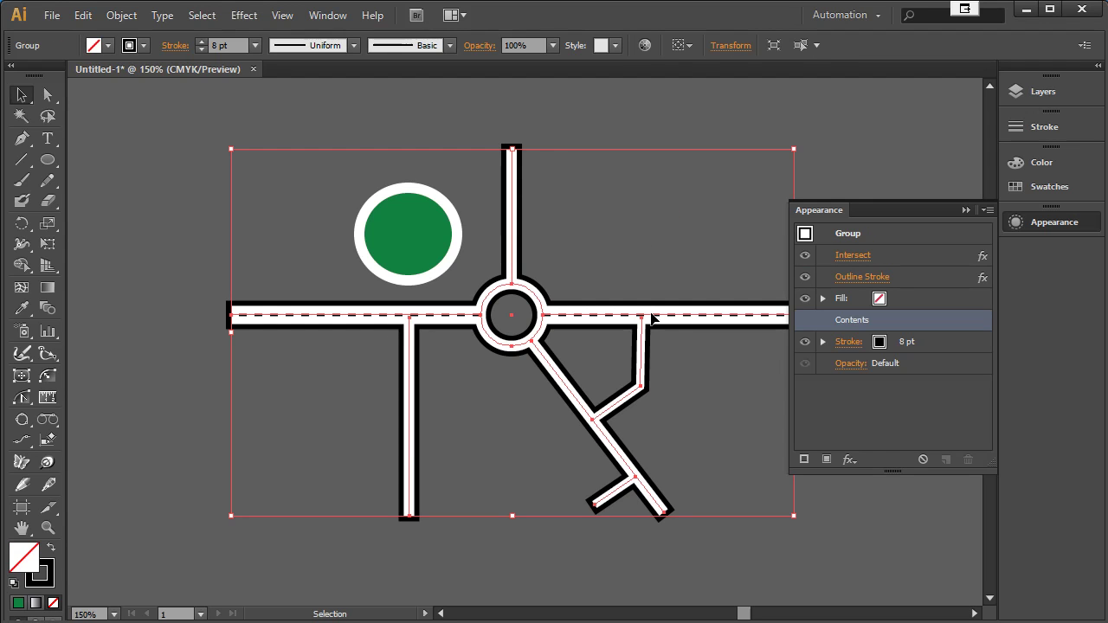
pyautogui.doubleClick(651, 318)
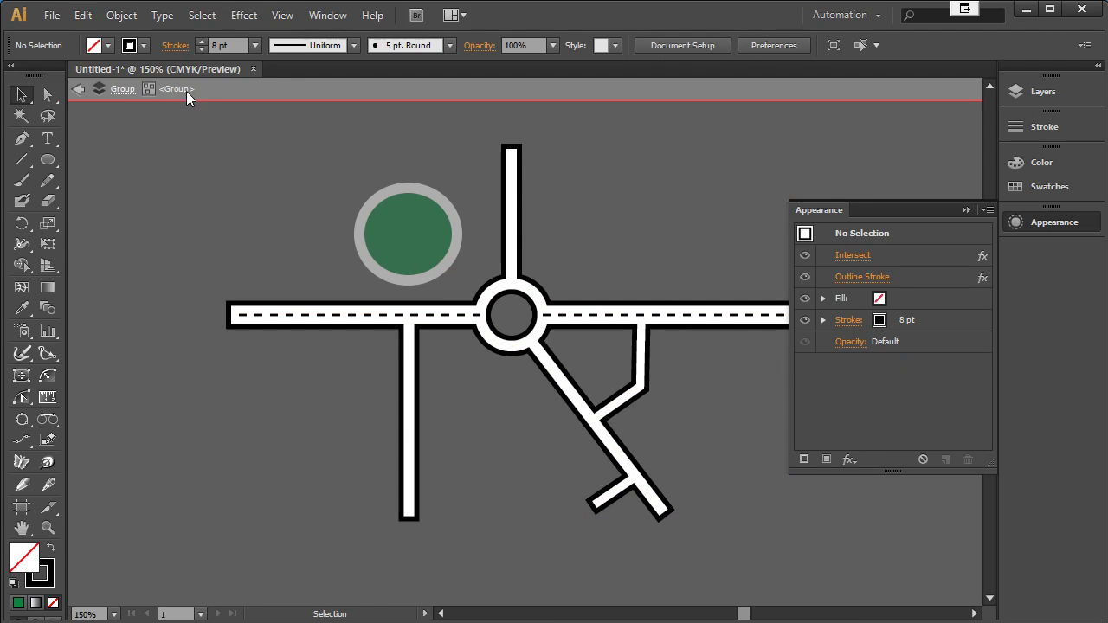
pyautogui.press('a')
pyautogui.hotkey('ctrl', 'f')
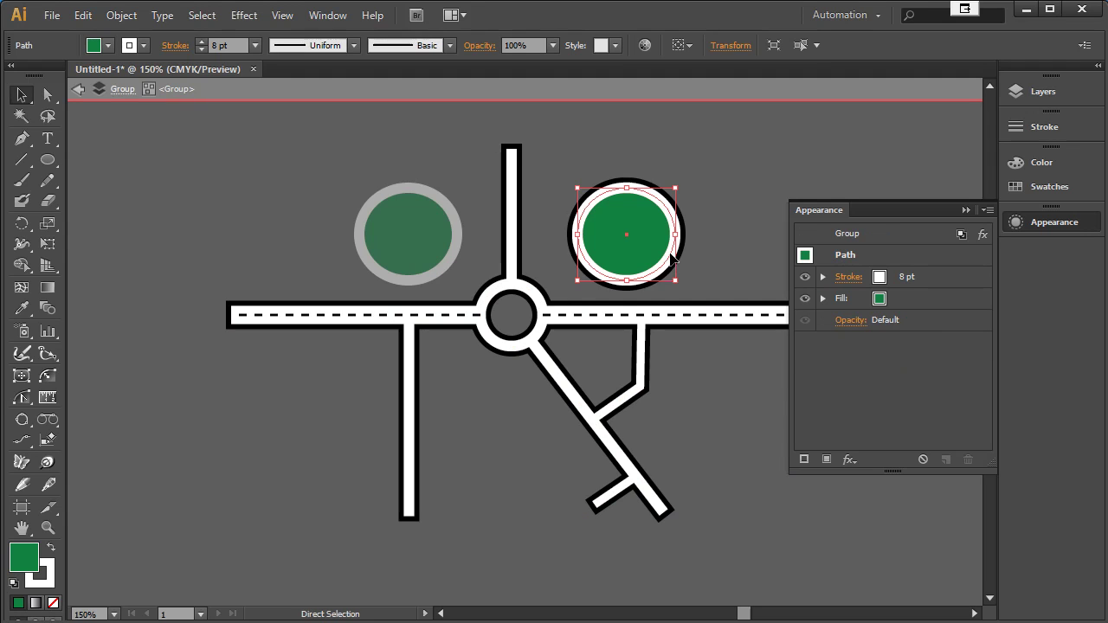
pyautogui.press('v')
pyautogui.click(716, 263)
pyautogui.press('Escape')
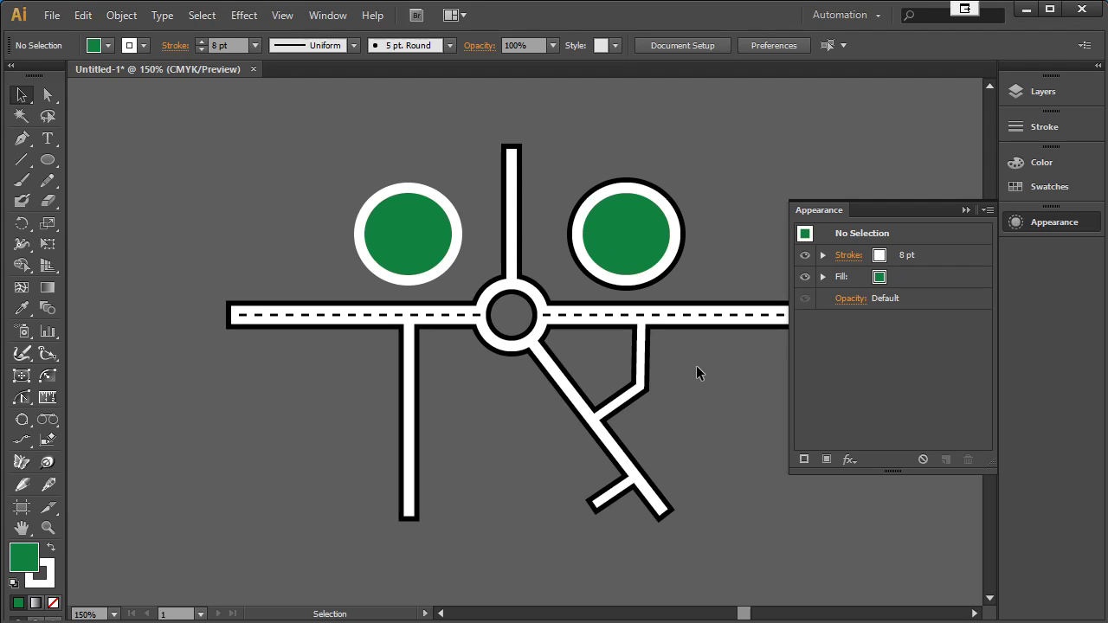
# Step: Collapse the appearance settings to view the whole road network with both circles
pyautogui.moveTo(611, 302); pyautogui.dragTo(510, 352)
pyautogui.moveTo(371, 371); pyautogui.dragTo(563, 302)
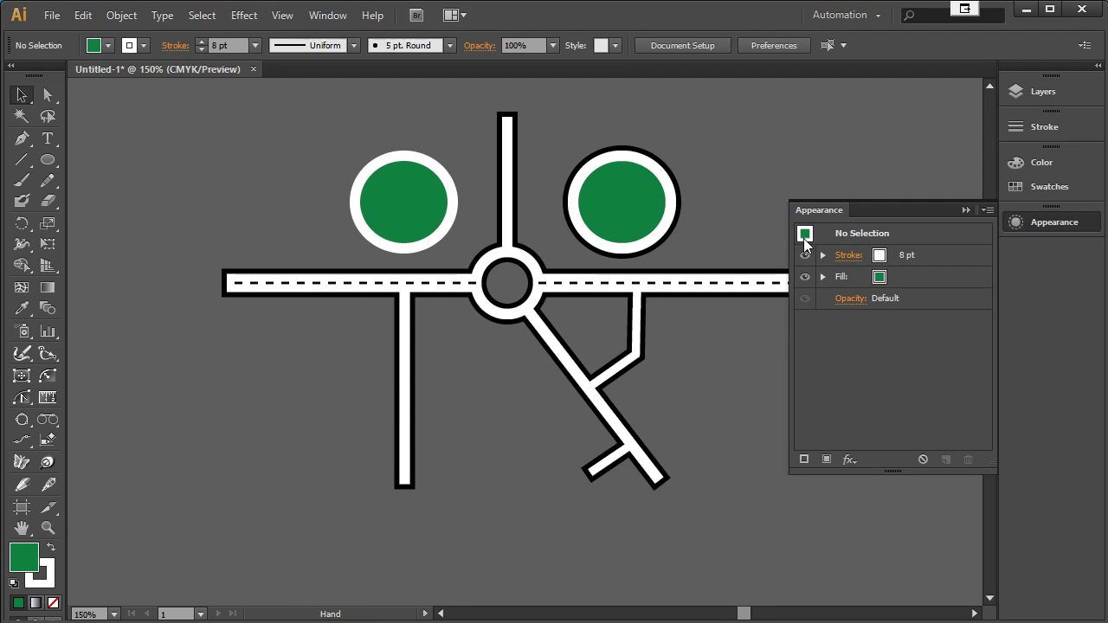
pyautogui.click(1058, 225)
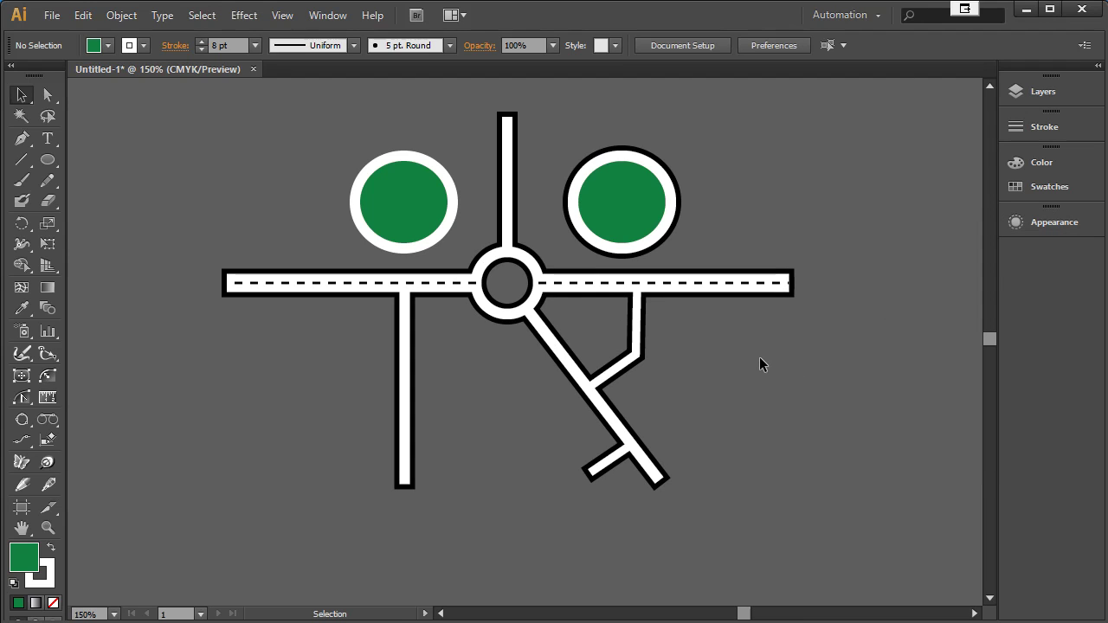